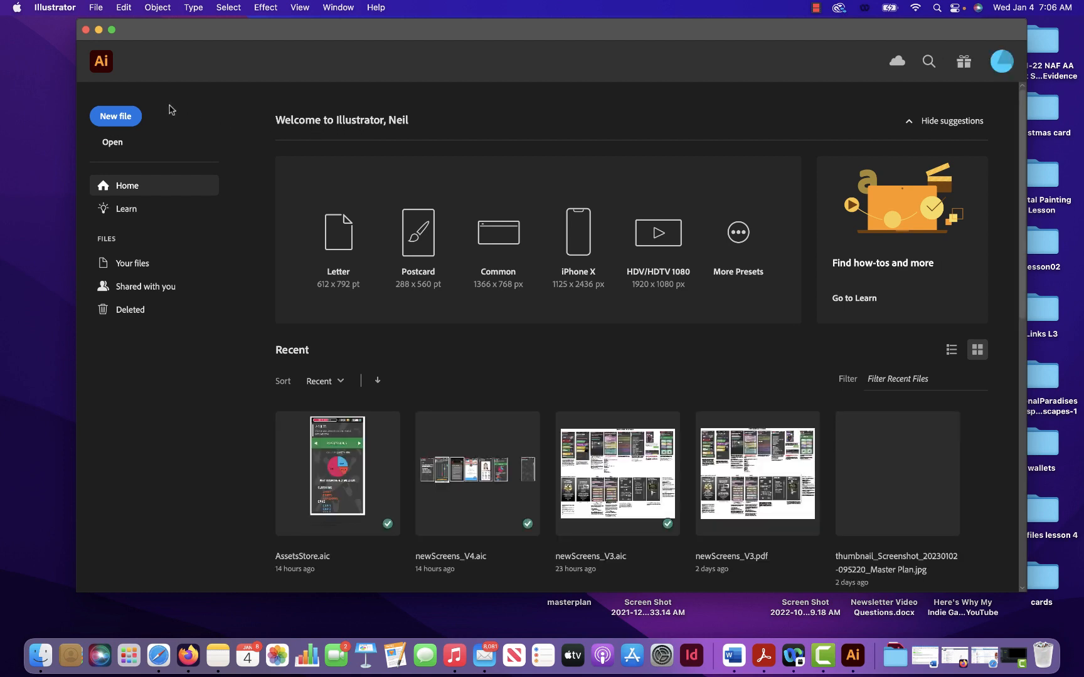
# - Start a new document and name it with the author's surname followed by "_app"
pyautogui.moveTo(252, 35); pyautogui.dragTo(215, 36)
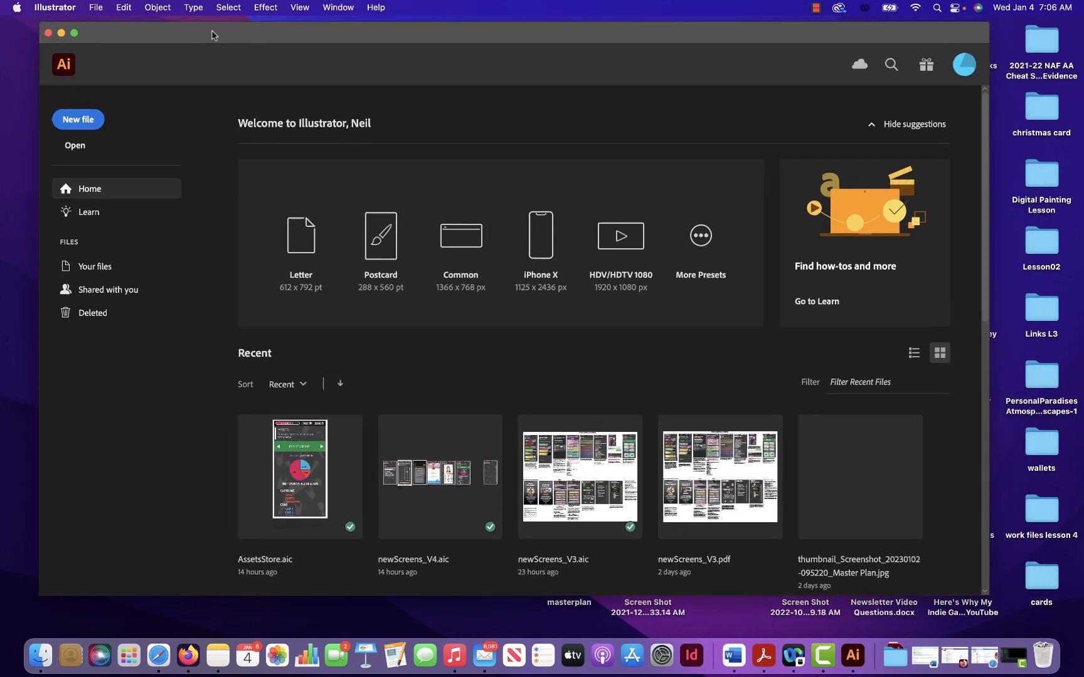
pyautogui.click(97, 7)
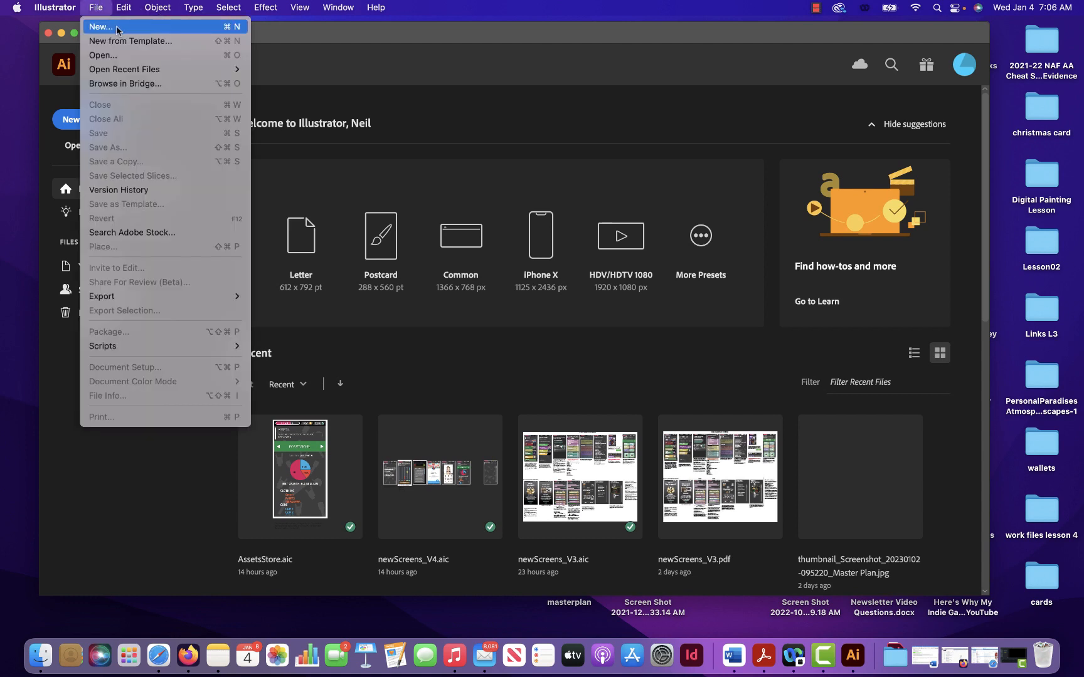
pyautogui.click(315, 40)
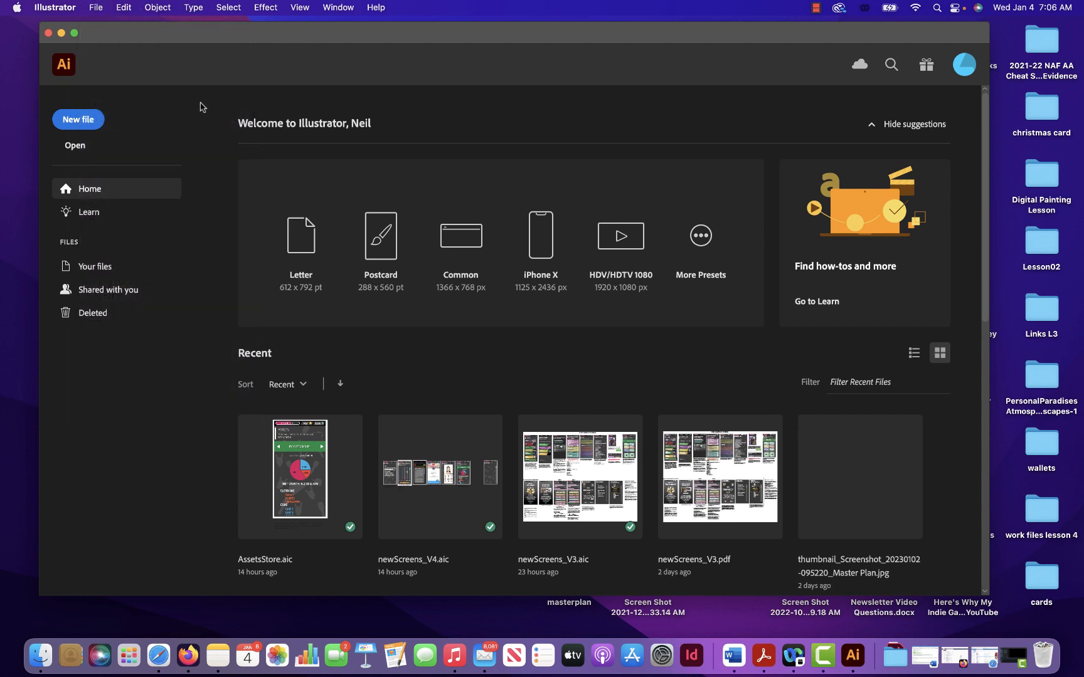
pyautogui.click(77, 121)
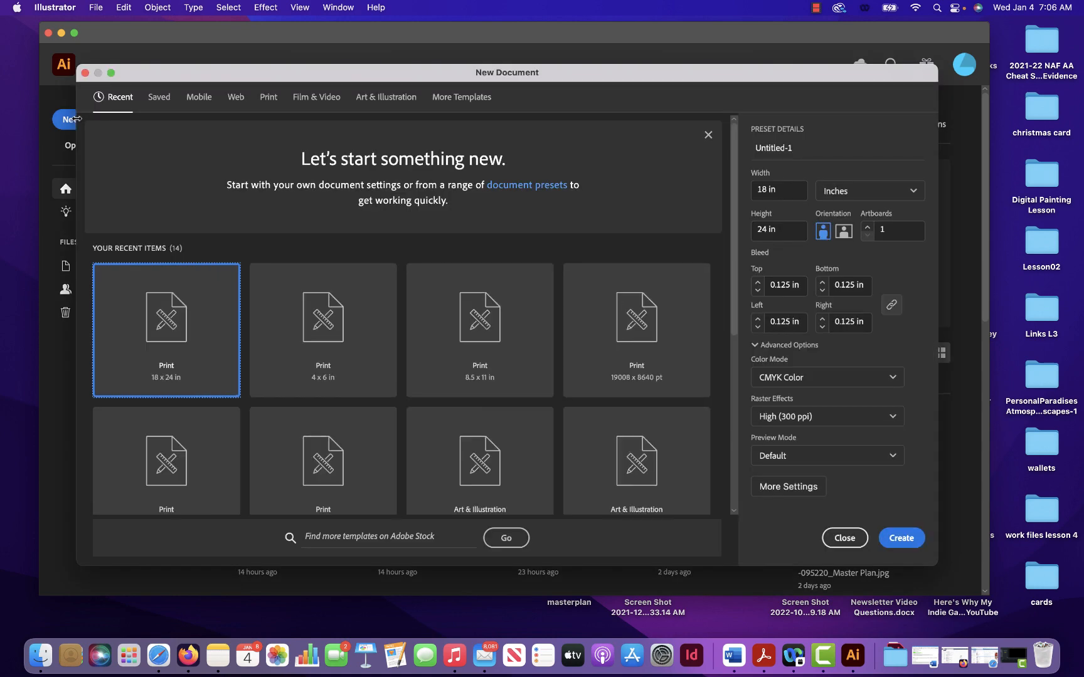
pyautogui.click(806, 154)
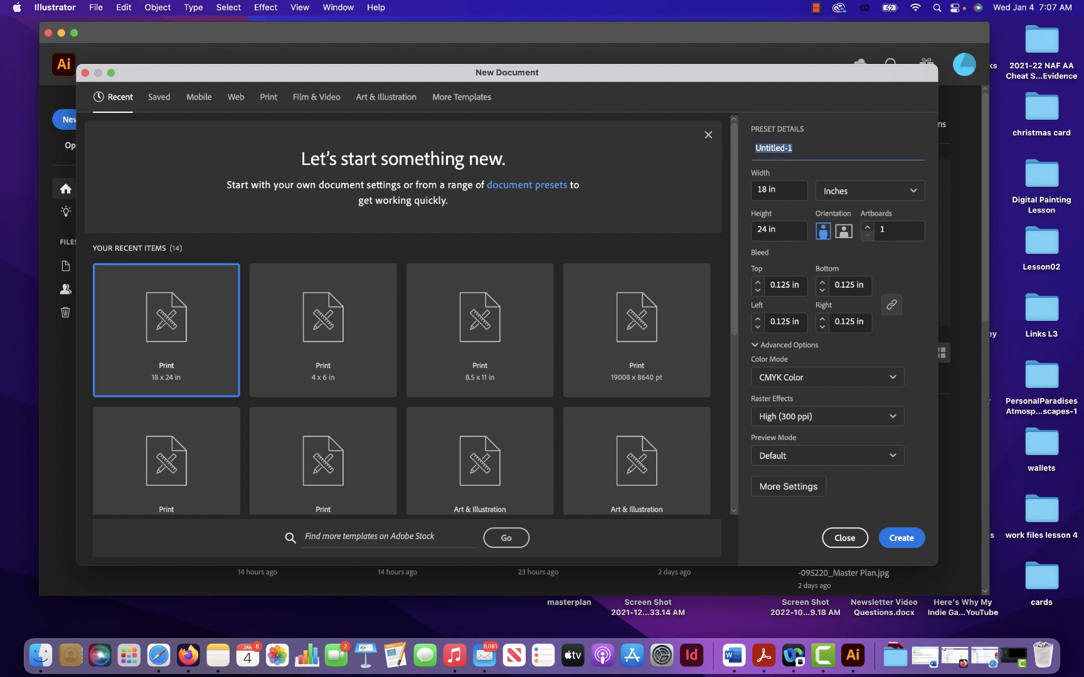
pyautogui.write('Thorrpe_a')
pyautogui.write('pp')
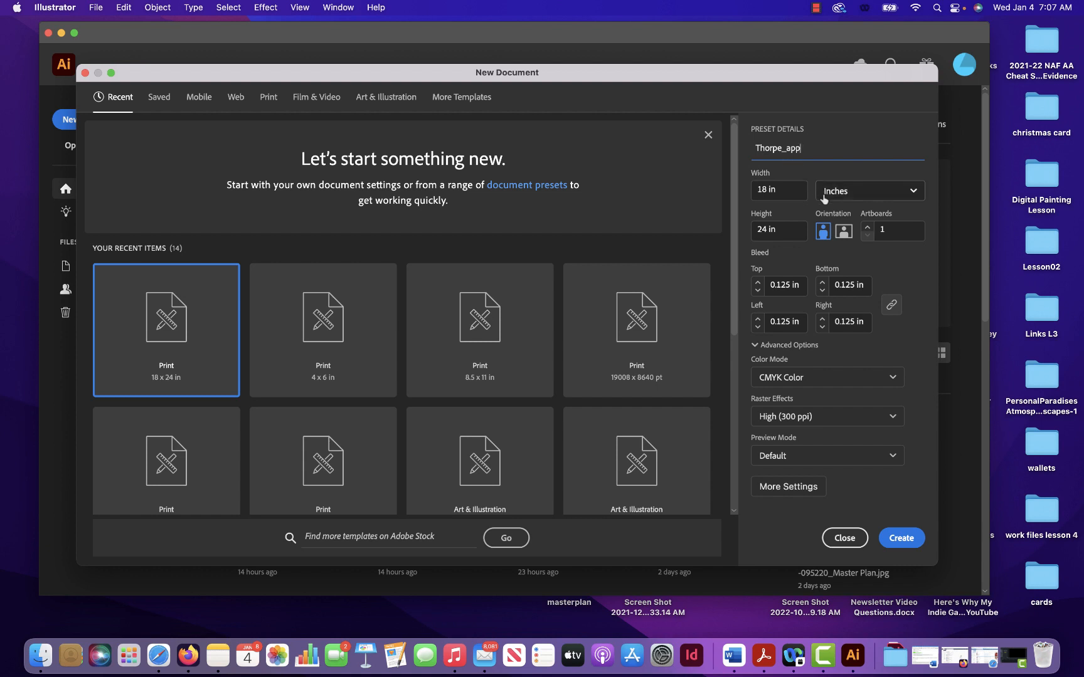
# - Set the new document's measurement units to pixels
pyautogui.click(787, 194)
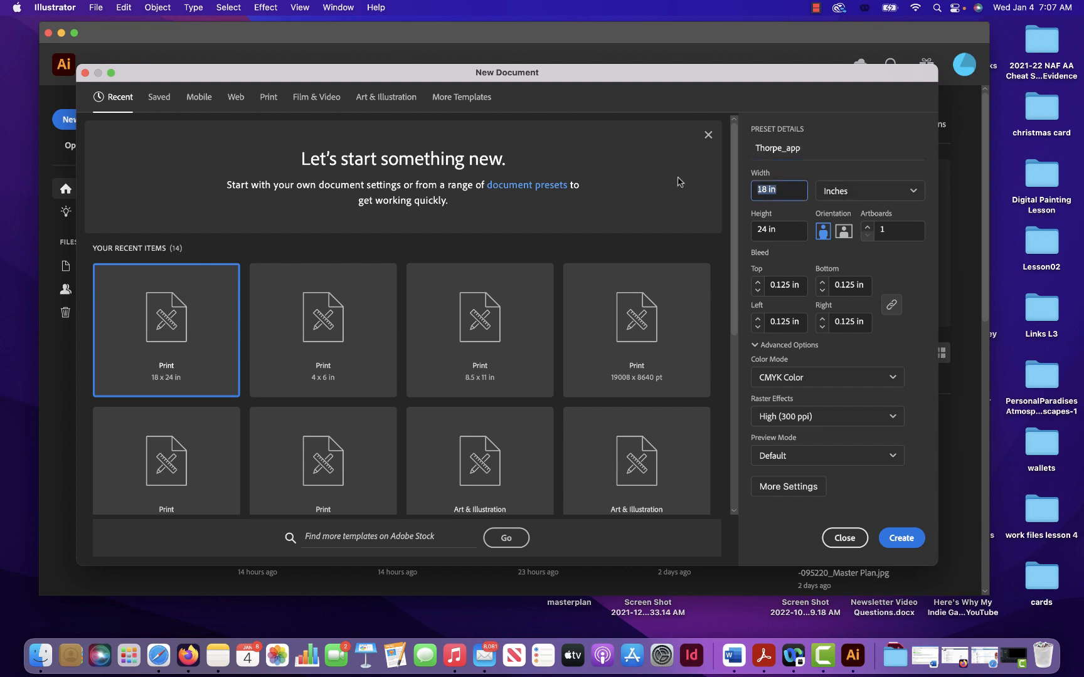
pyautogui.write('60')
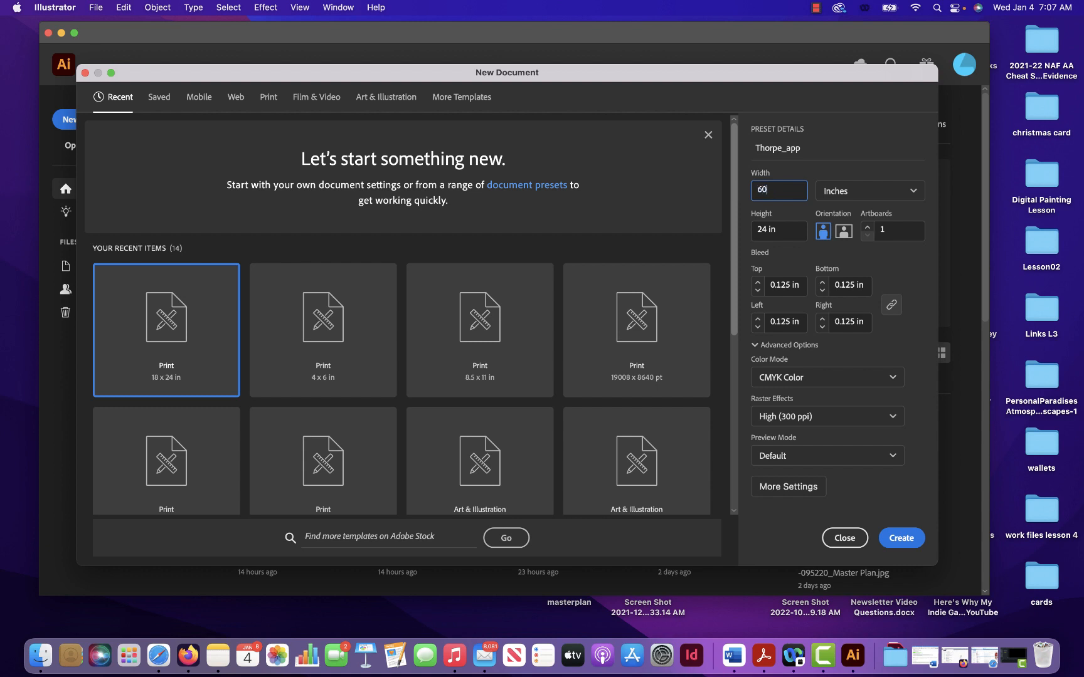
pyautogui.write('0')
pyautogui.click(848, 193)
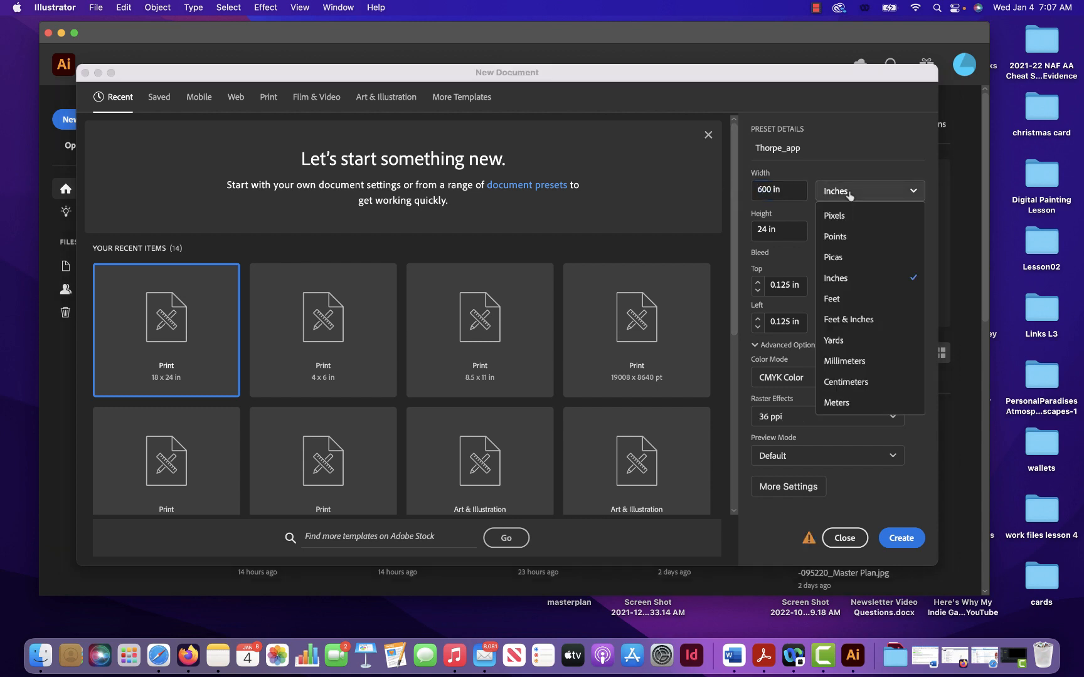
pyautogui.click(848, 213)
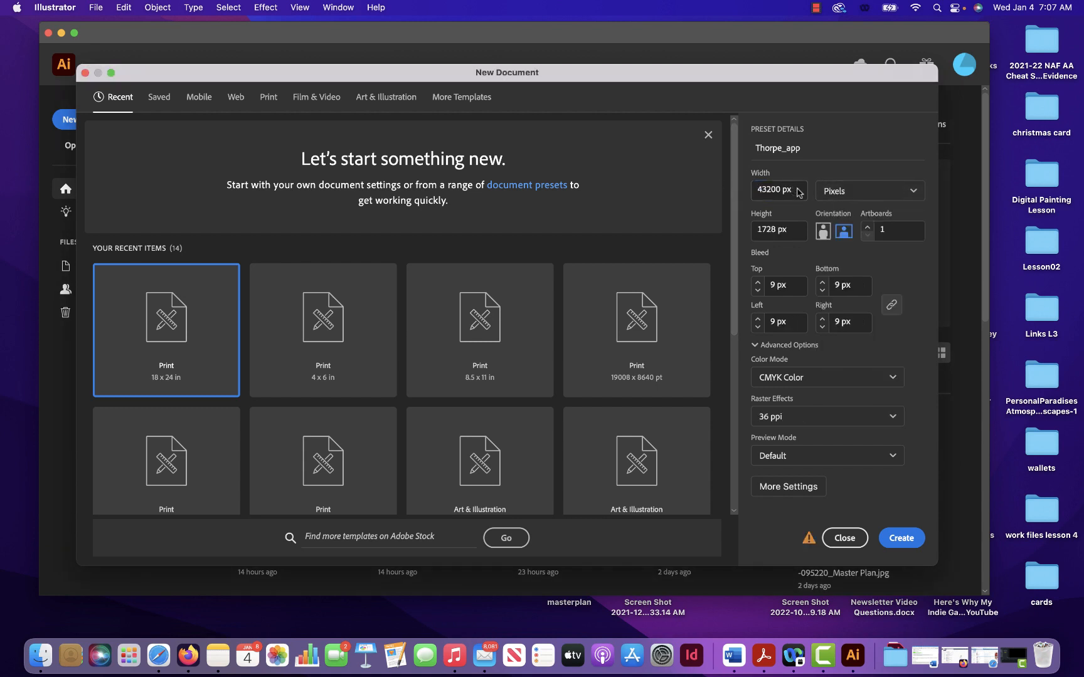
pyautogui.click(844, 194)
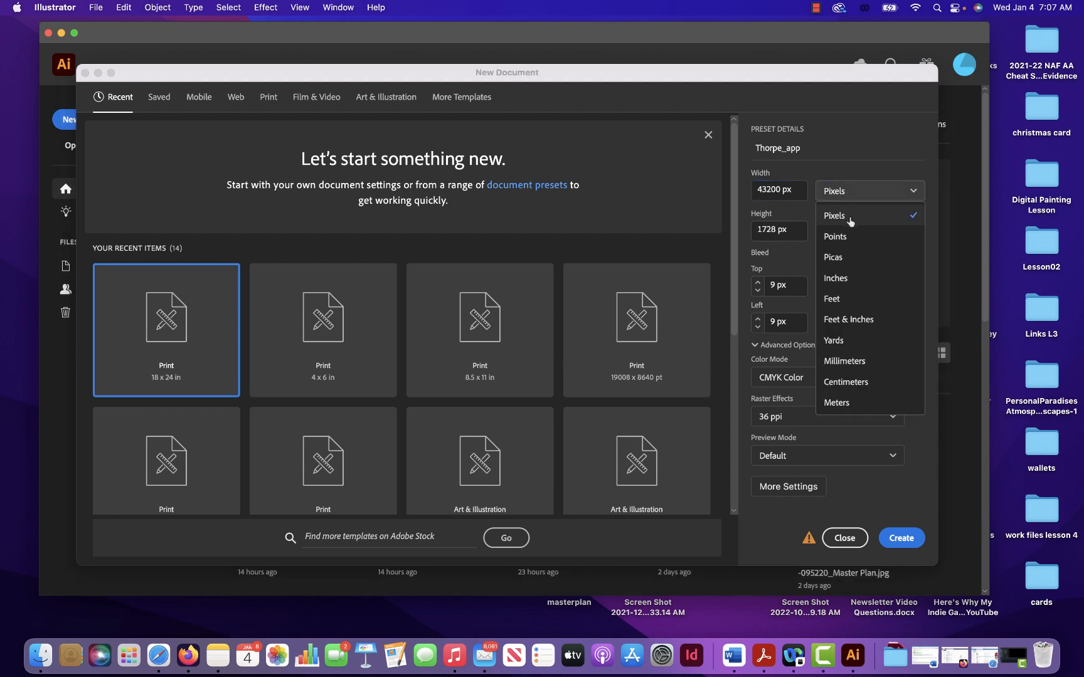
pyautogui.click(849, 216)
# - Set the document's width and height to 600 px each, with 2 artboards
pyautogui.click(787, 187)
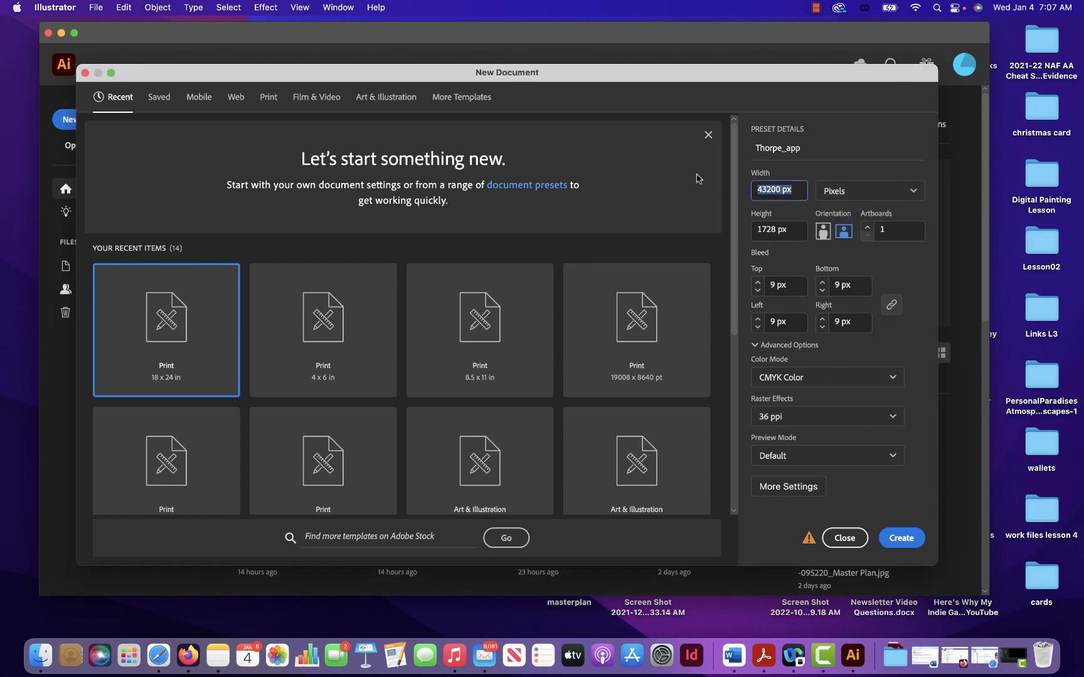
pyautogui.write('600')
pyautogui.click(782, 230)
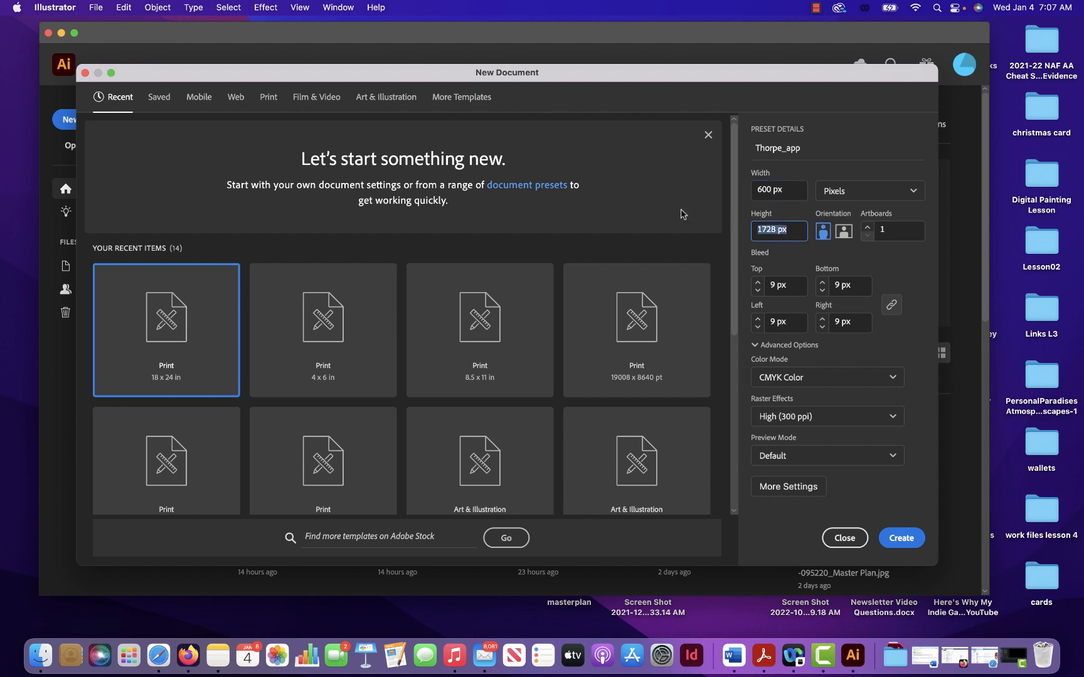
pyautogui.write('600')
pyautogui.click(868, 230)
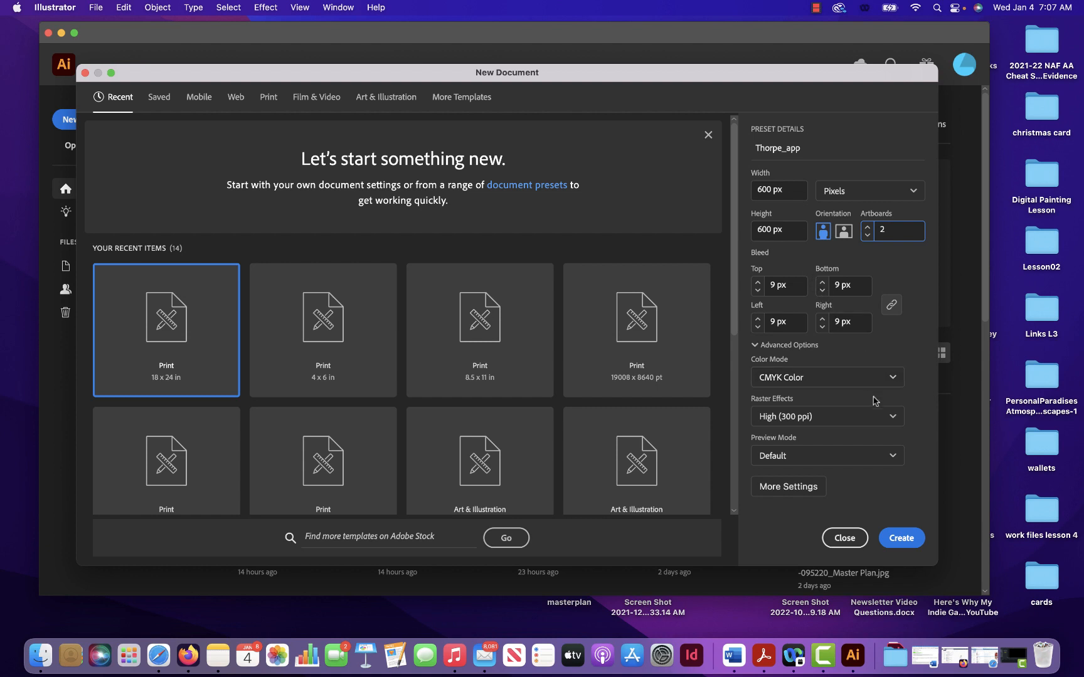
# - Set raster effects to Screen (72 ppi) and the color mode to RGB Color, and create the document
pyautogui.click(876, 417)
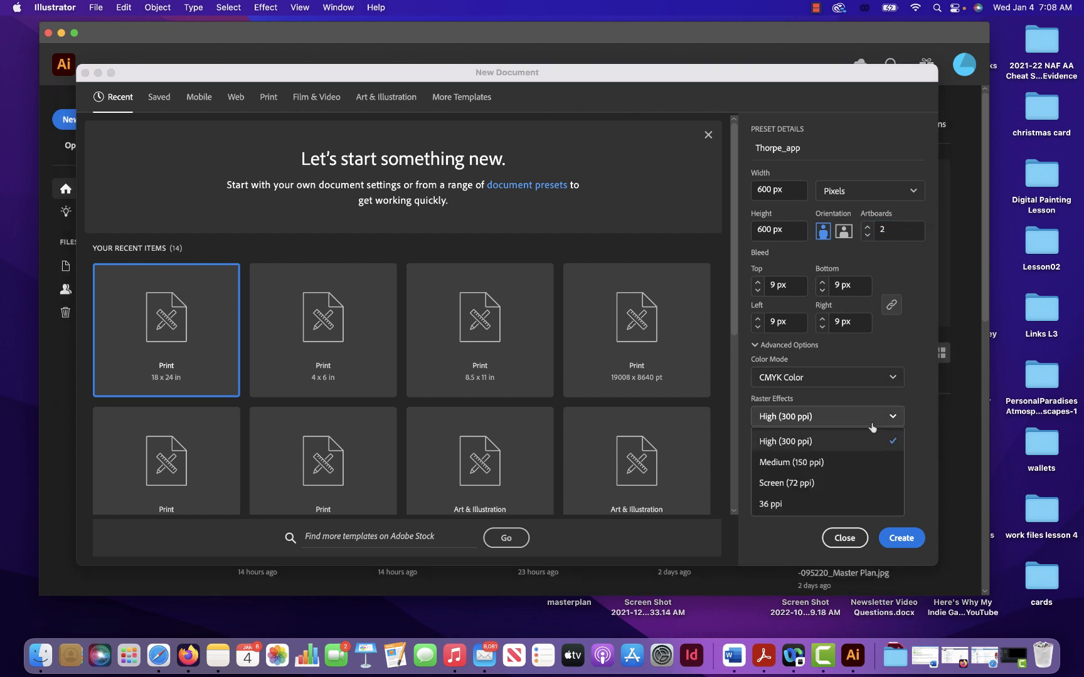
pyautogui.click(850, 482)
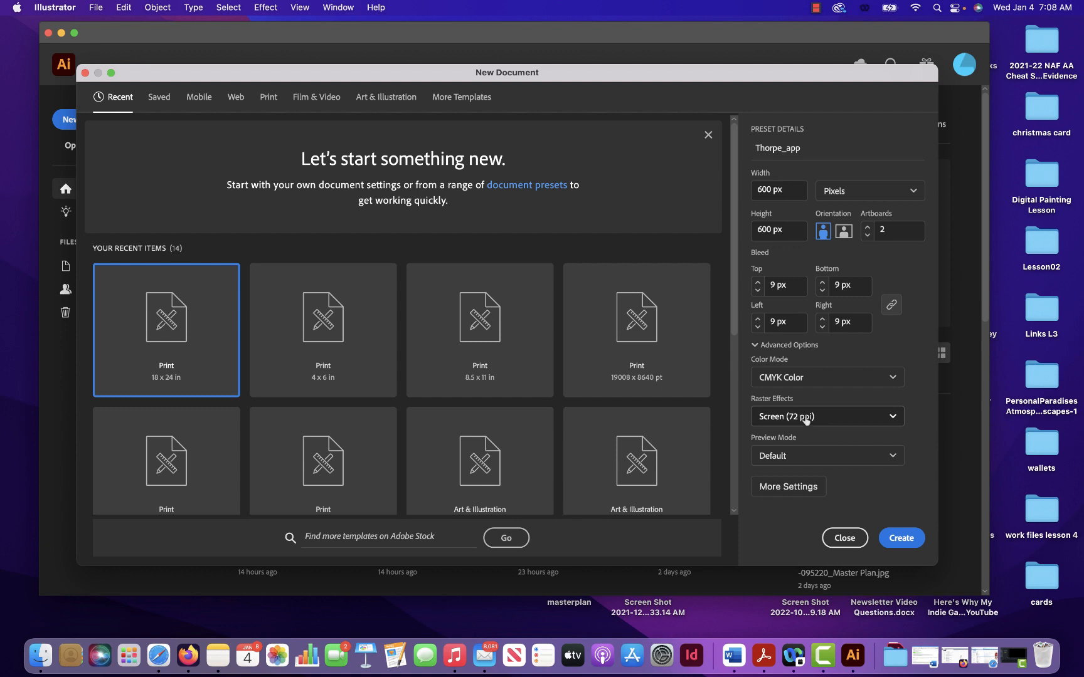
pyautogui.click(826, 379)
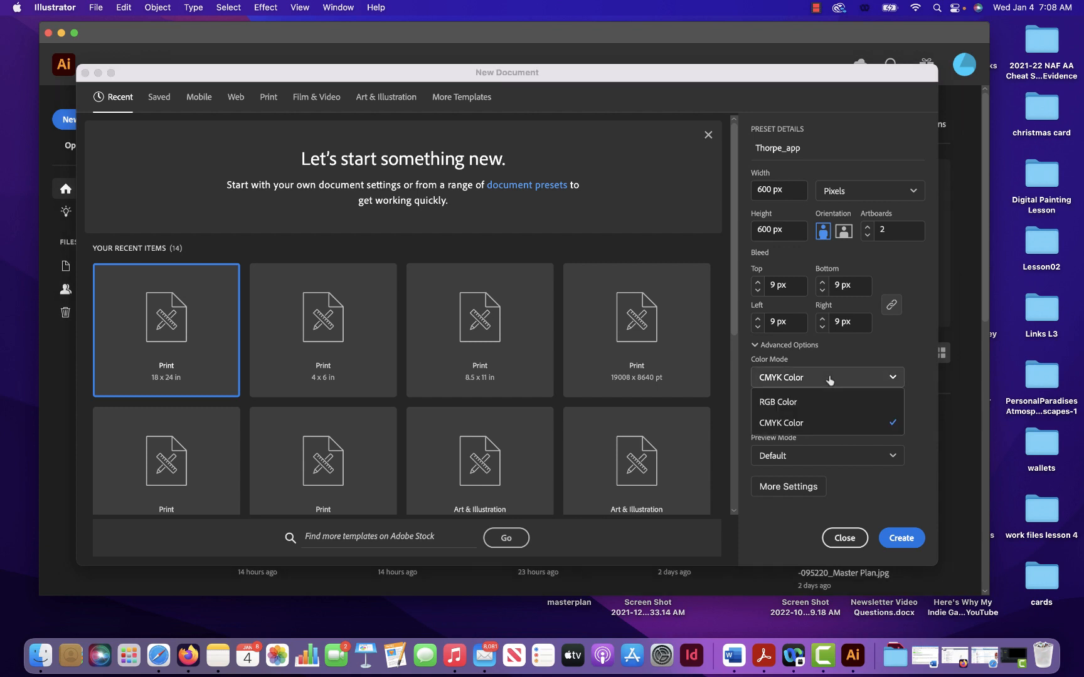
pyautogui.click(778, 402)
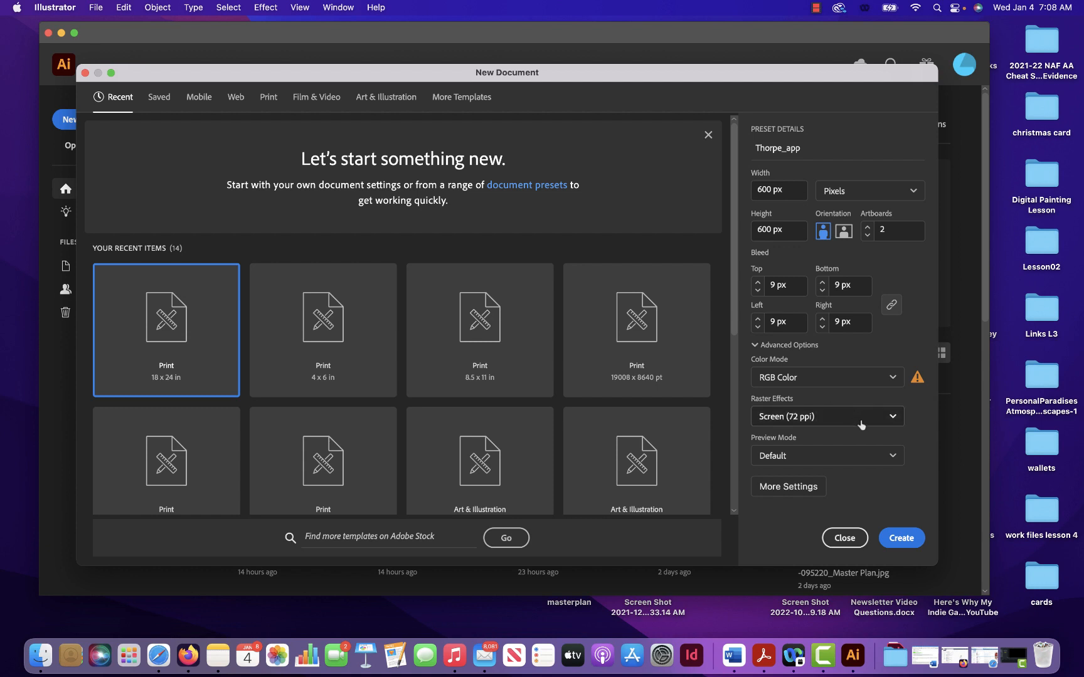
pyautogui.click(901, 538)
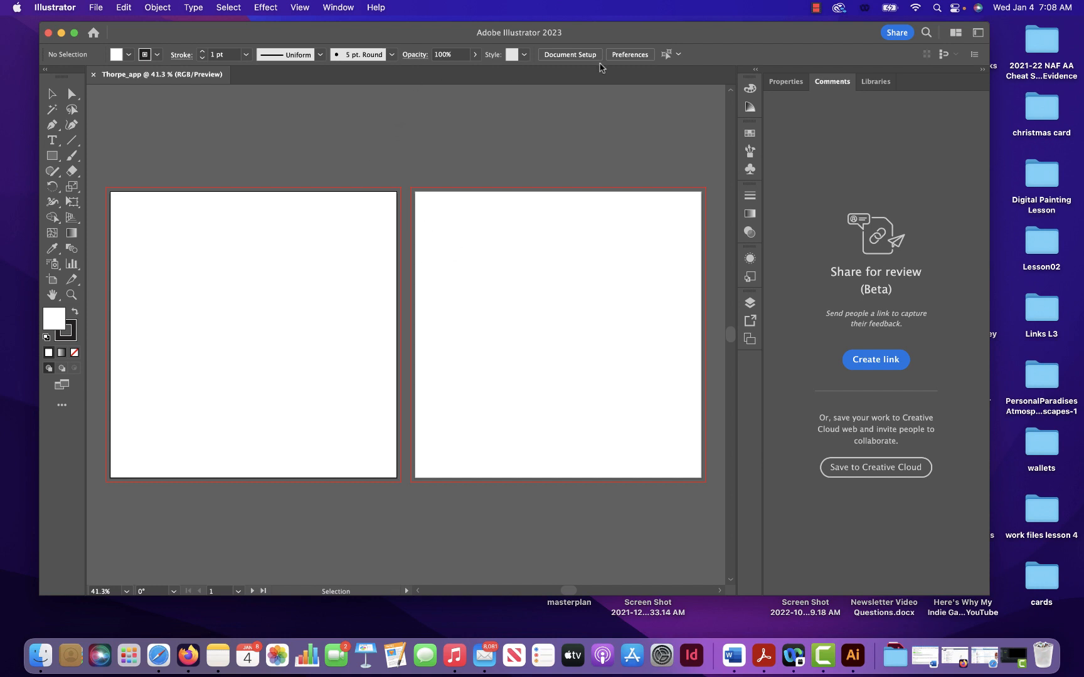
# - Switch the workspace to Essentials
pyautogui.click(815, 8)
pyautogui.click(816, 8)
pyautogui.click(333, 6)
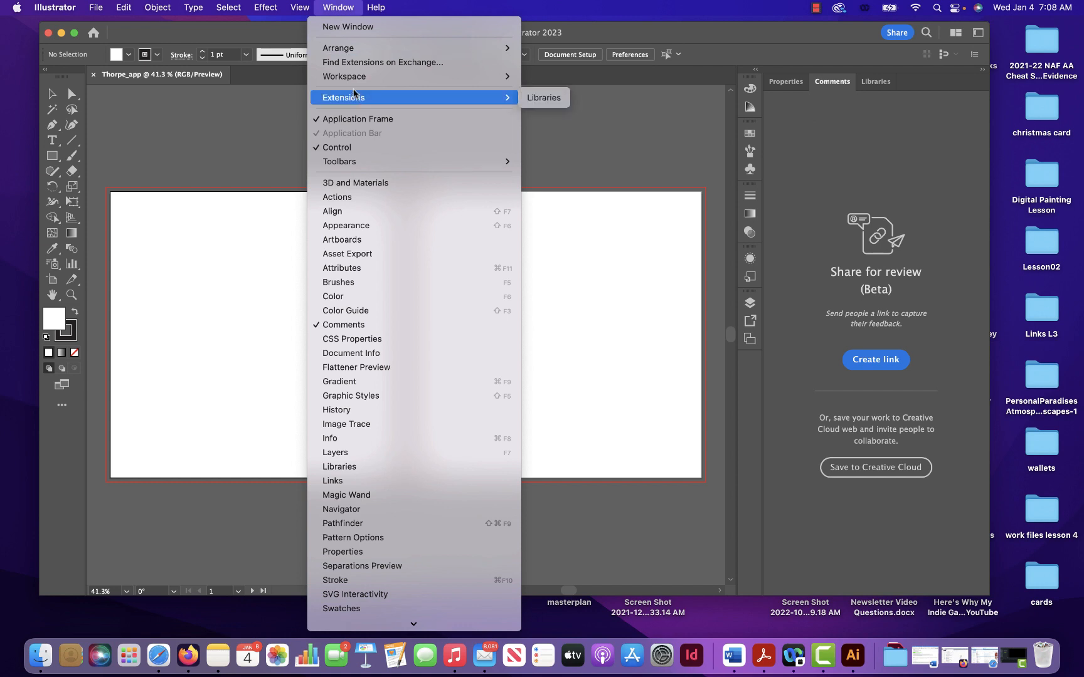
pyautogui.moveTo(355, 81)
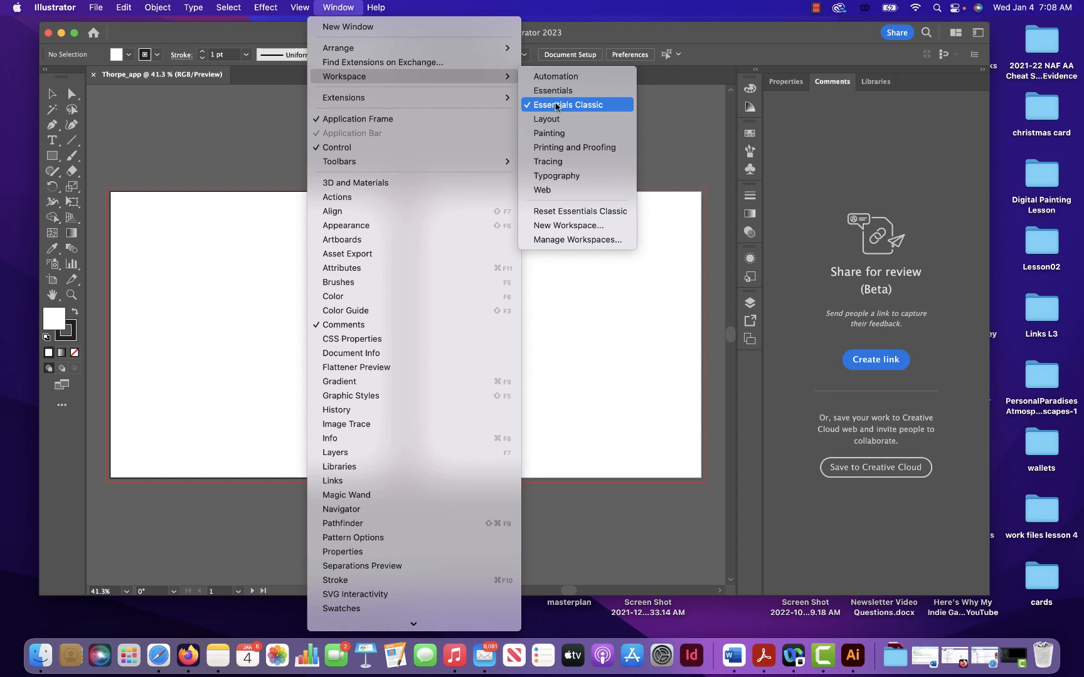
pyautogui.click(553, 90)
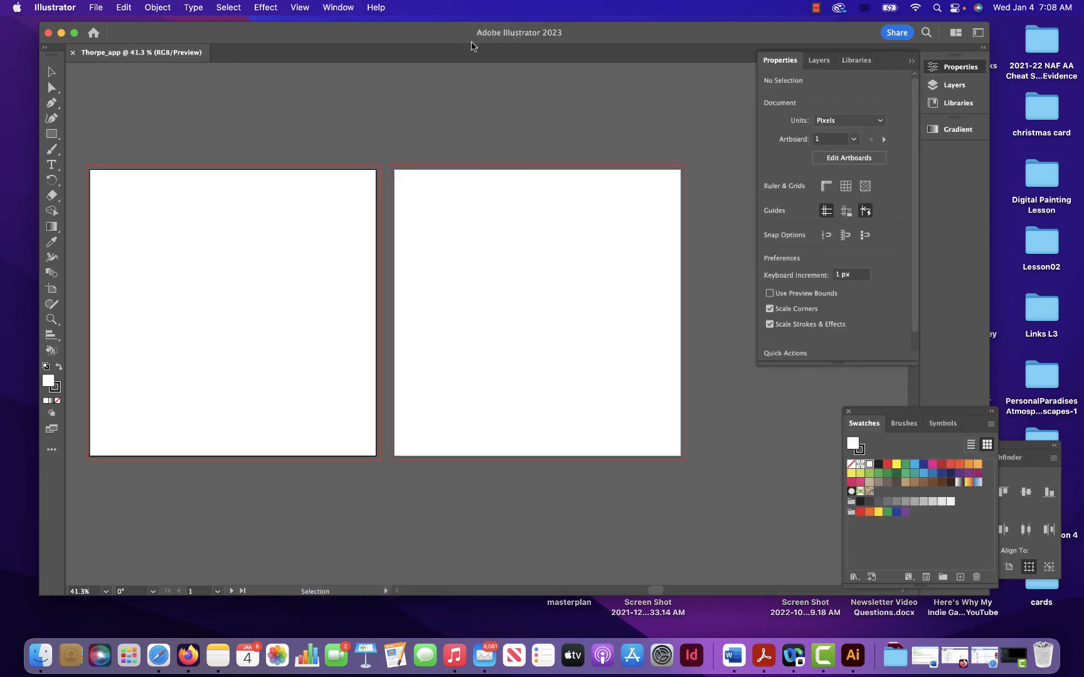
# - Switch the workspace back to Essentials Classic and display the document's properties
pyautogui.click(339, 8)
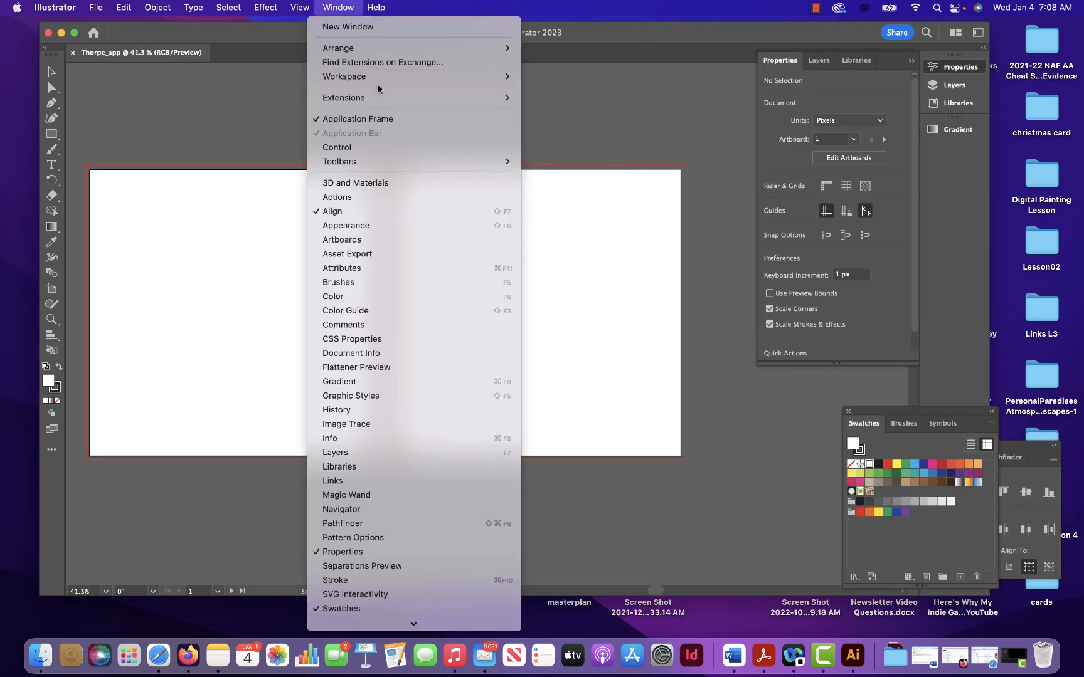
pyautogui.click(588, 106)
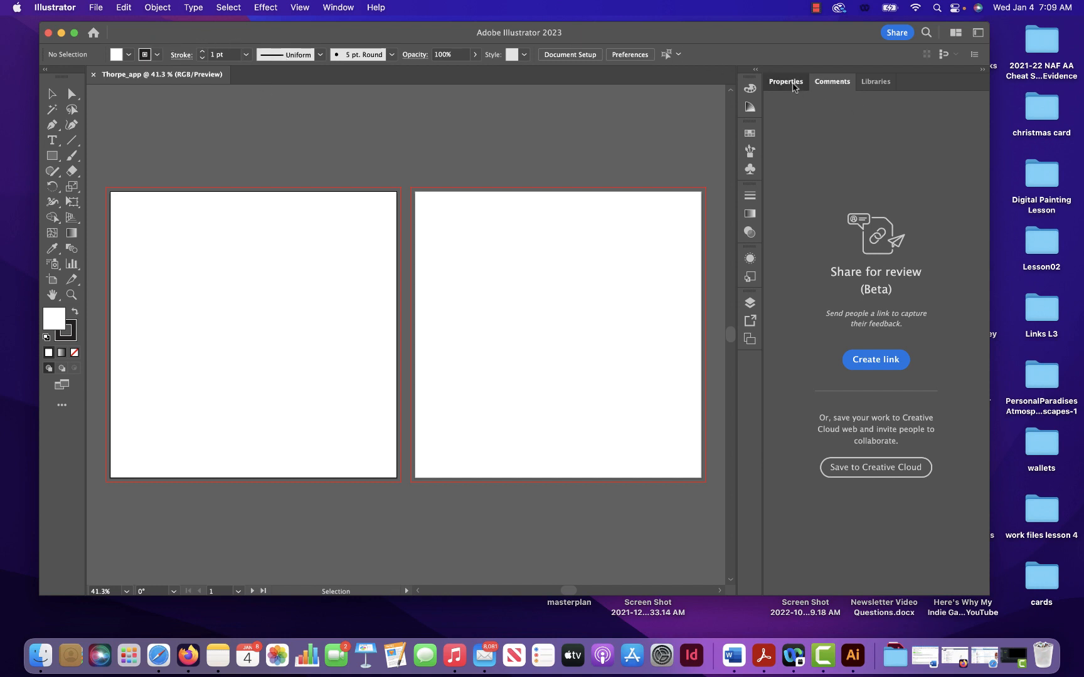
pyautogui.click(795, 90)
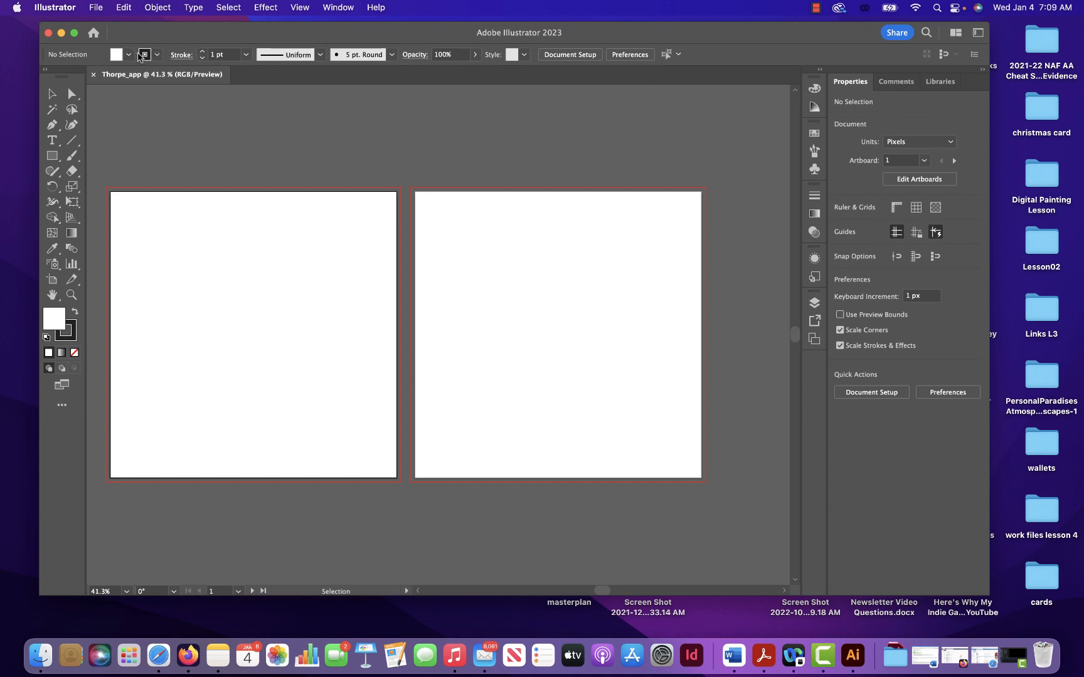
# - Activate the Rectangle tool and set the fill to None
pyautogui.click(50, 159)
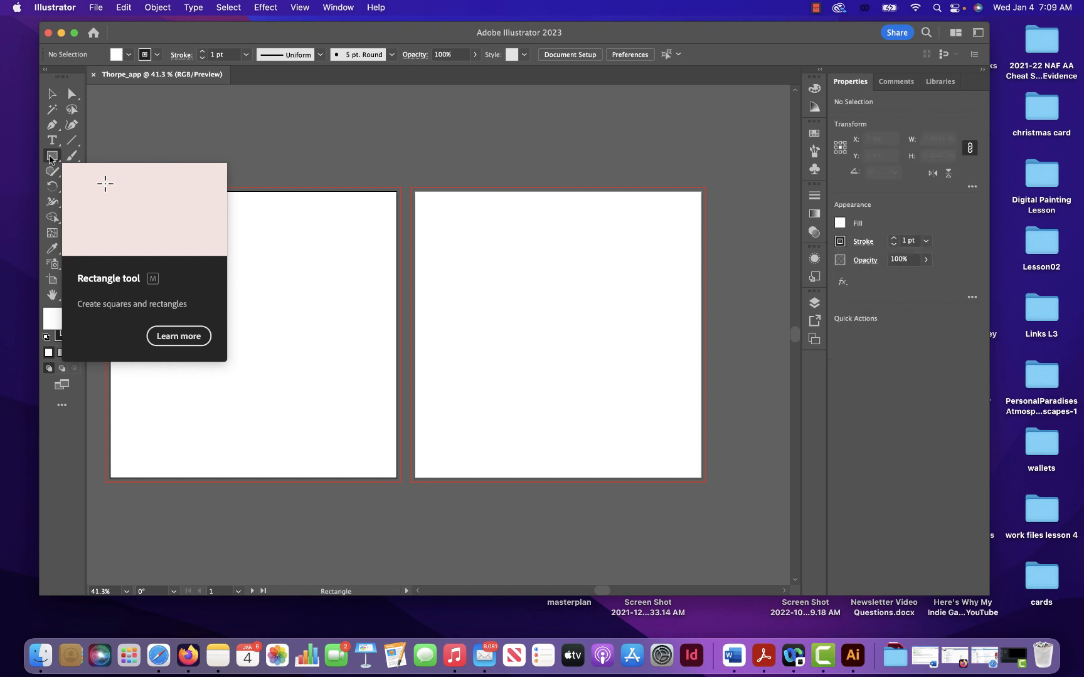
pyautogui.click(50, 158)
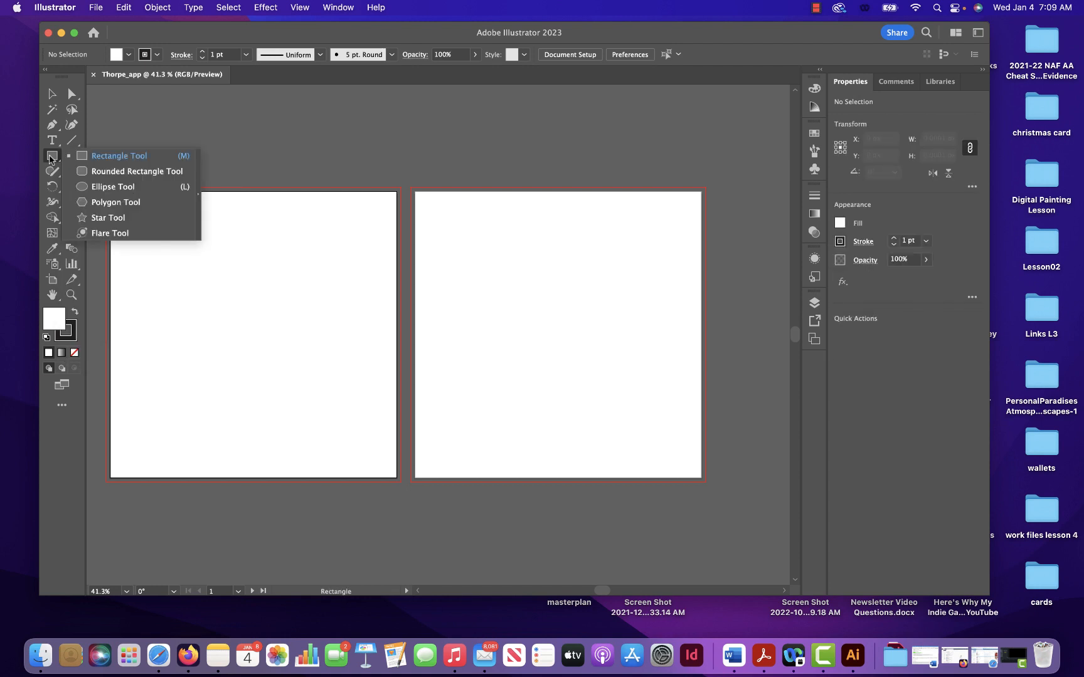
pyautogui.click(50, 158)
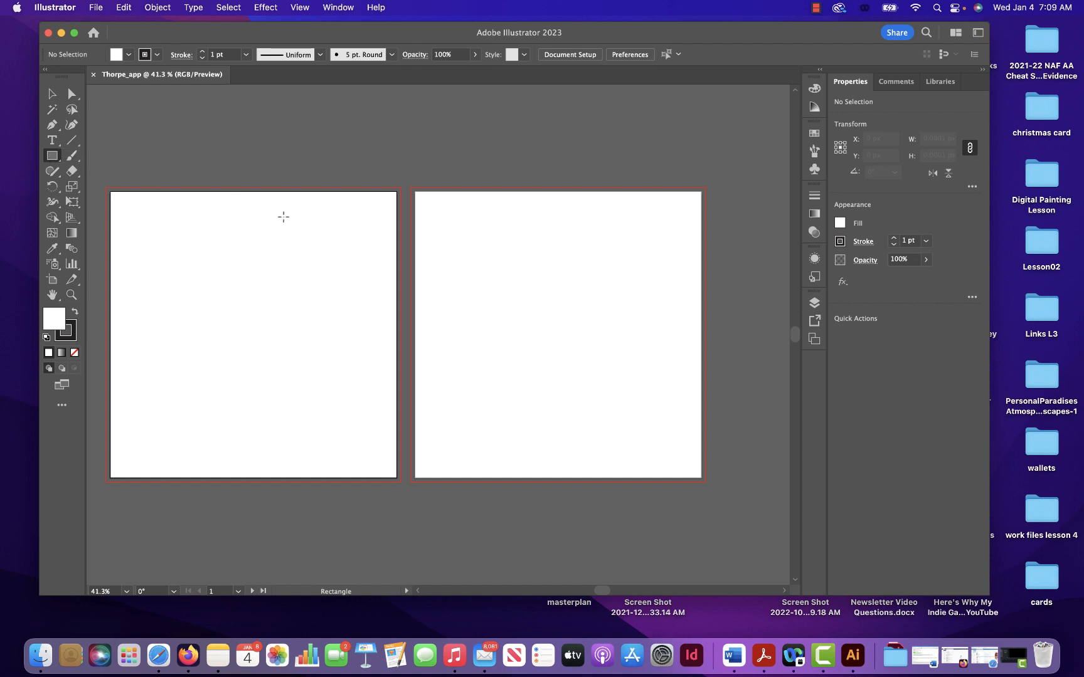
pyautogui.click(117, 54)
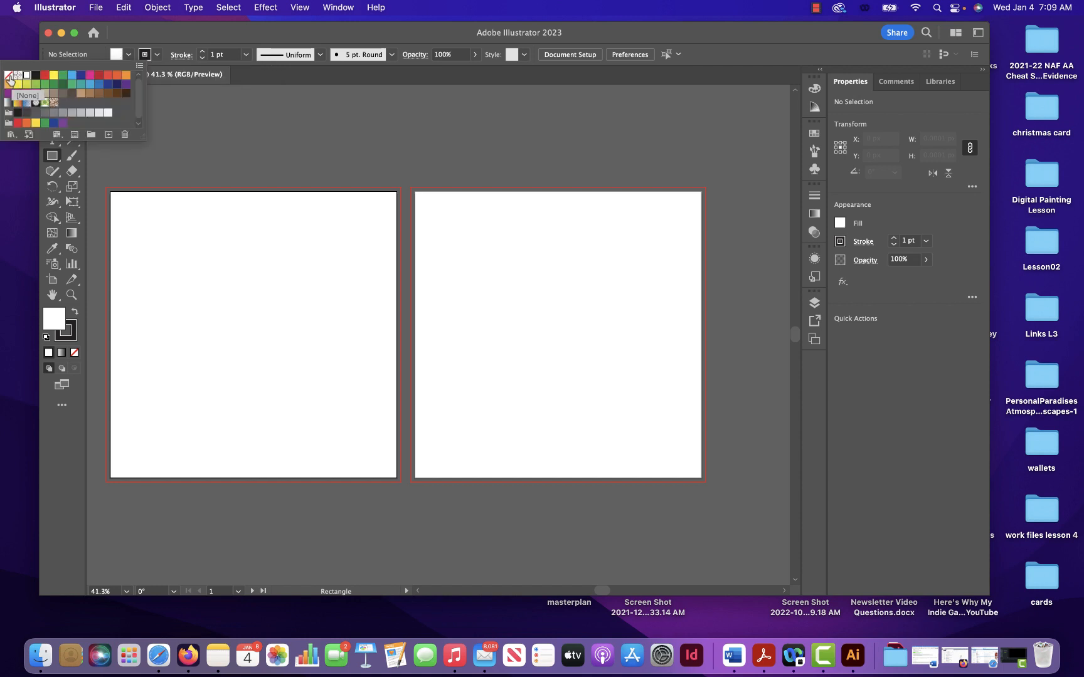
pyautogui.click(9, 77)
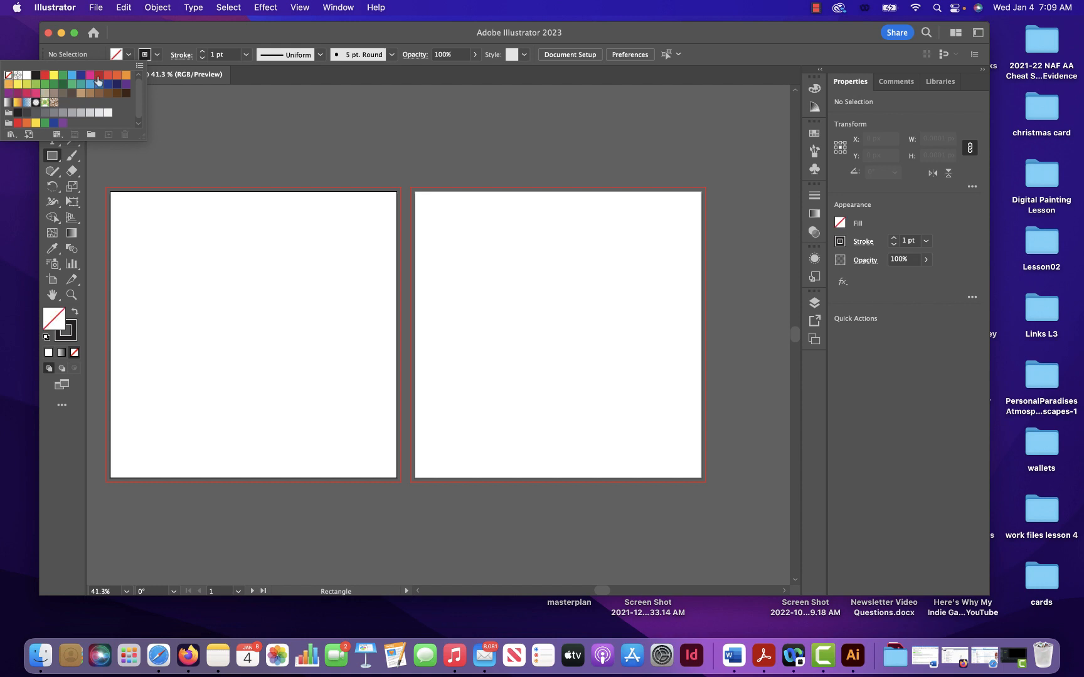
# - Set the stroke weight to 6 pt and draw a rectangle about 295 by 228 px on the first artboard
pyautogui.click(146, 57)
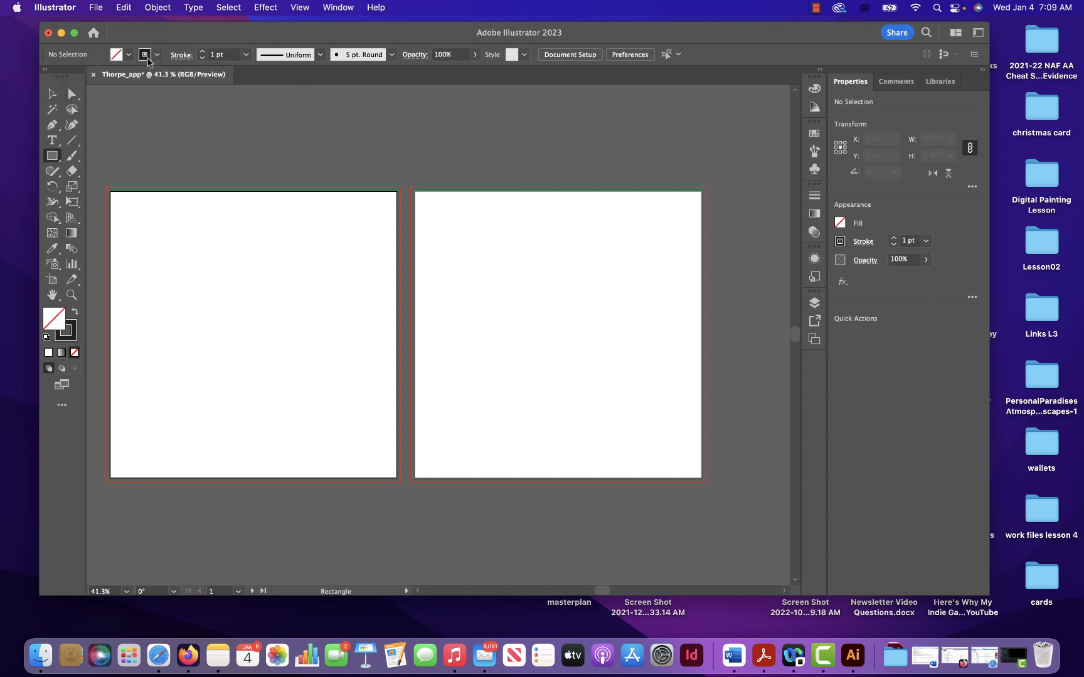
pyautogui.click(146, 57)
pyautogui.click(202, 52)
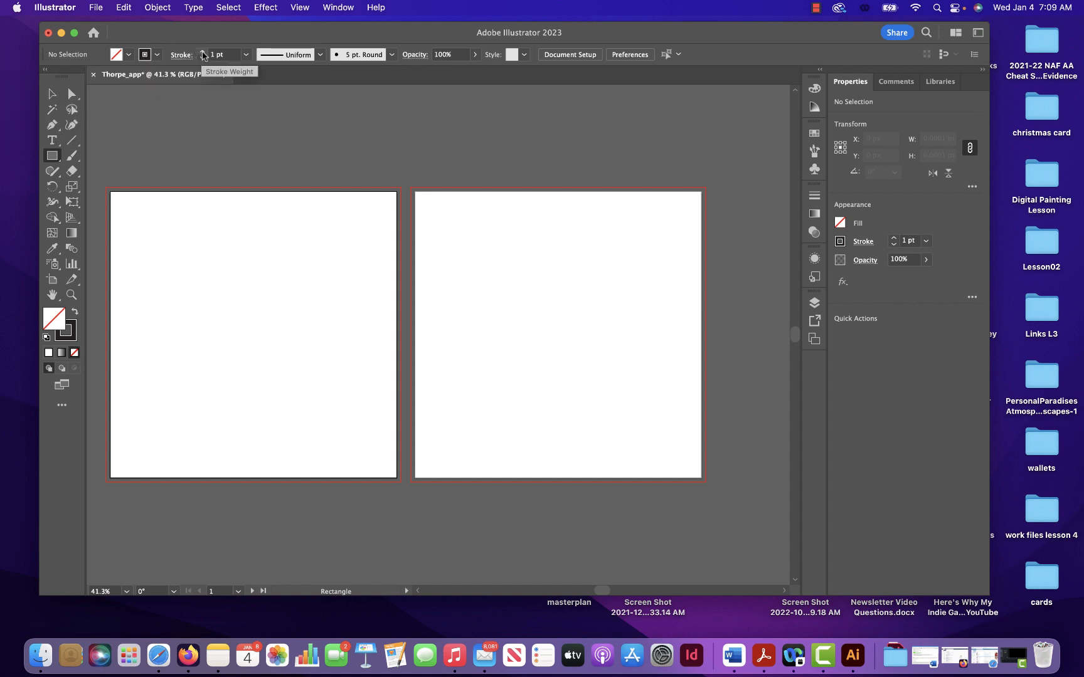
pyautogui.click(202, 53)
pyautogui.click(202, 53)
pyautogui.click(202, 52)
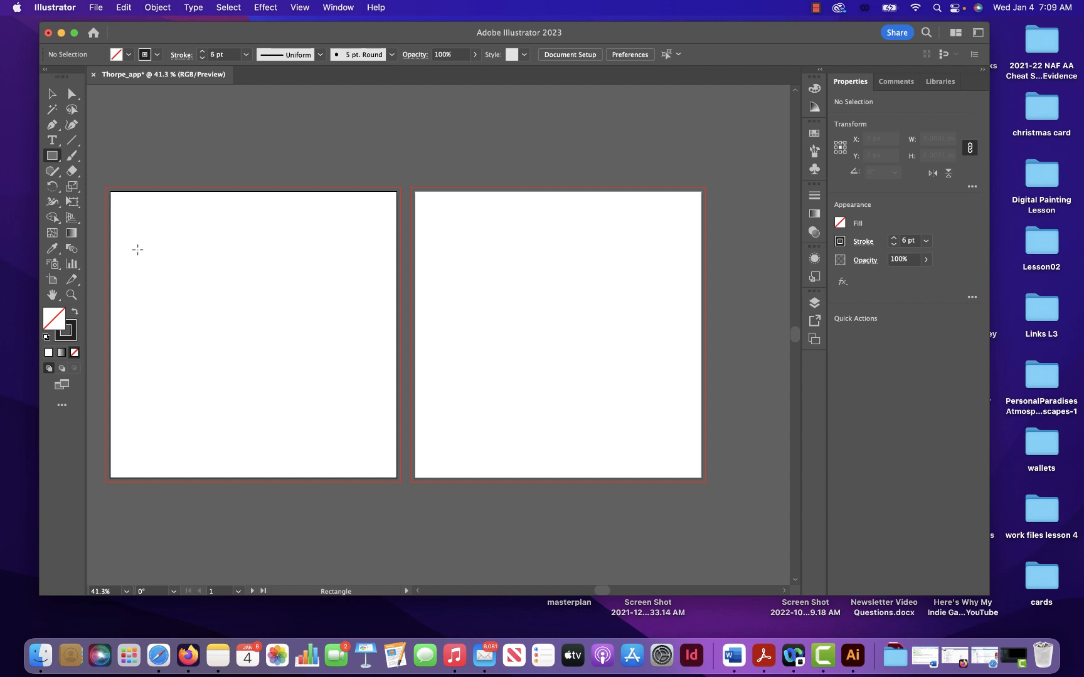
pyautogui.moveTo(136, 249); pyautogui.dragTo(279, 359)
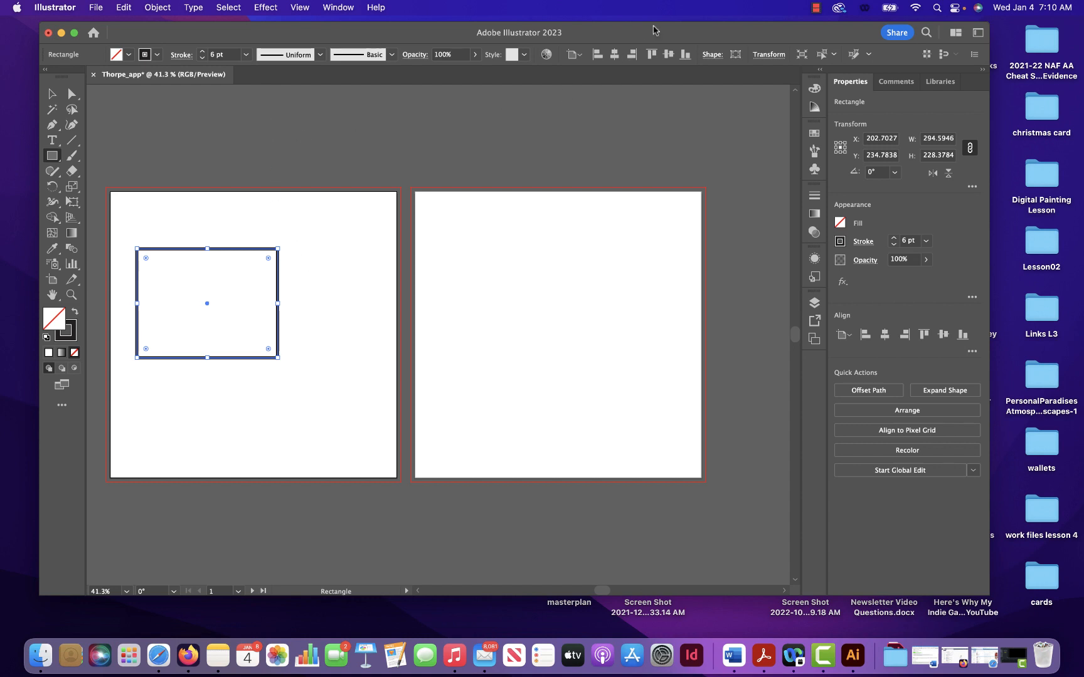
pyautogui.click(815, 8)
pyautogui.click(819, 46)
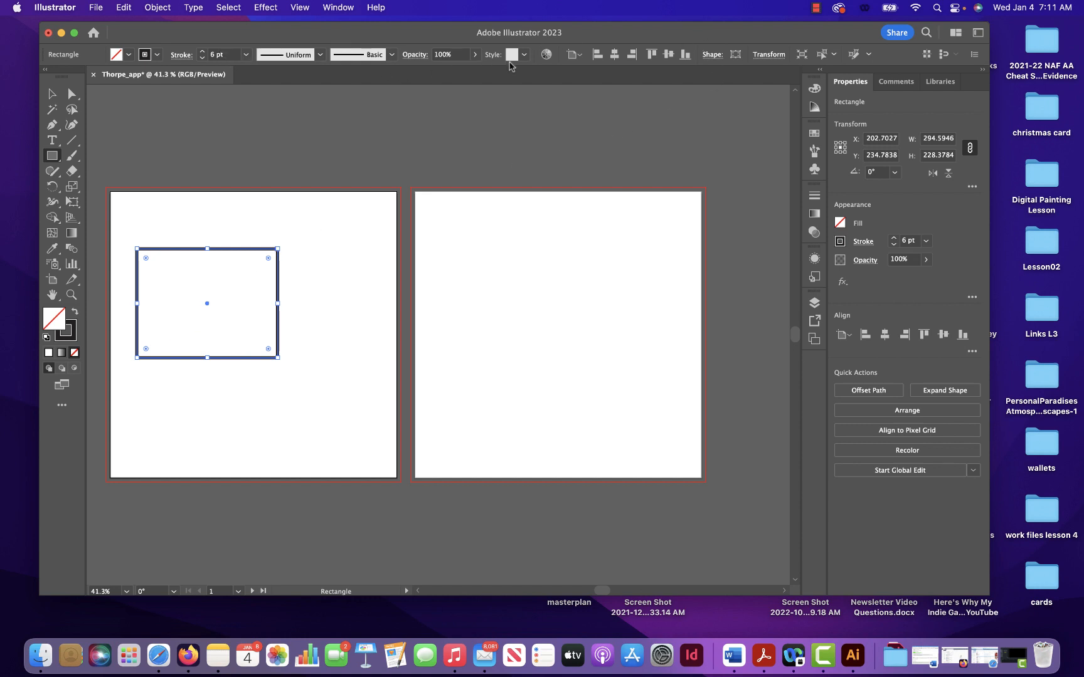
# - Unlink the rectangle's width and height proportions and resize it to 360 by 60 px
pyautogui.click(715, 60)
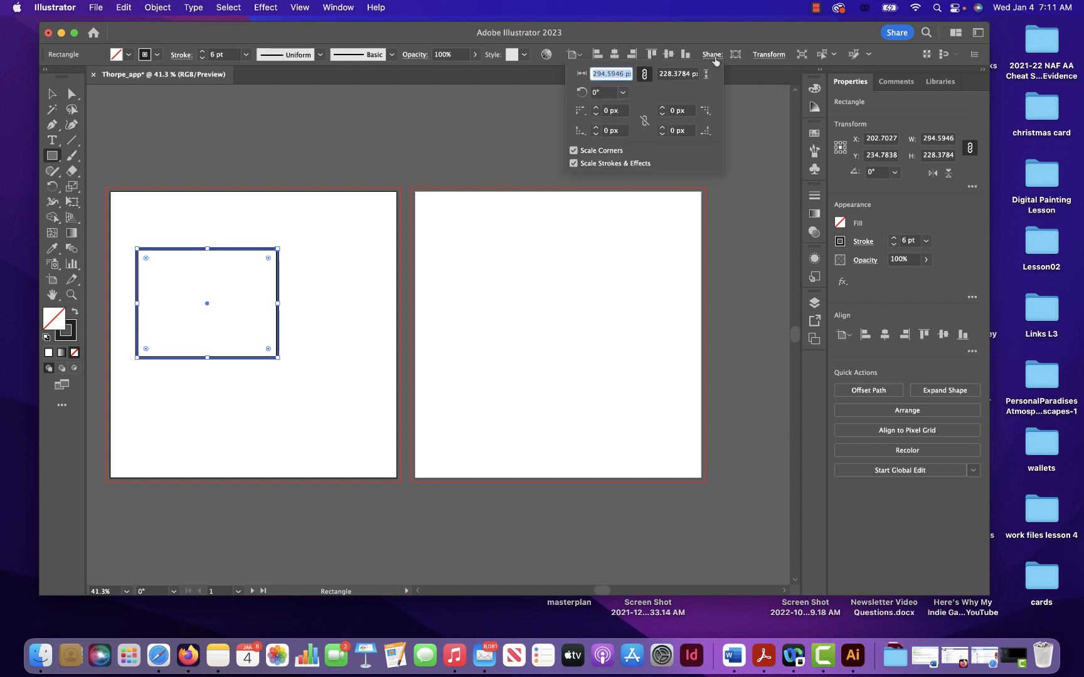
pyautogui.click(644, 75)
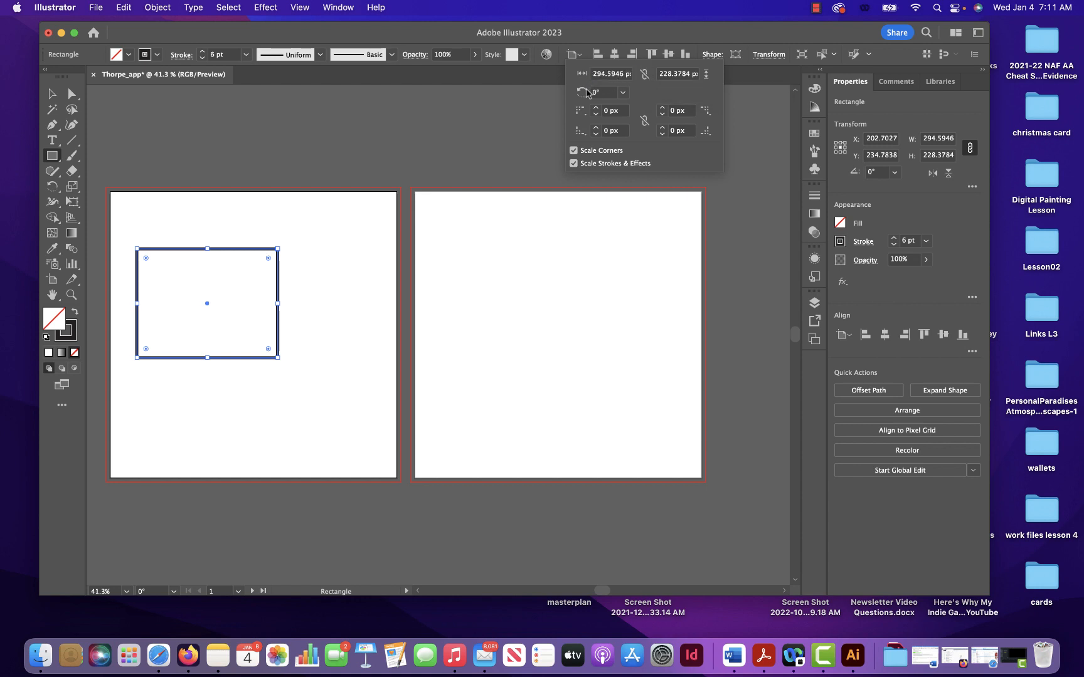
pyautogui.click(621, 73)
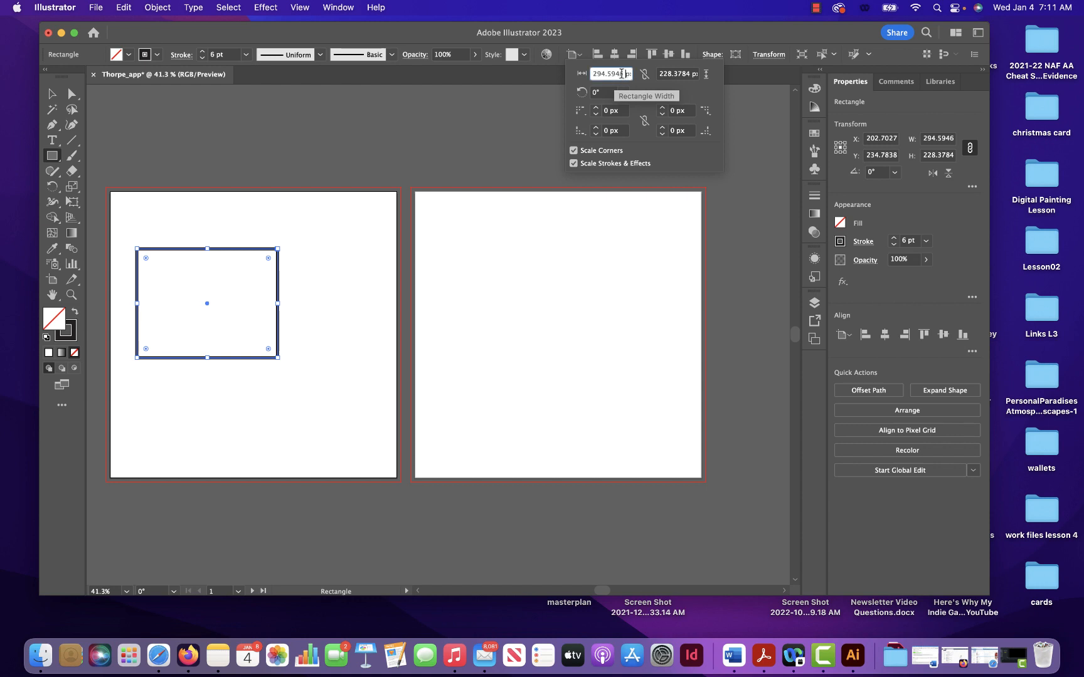
pyautogui.moveTo(620, 73); pyautogui.dragTo(563, 69)
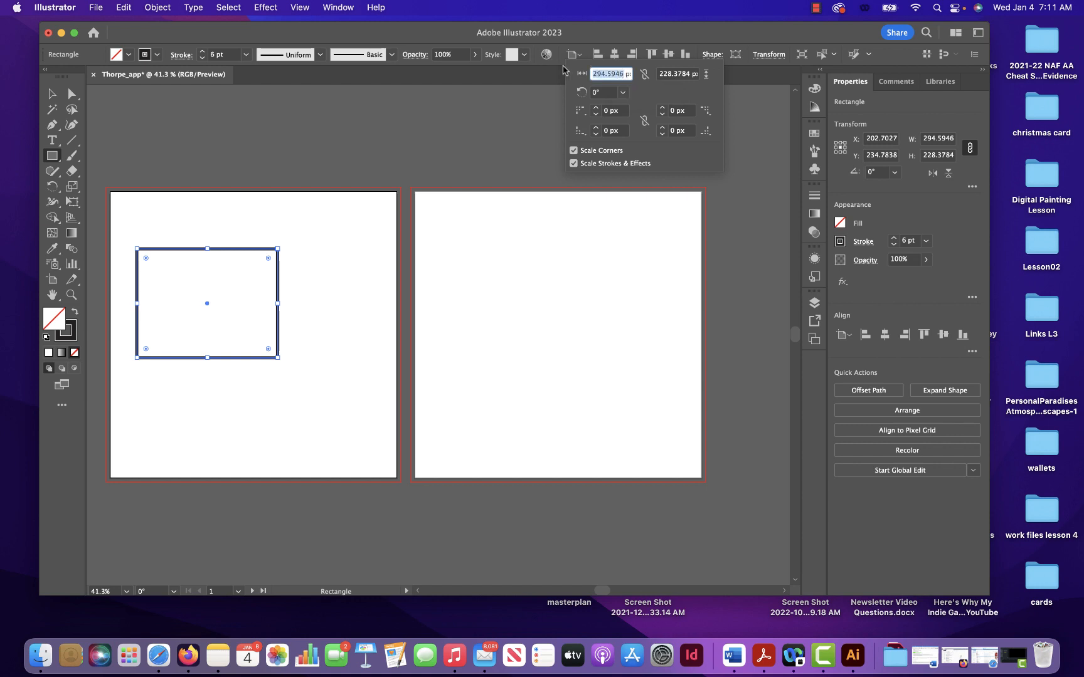
pyautogui.write('360')
pyautogui.click(682, 74)
pyautogui.doubleClick(681, 74)
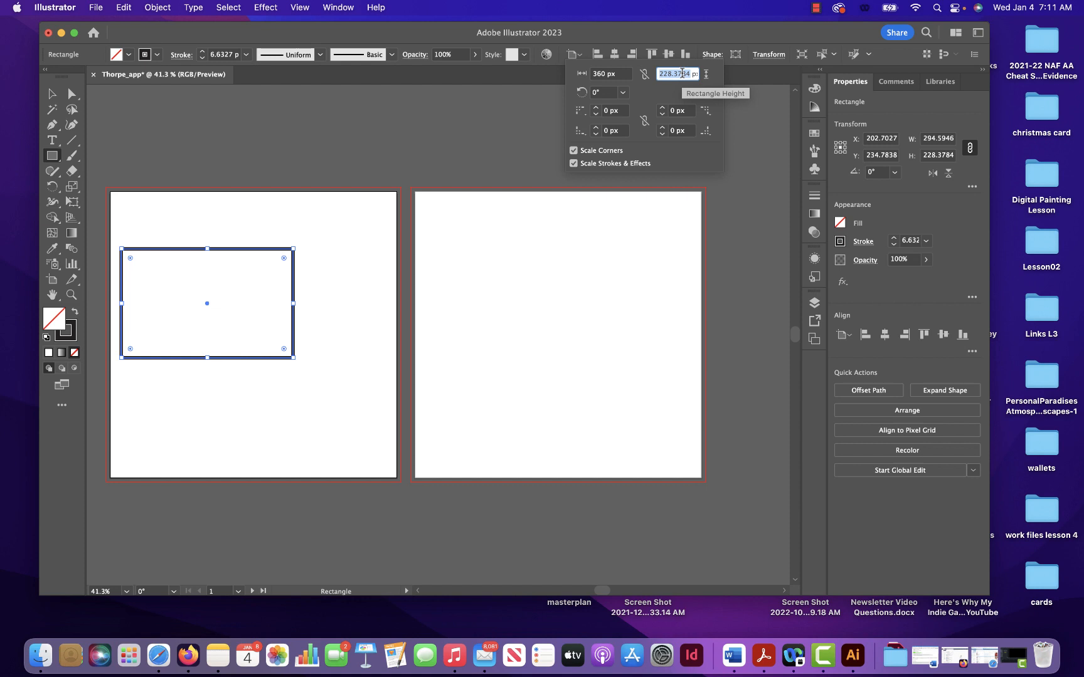
pyautogui.write('60')
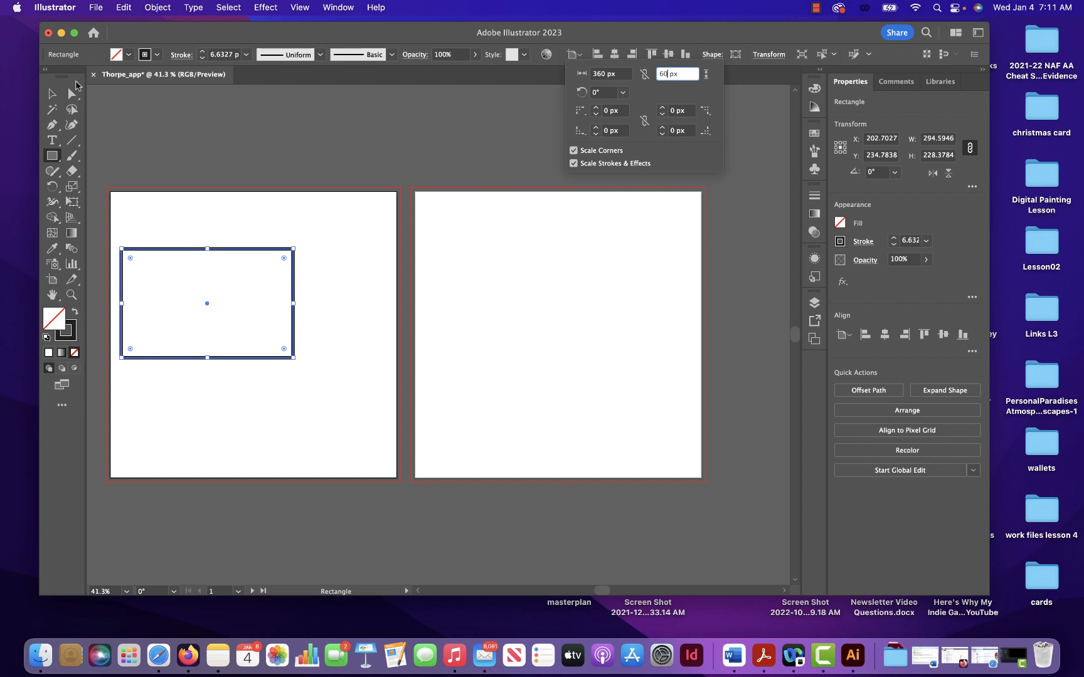
pyautogui.press('Return')
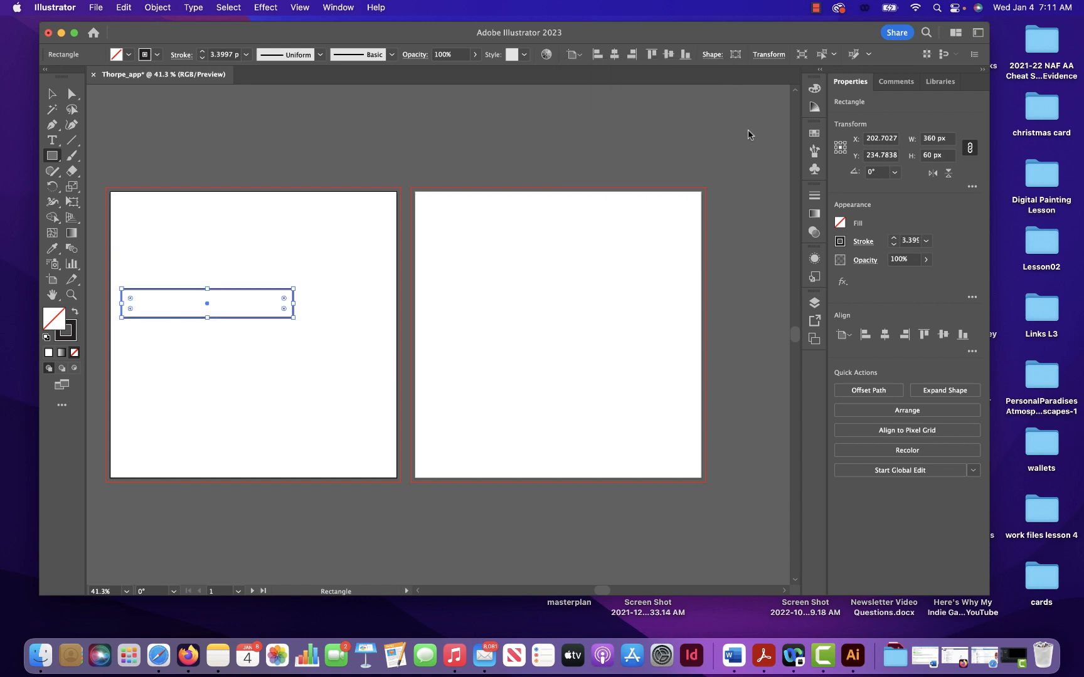
# - Move the rectangle toward the middle of the first artboard, to about X 295 px, Y 215 px
pyautogui.click(53, 93)
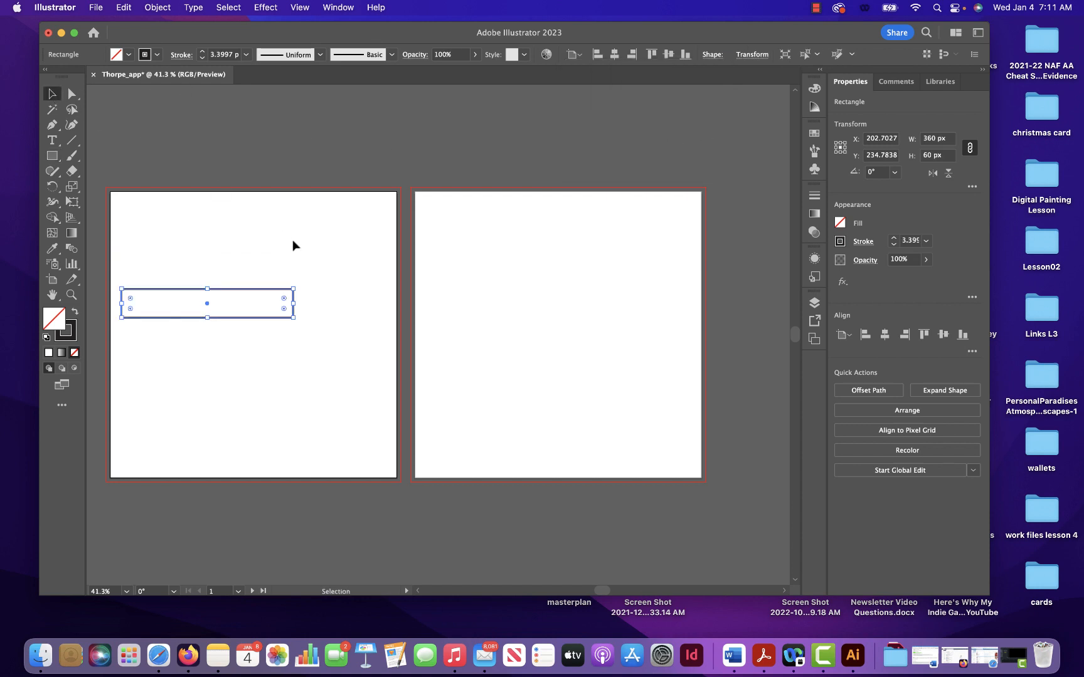
pyautogui.moveTo(269, 293); pyautogui.dragTo(313, 283)
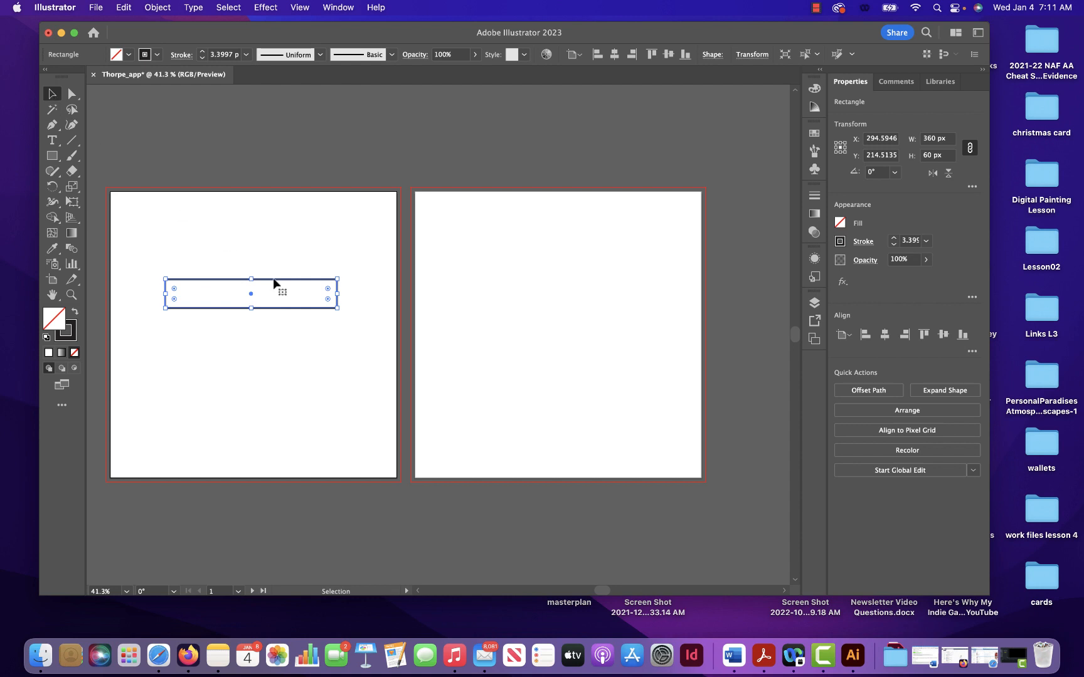
pyautogui.press('a')
pyautogui.press('v')
# - Copy and paste the thin rectangle, and place the duplicate below the original on the first artboard
pyautogui.click(128, 5)
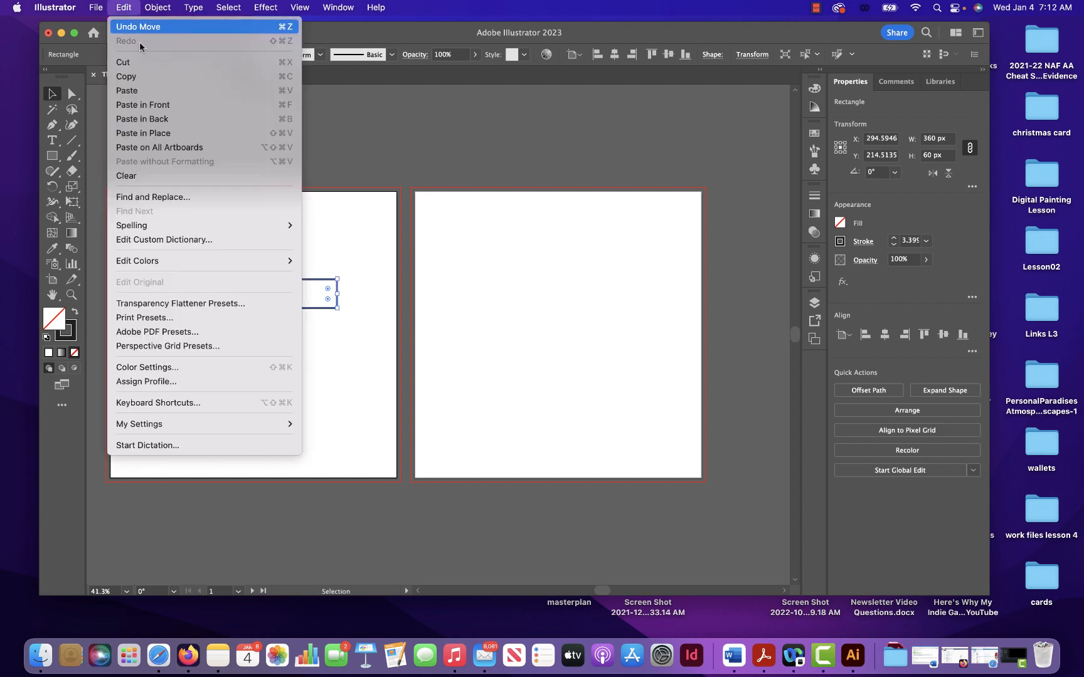
pyautogui.click(152, 80)
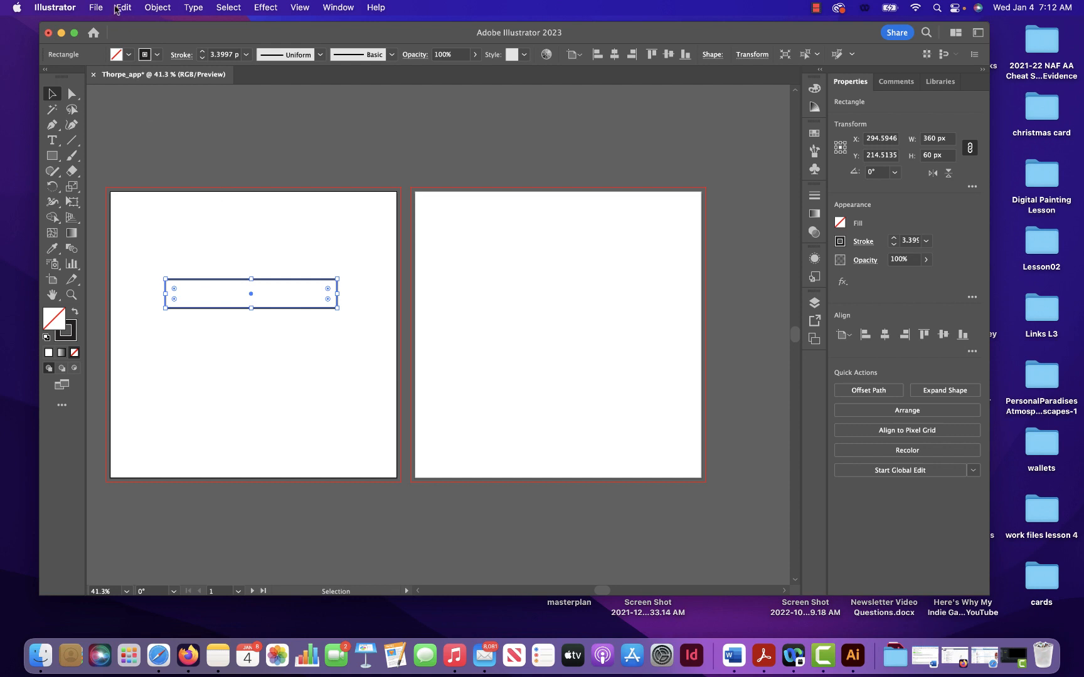
pyautogui.press('a')
pyautogui.press('cmd+v')
pyautogui.moveTo(499, 320); pyautogui.dragTo(316, 333)
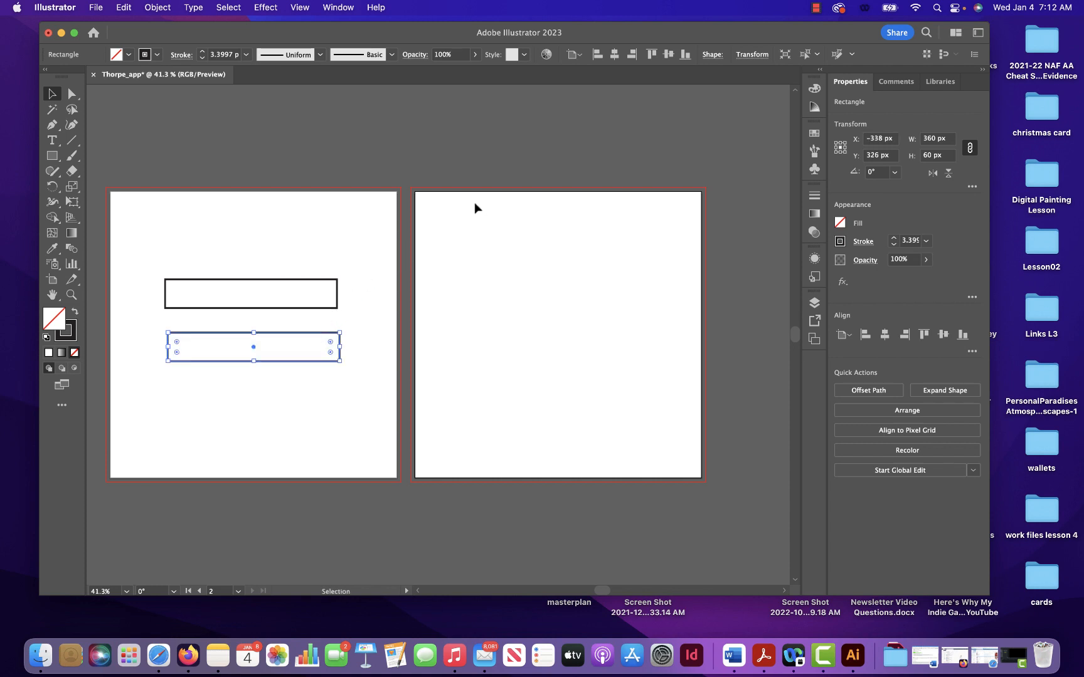
# - Set the duplicate rectangle's height to 200 px and move it just below the thin rectangle without overlapping it
pyautogui.click(713, 56)
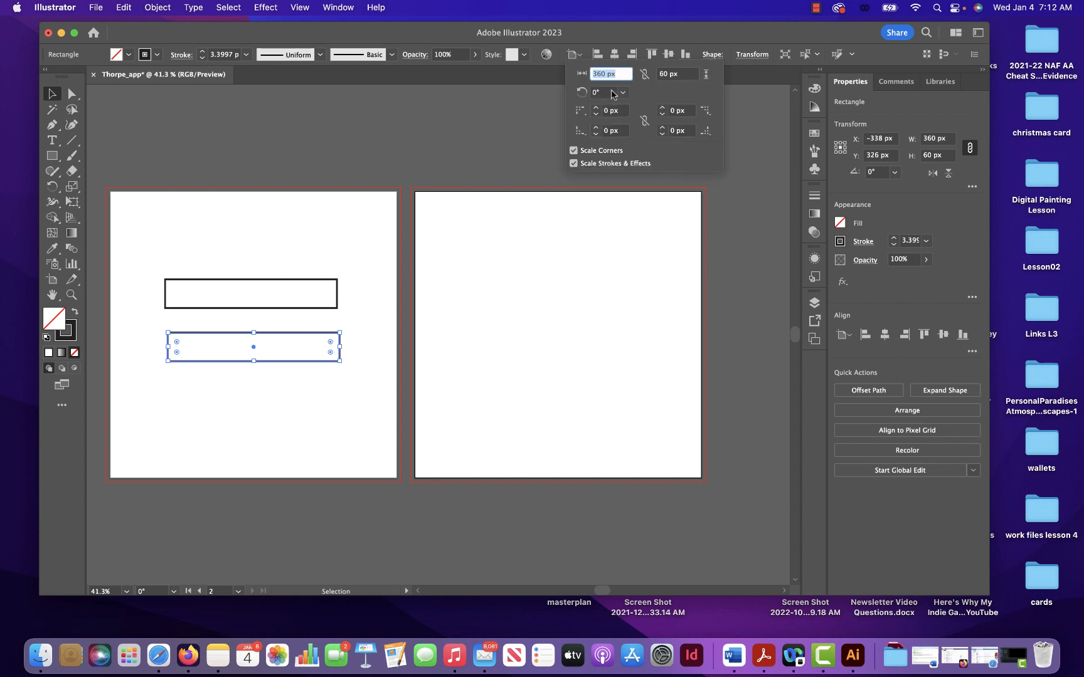
pyautogui.click(664, 75)
pyautogui.write('200')
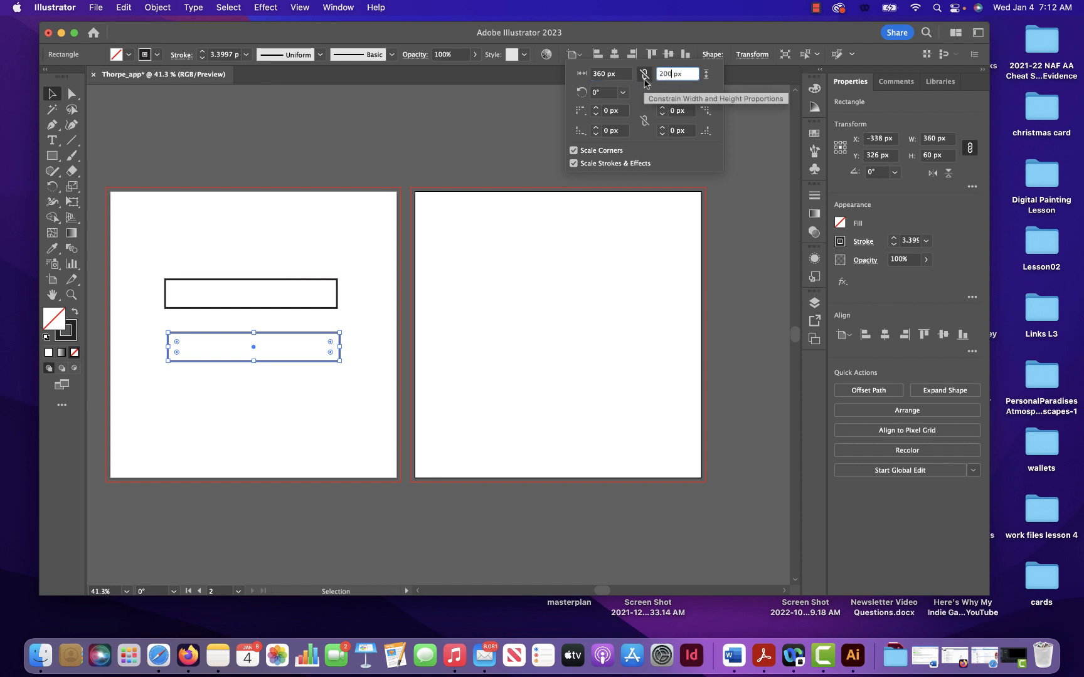
pyautogui.press('Return')
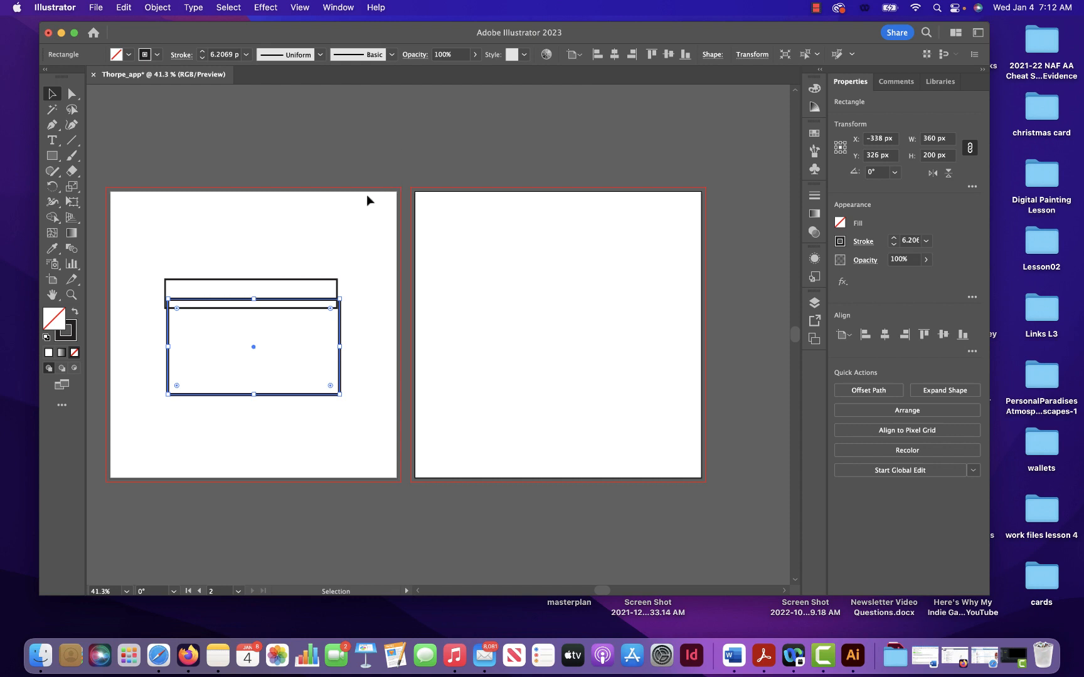
pyautogui.moveTo(288, 307); pyautogui.dragTo(286, 323)
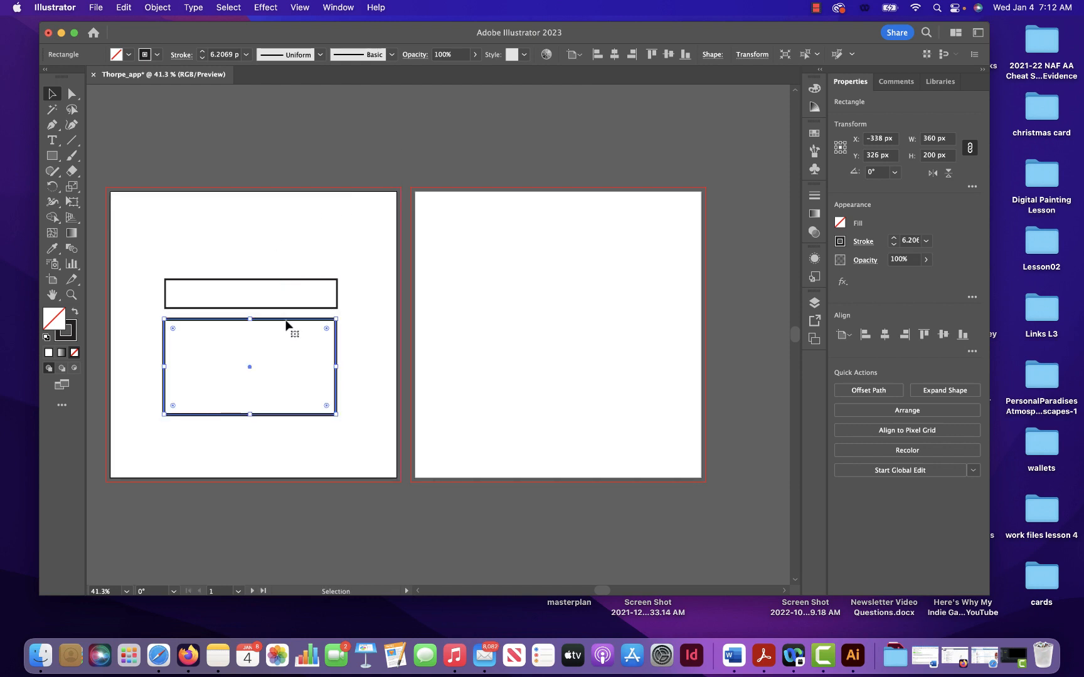
pyautogui.click(355, 307)
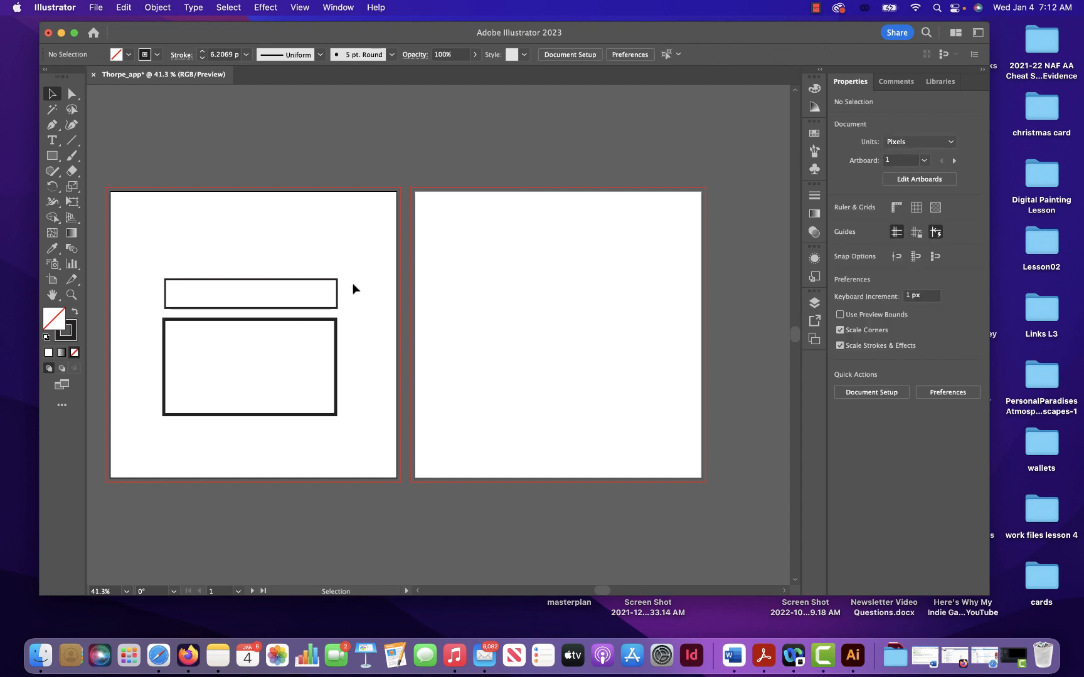
# - Set the thin upper rectangle's stroke weight to 6 pt and deselect it
pyautogui.moveTo(314, 327); pyautogui.dragTo(302, 346)
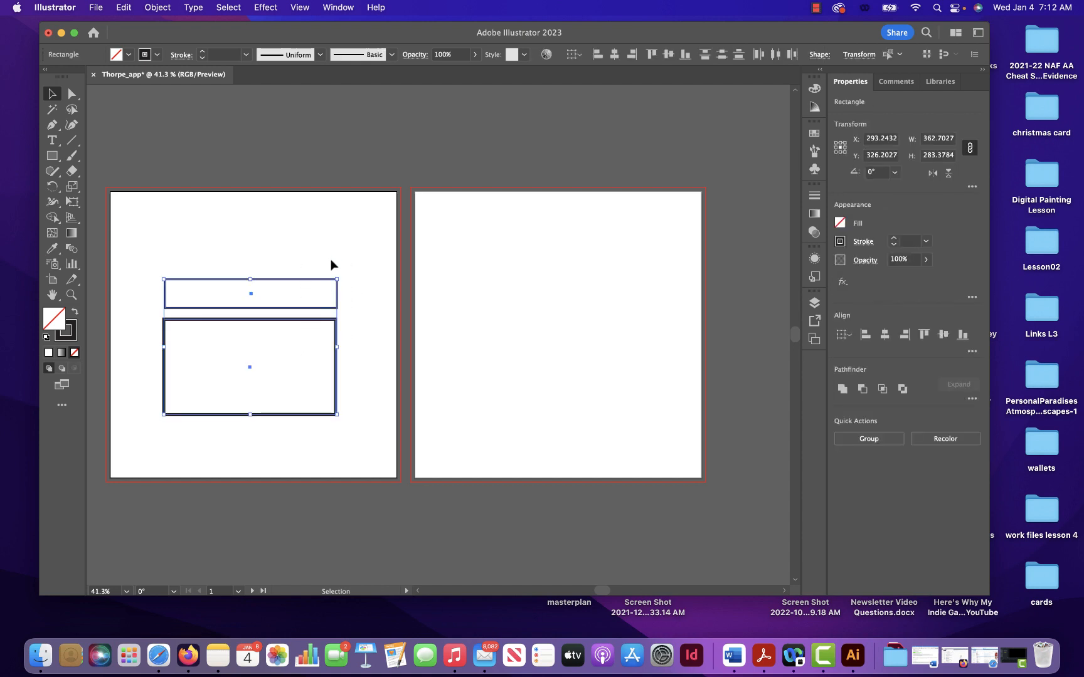
pyautogui.click(331, 255)
pyautogui.click(311, 285)
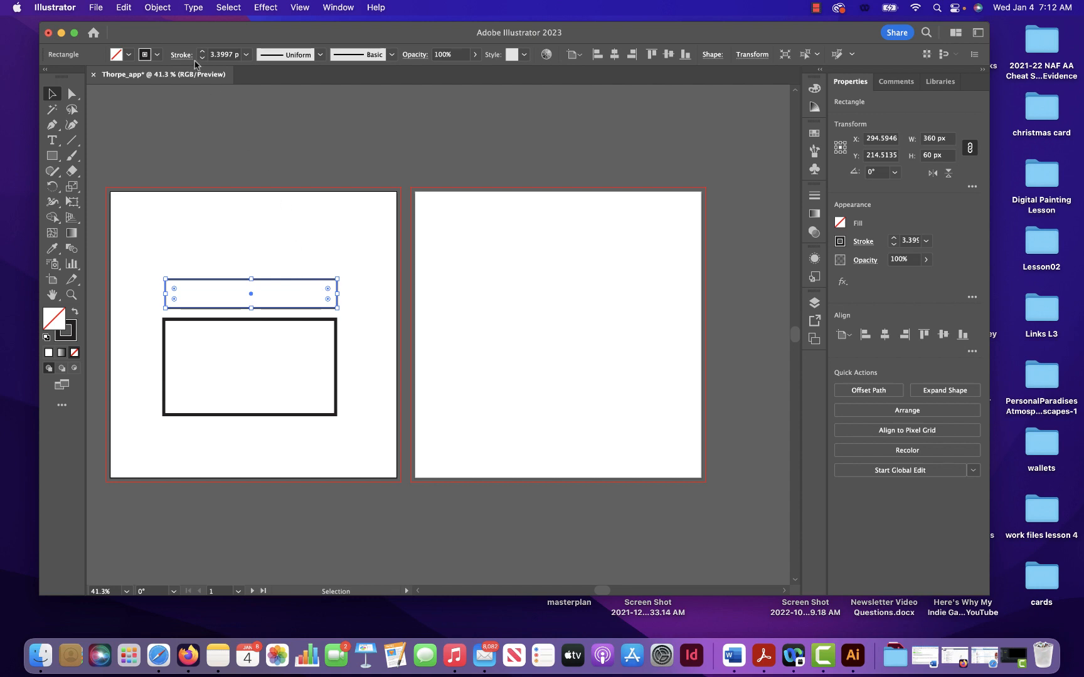
pyautogui.click(236, 54)
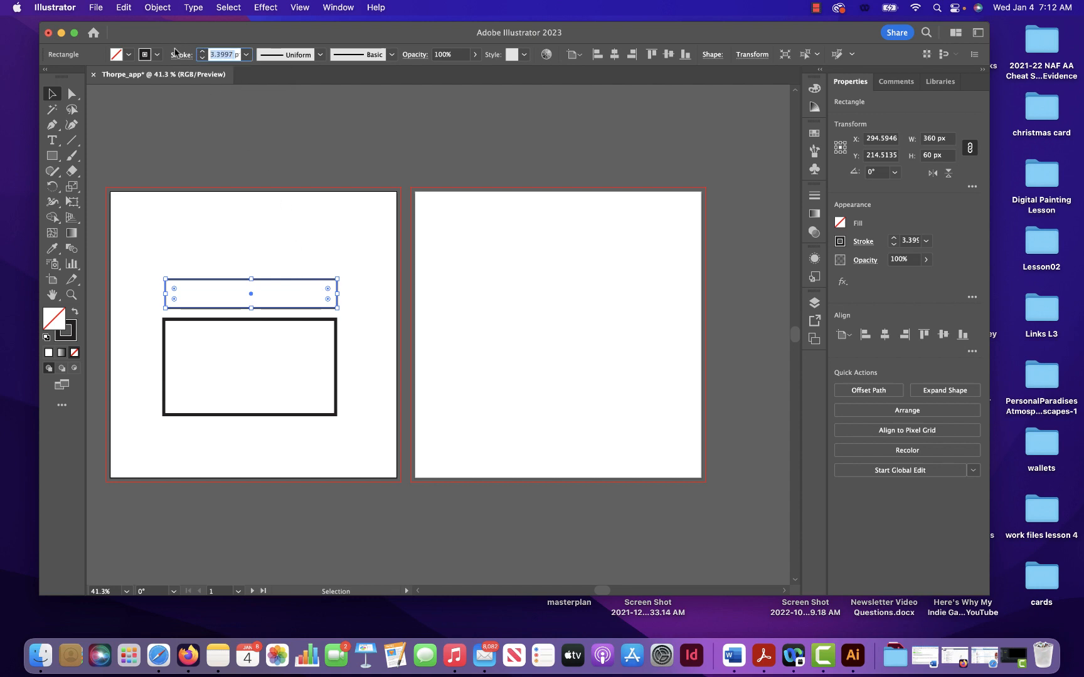
pyautogui.write('6pt')
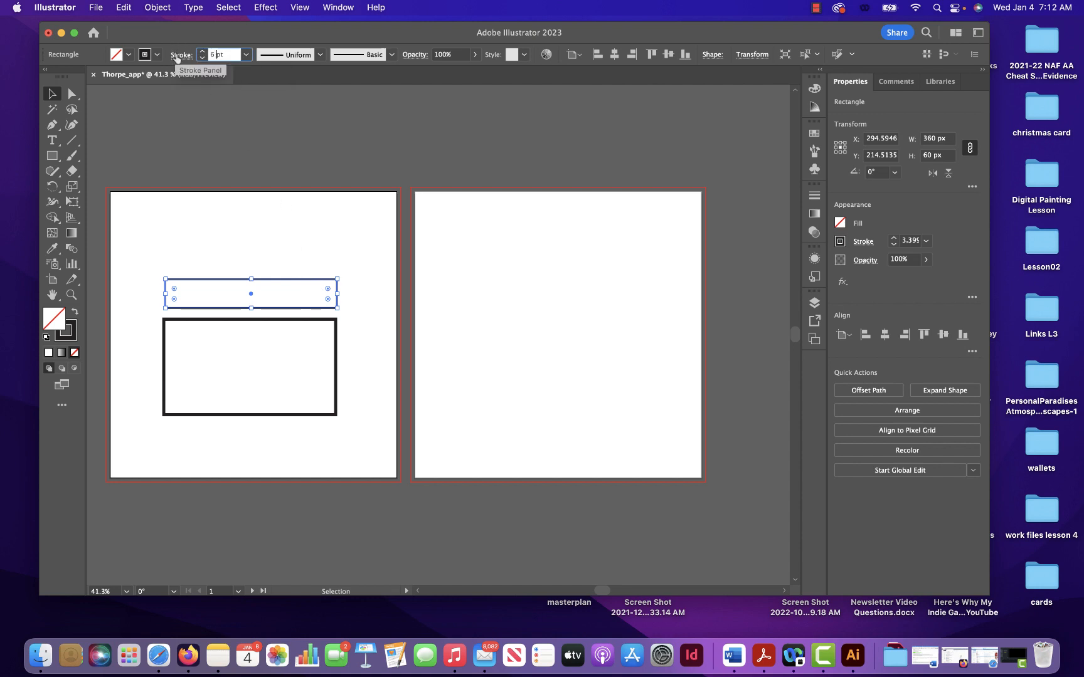
pyautogui.press('Return')
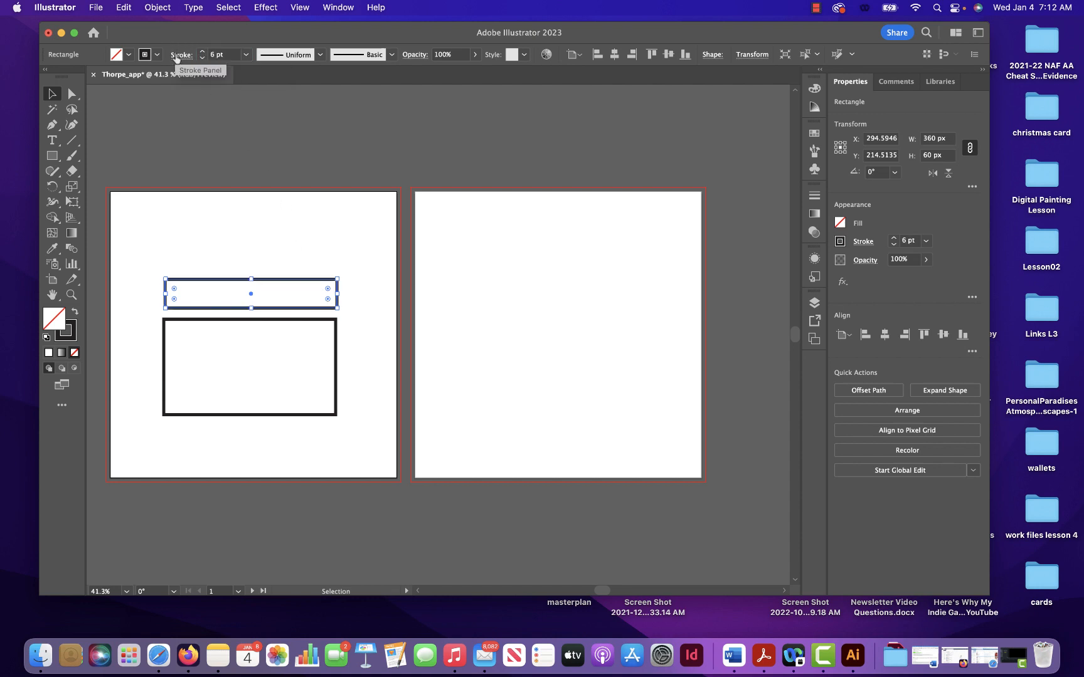
pyautogui.click(370, 297)
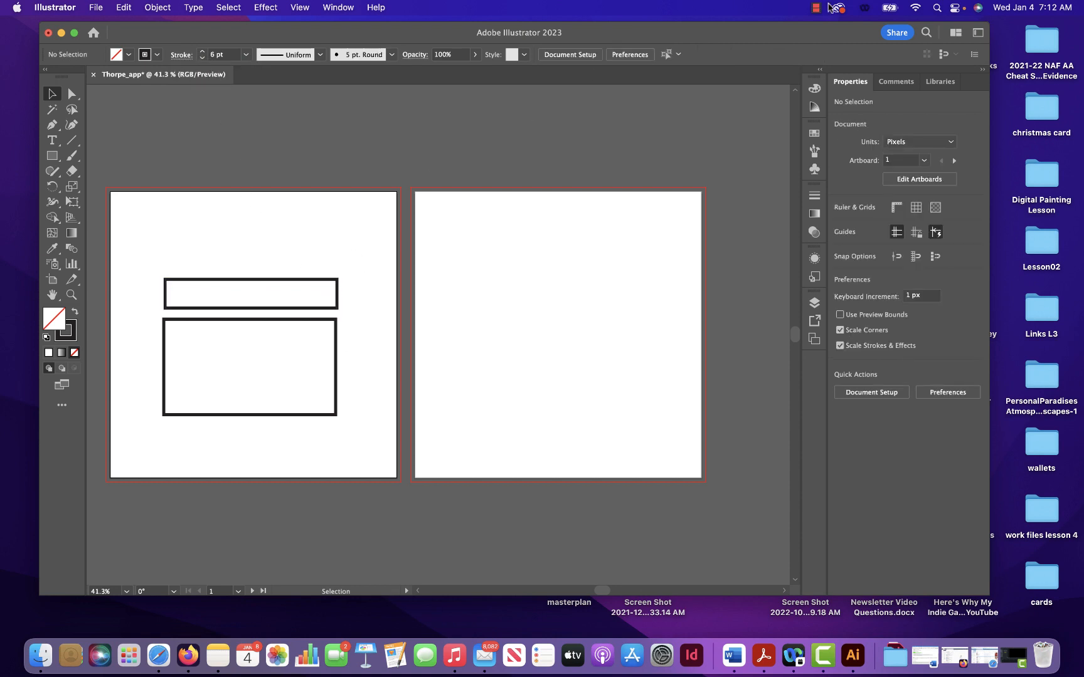
# - Shift the thin rectangle slightly so it lines up with the larger rectangle, at about X 292 px, Y 216 px
pyautogui.click(815, 7)
pyautogui.click(844, 40)
pyautogui.click(320, 283)
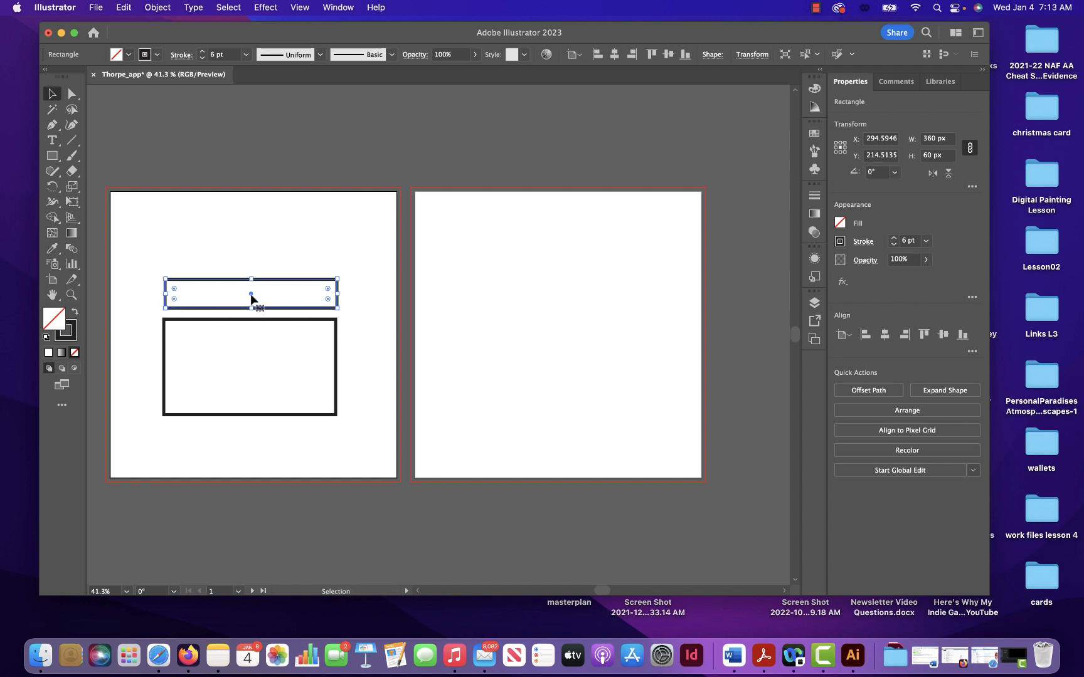
pyautogui.moveTo(252, 295)
pyautogui.mouseDown()
pyautogui.moveTo(230, 286)
pyautogui.moveTo(250, 295)
pyautogui.mouseUp()
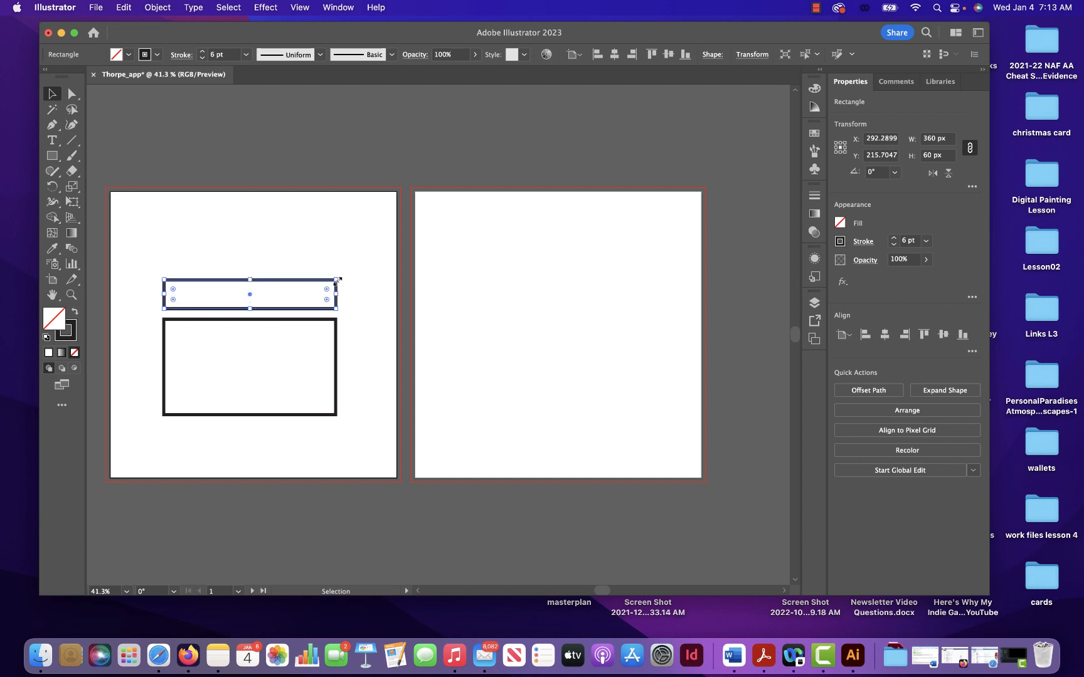
# - Keep the thin rectangle at its 360 by 60 px size and round all four of its corners
pyautogui.moveTo(337, 280); pyautogui.dragTo(364, 264)
pyautogui.press('super+z')
pyautogui.moveTo(173, 291); pyautogui.dragTo(176, 294)
# - Round all four corners of the larger 360 by 200 px rectangle
pyautogui.click(165, 358)
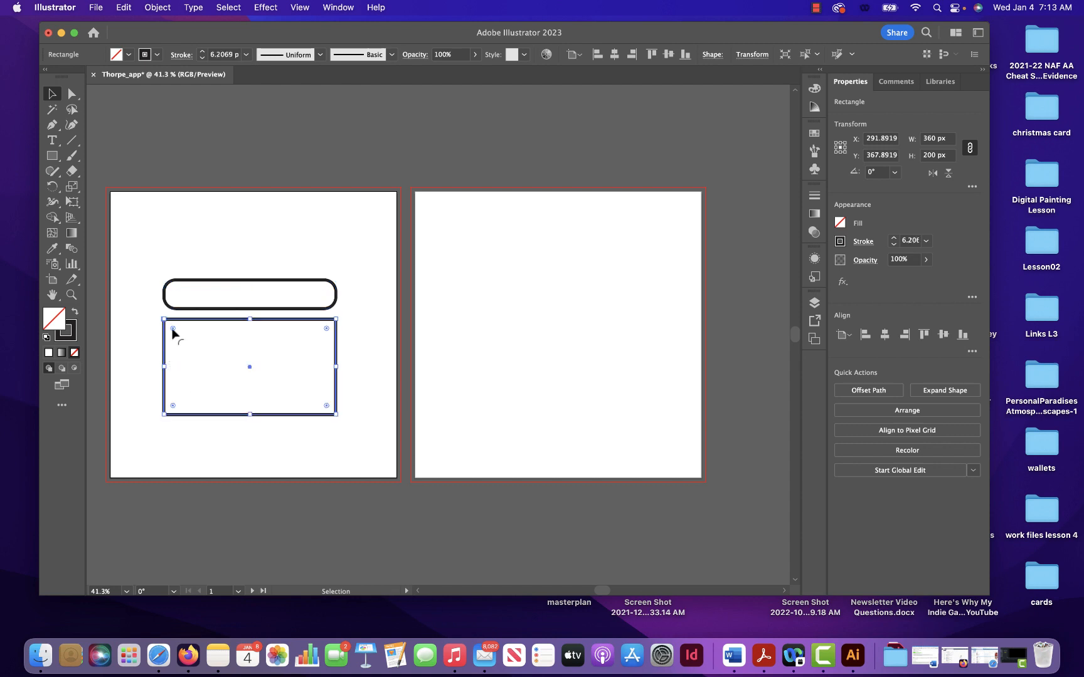
pyautogui.moveTo(173, 329); pyautogui.dragTo(180, 331)
pyautogui.click(815, 7)
# - Draw an open V-shaped envelope flap with the Pen tool from the larger rectangle's upper-left corner through its centre to its upper-right corner
pyautogui.press('p')
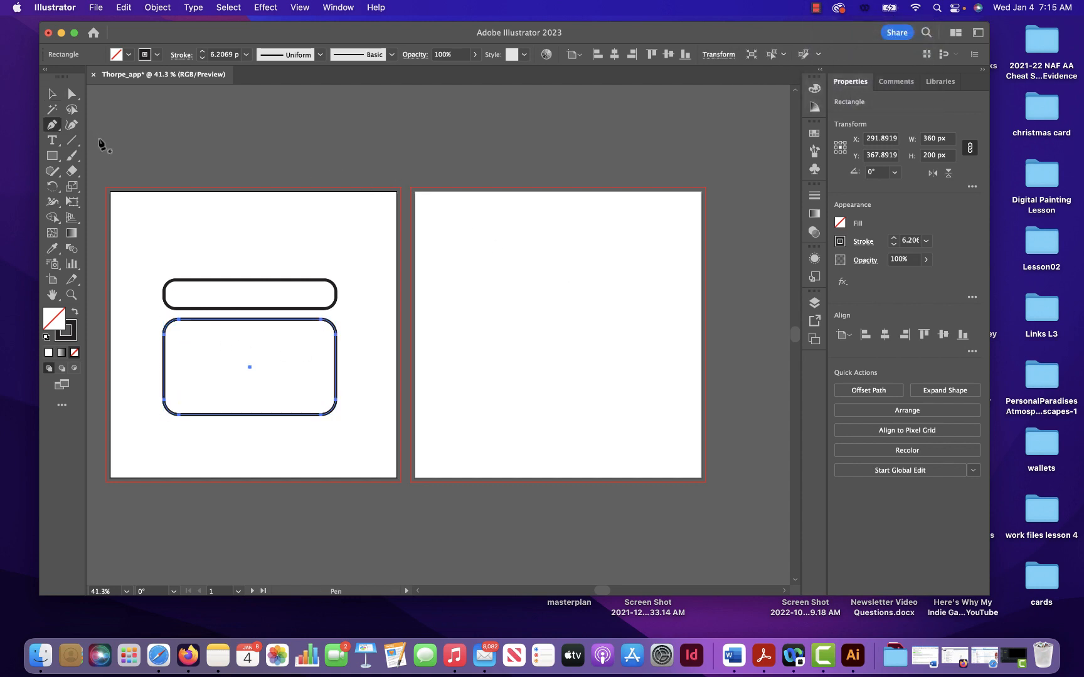
pyautogui.click(51, 96)
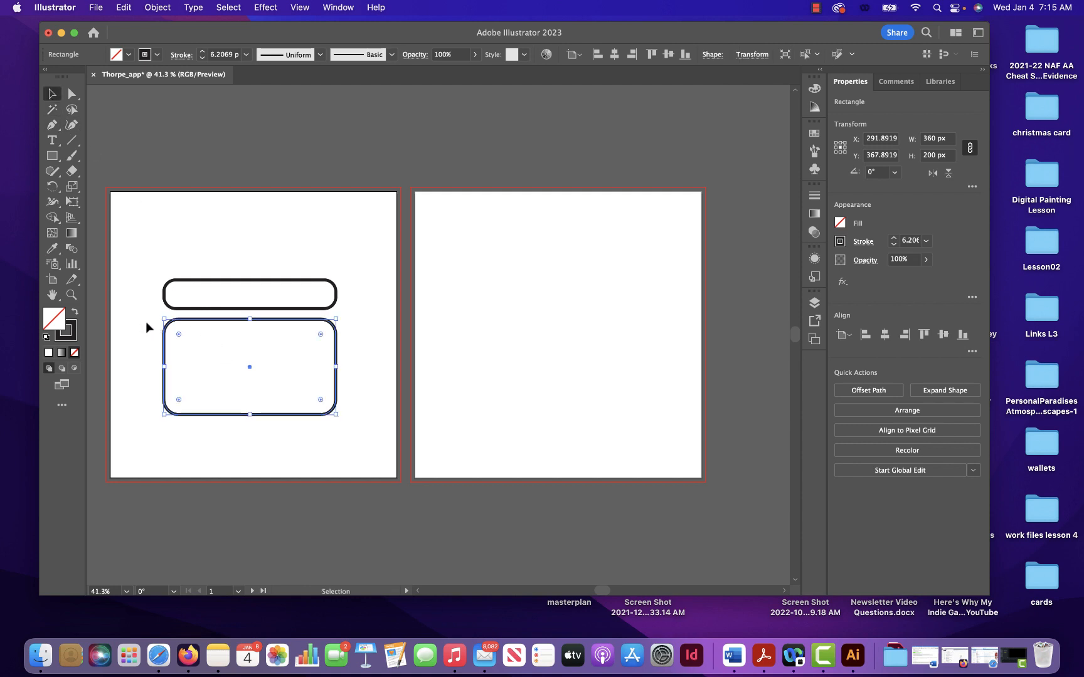
pyautogui.click(148, 359)
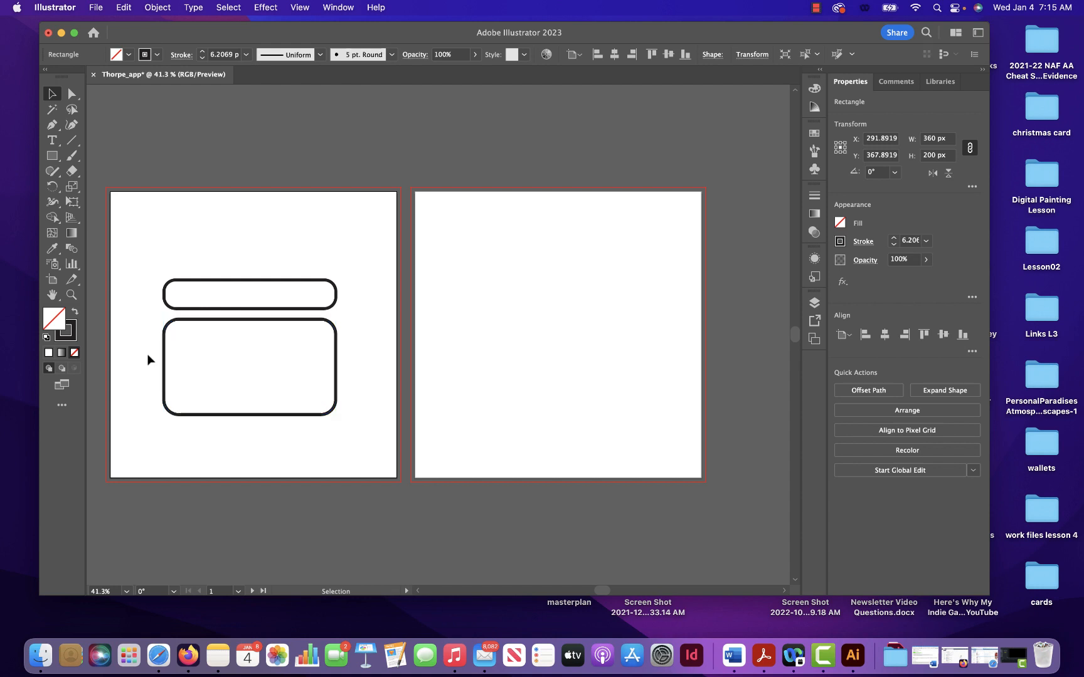
pyautogui.click(50, 126)
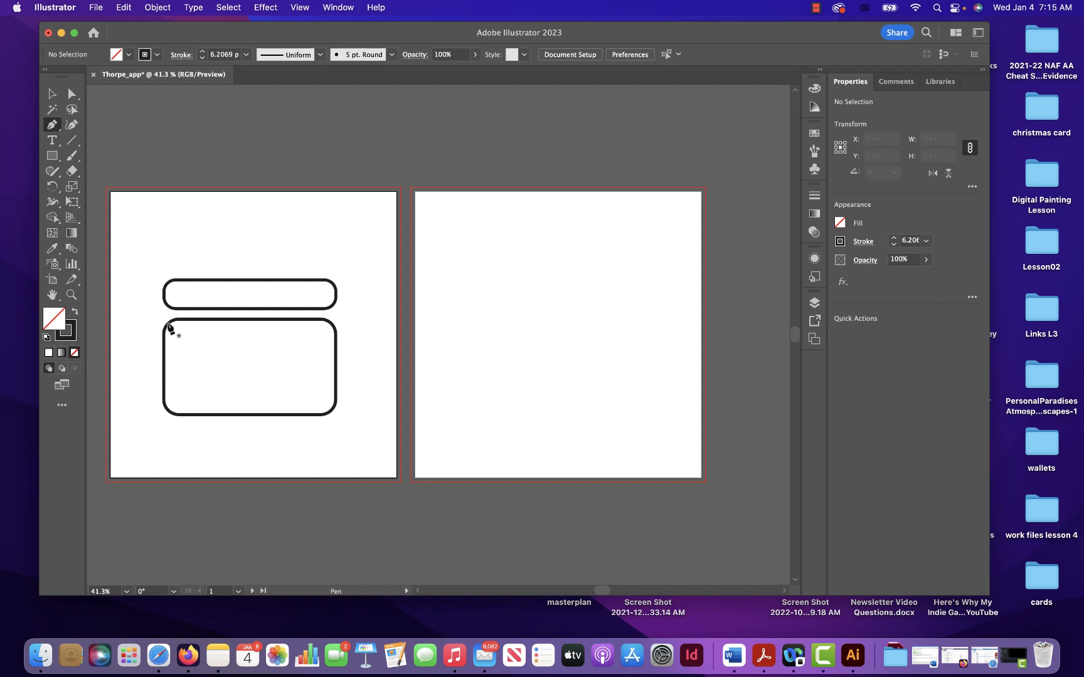
pyautogui.click(167, 324)
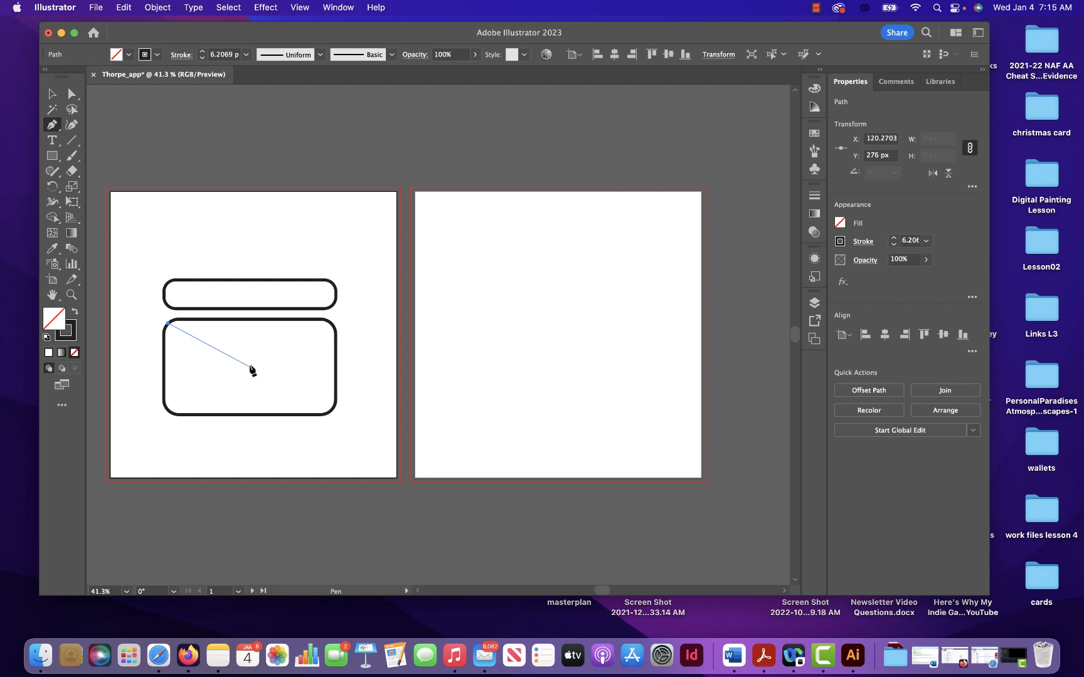
pyautogui.click(250, 367)
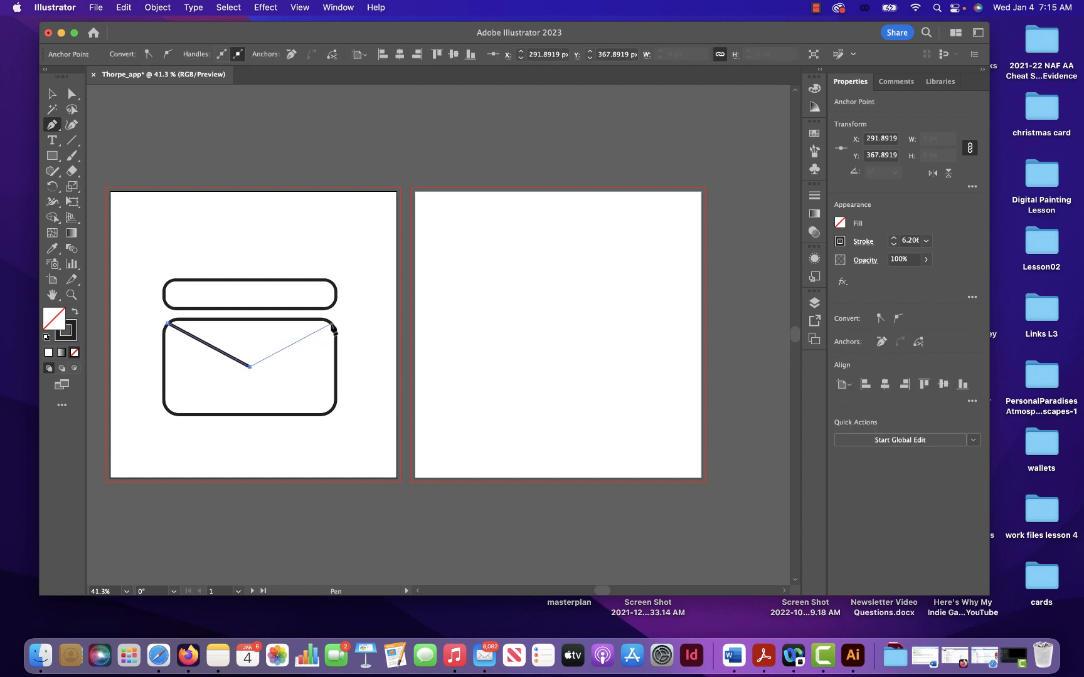
pyautogui.click(332, 323)
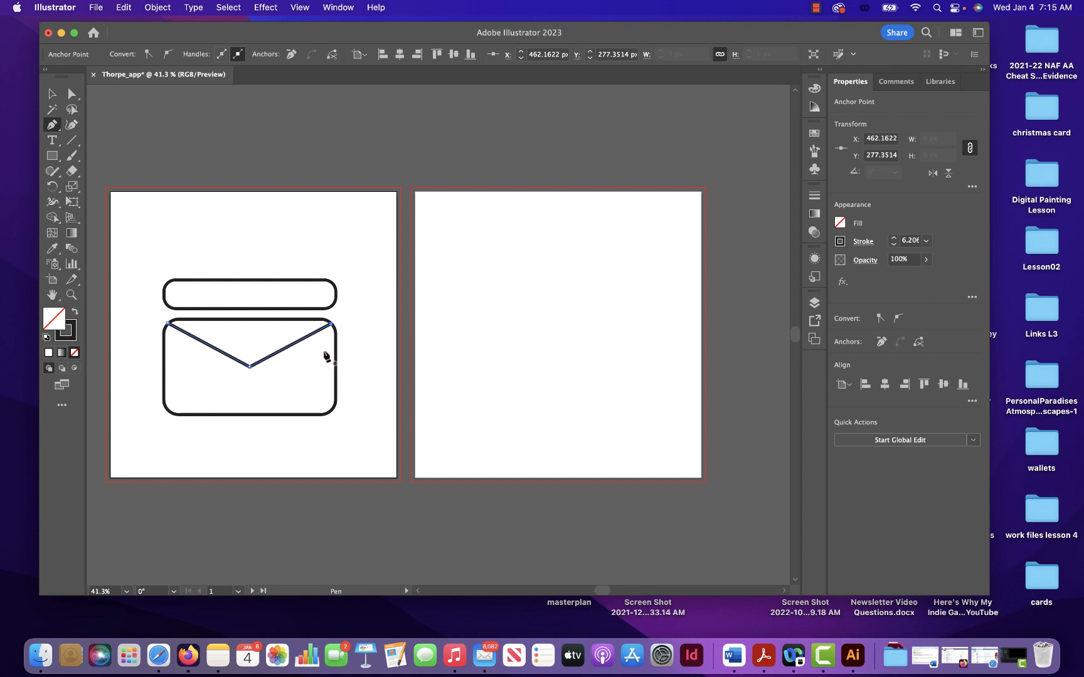
pyautogui.click(816, 7)
pyautogui.click(827, 41)
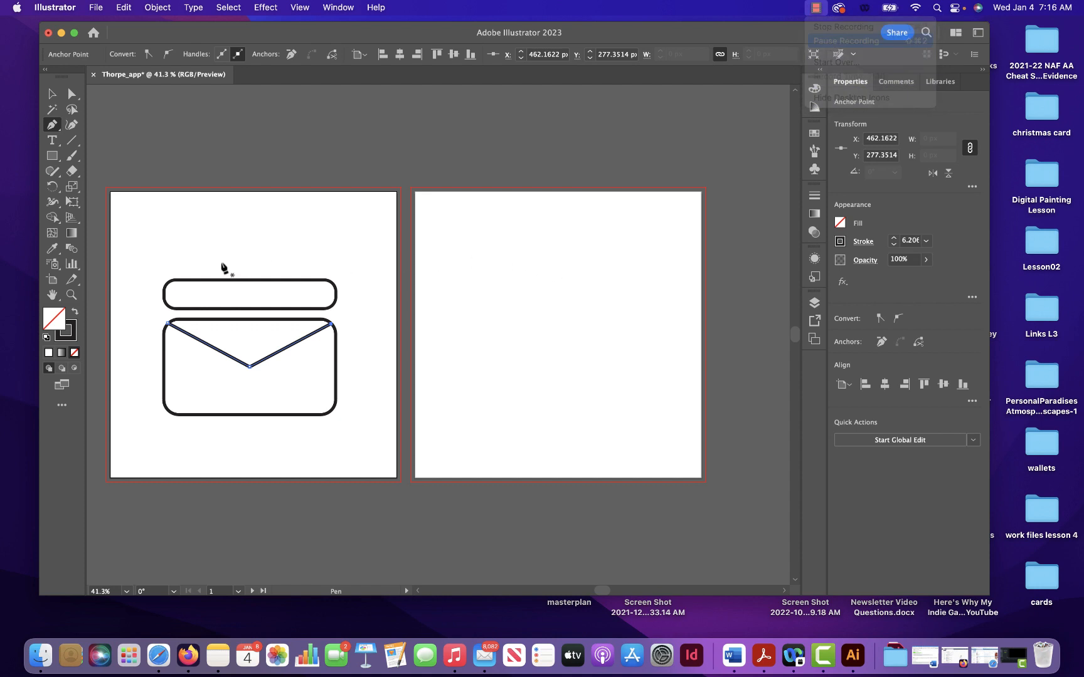
pyautogui.click(53, 95)
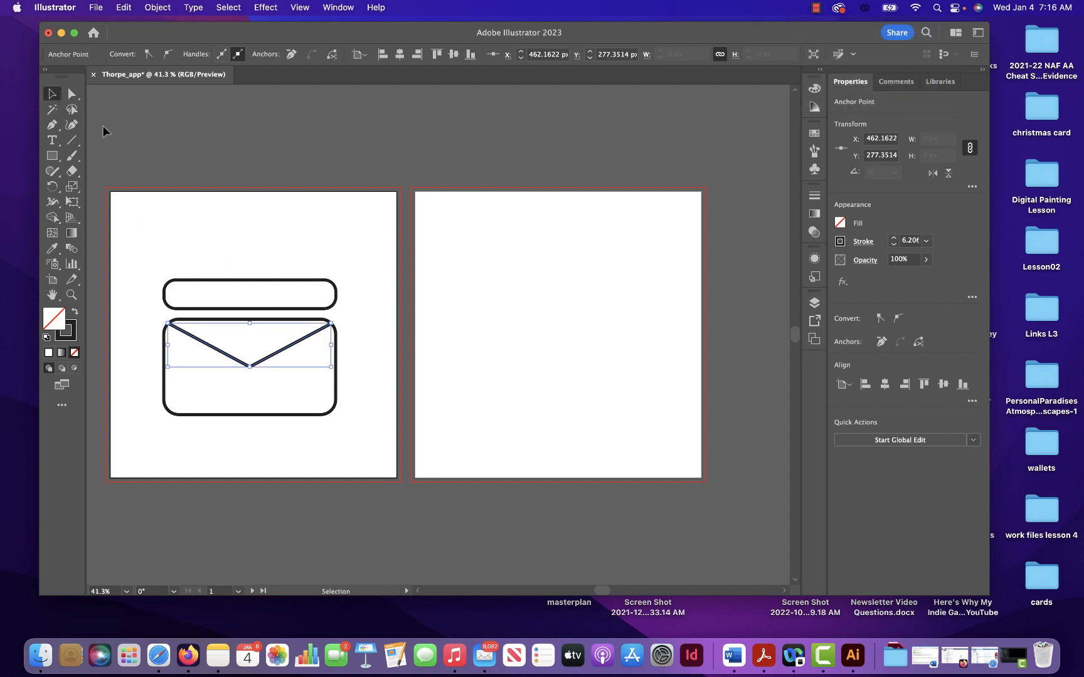
# - Round the lower tip of the V-shaped envelope flap slightly with the Direct Selection tool
pyautogui.click(71, 95)
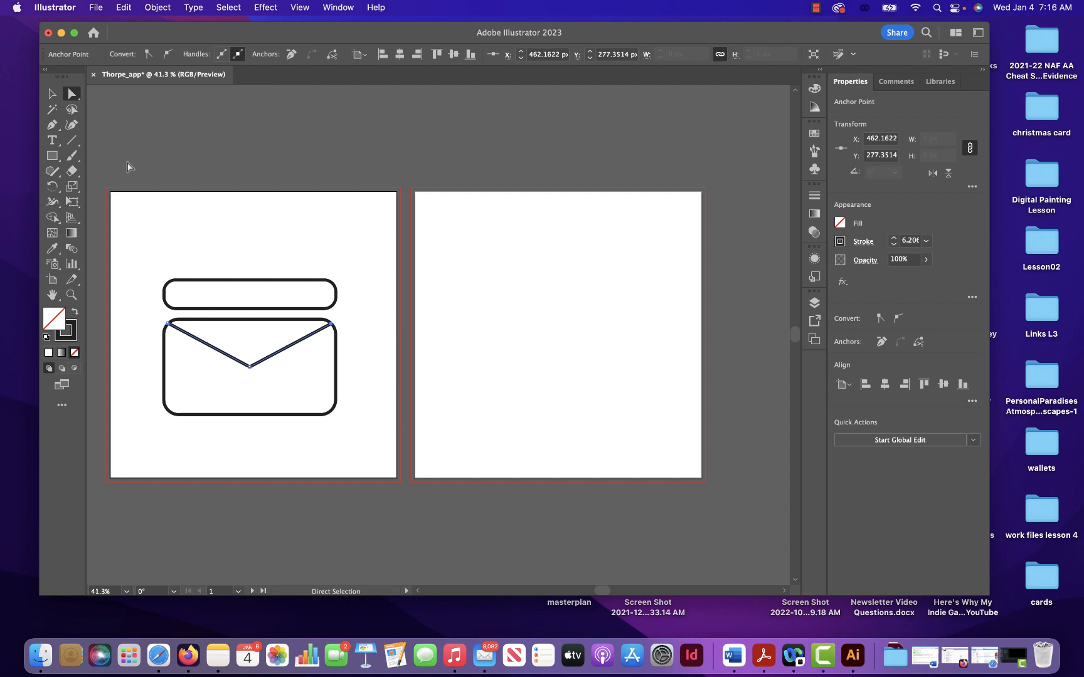
pyautogui.click(53, 94)
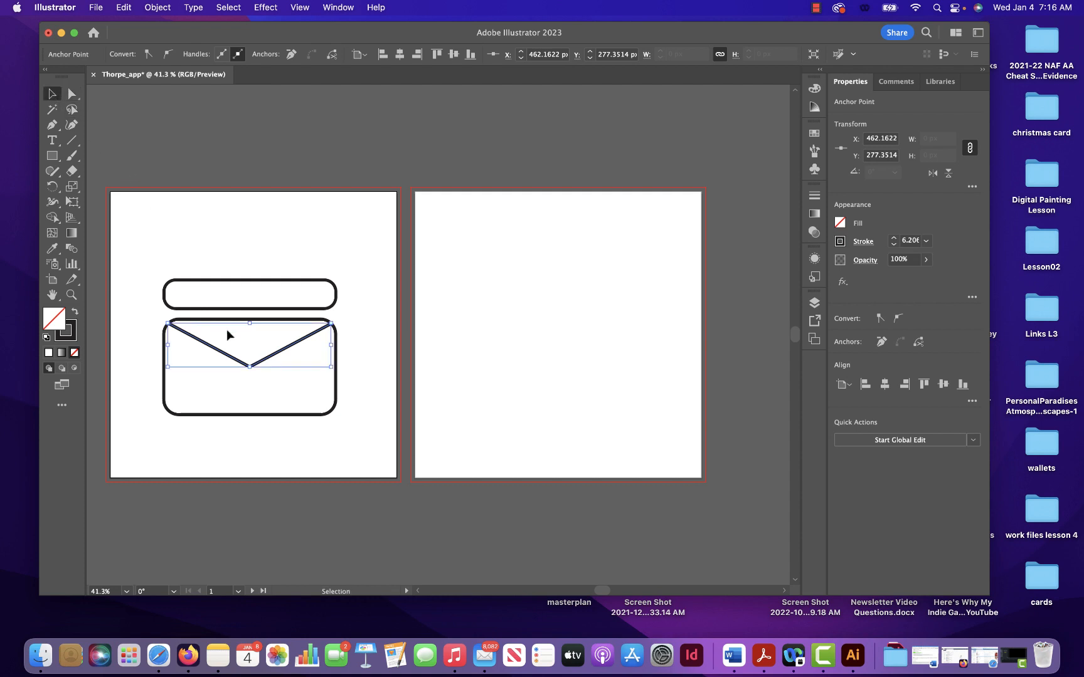
pyautogui.click(254, 364)
pyautogui.click(72, 94)
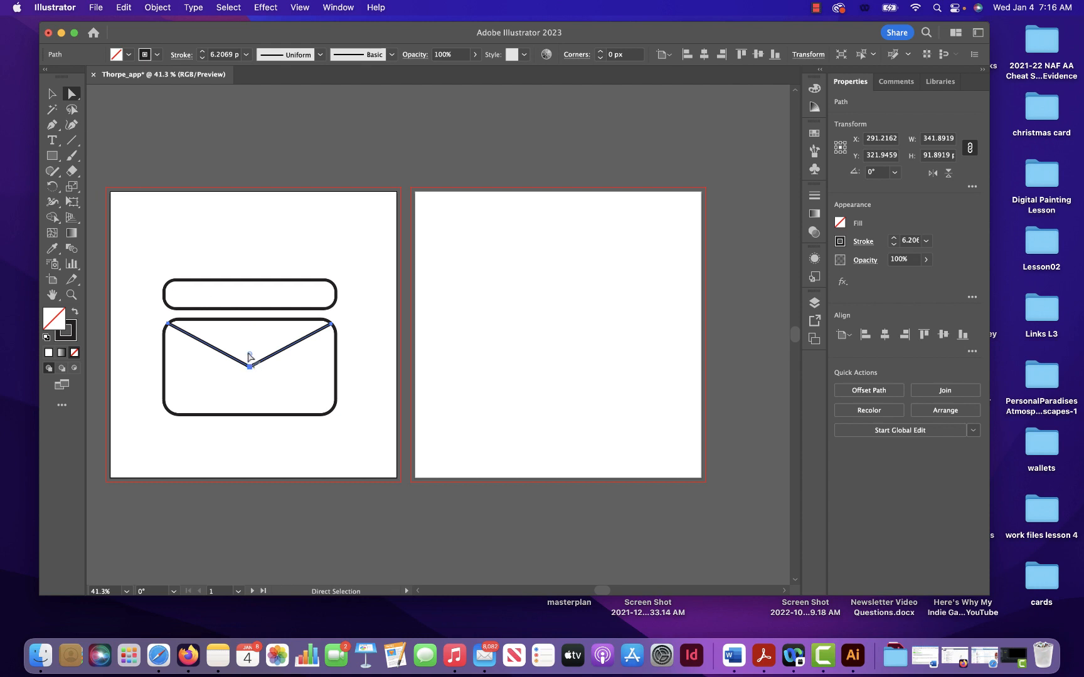
pyautogui.click(70, 97)
pyautogui.click(74, 98)
pyautogui.moveTo(250, 356); pyautogui.dragTo(251, 342)
pyautogui.click(188, 116)
# - Draw a diagonal line, about 116 by 120 px, from the envelope's lower-left corner to the left edge of the flap
pyautogui.click(71, 141)
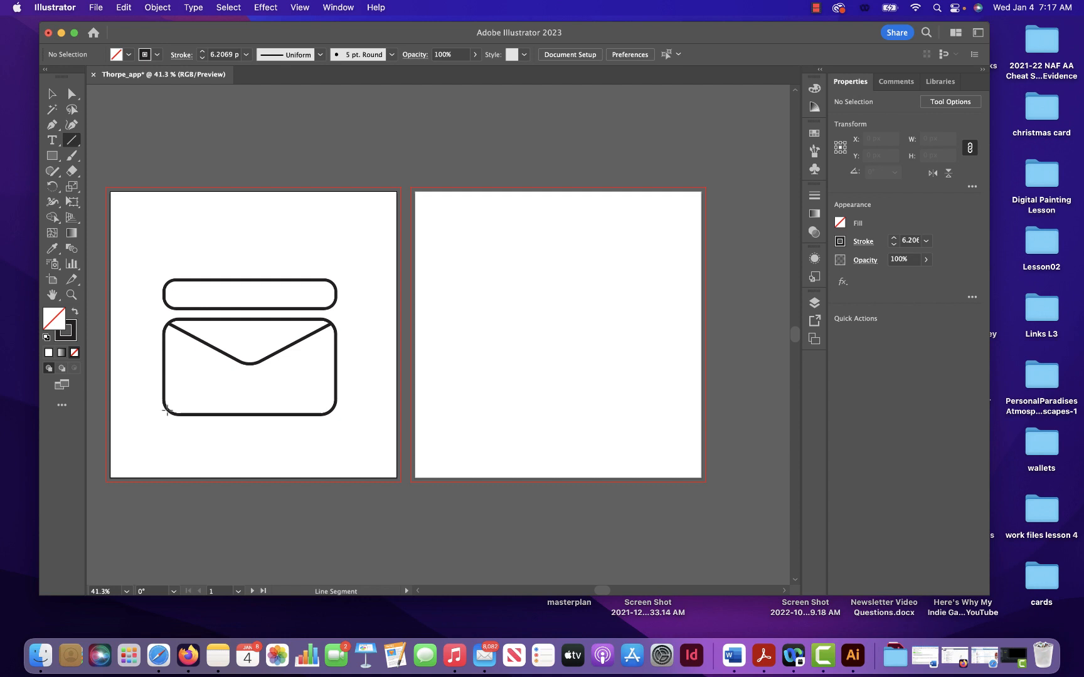
pyautogui.click(167, 411)
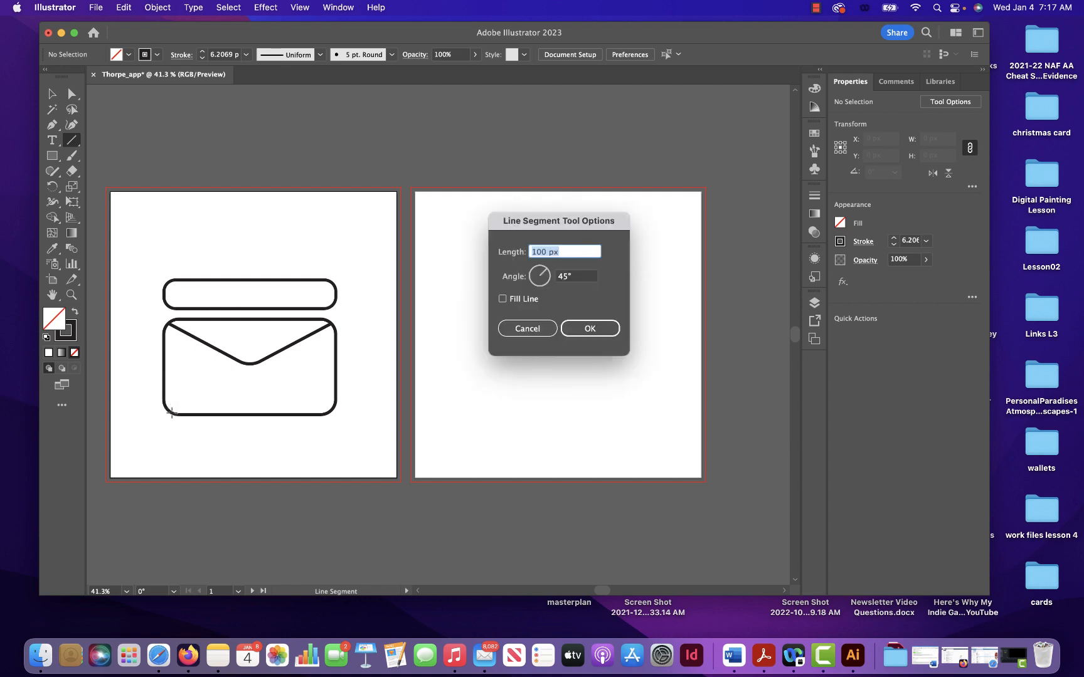
pyautogui.click(526, 328)
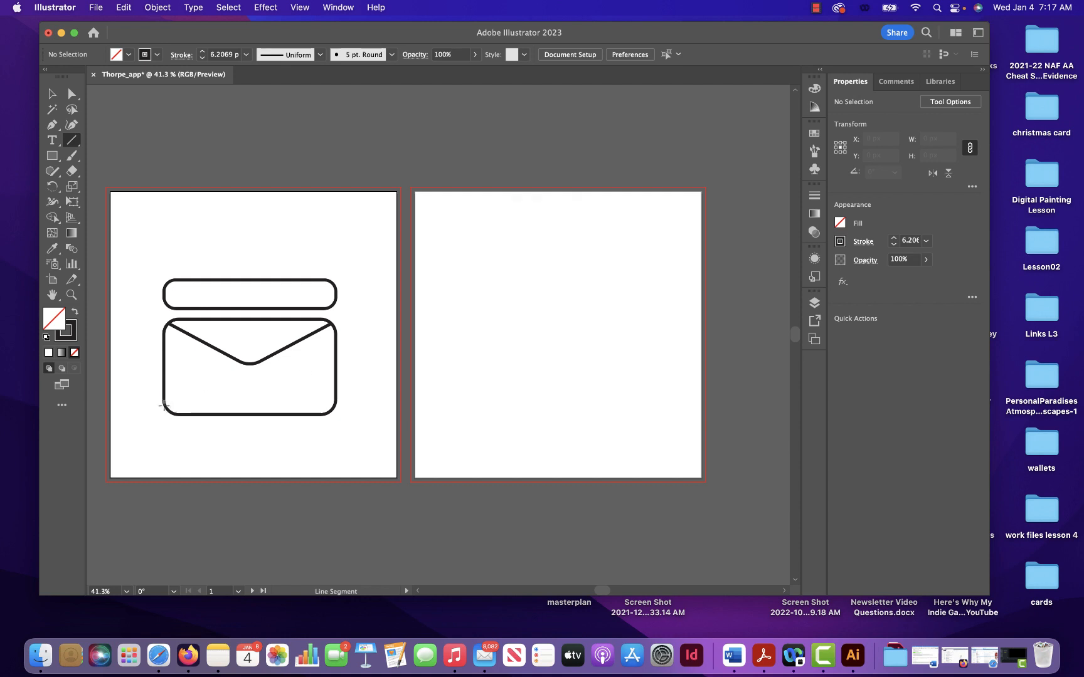
pyautogui.moveTo(167, 411); pyautogui.dragTo(223, 353)
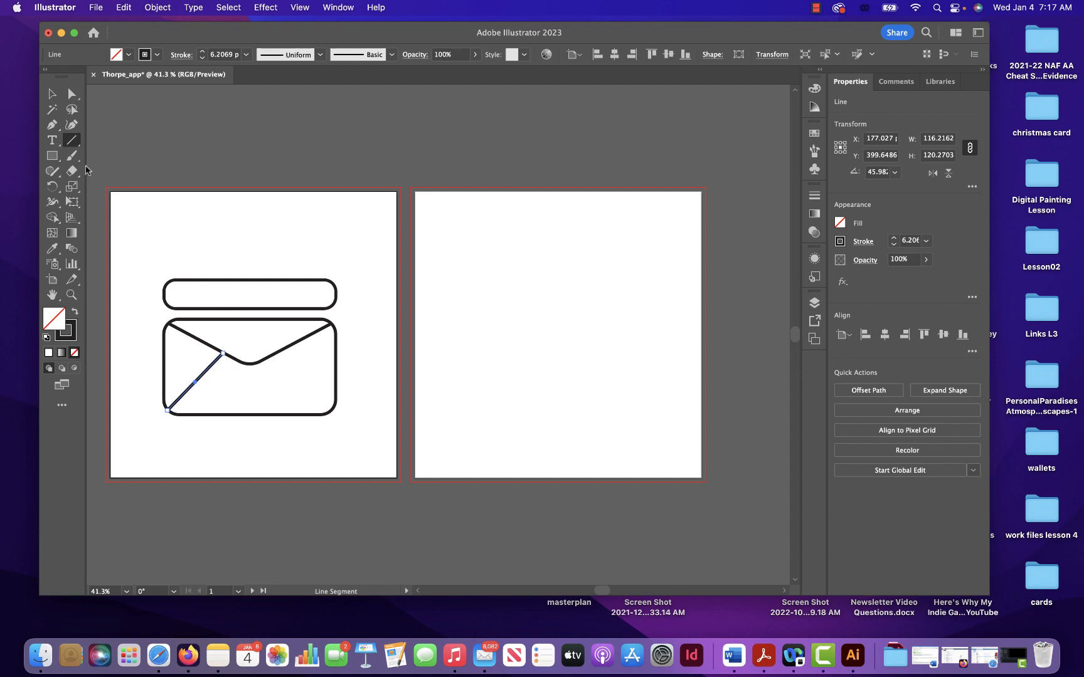
# - Make a copy of the diagonal line reflected across the vertical axis and place it between the flap's right edge and the envelope's lower-right corner
pyautogui.click(53, 94)
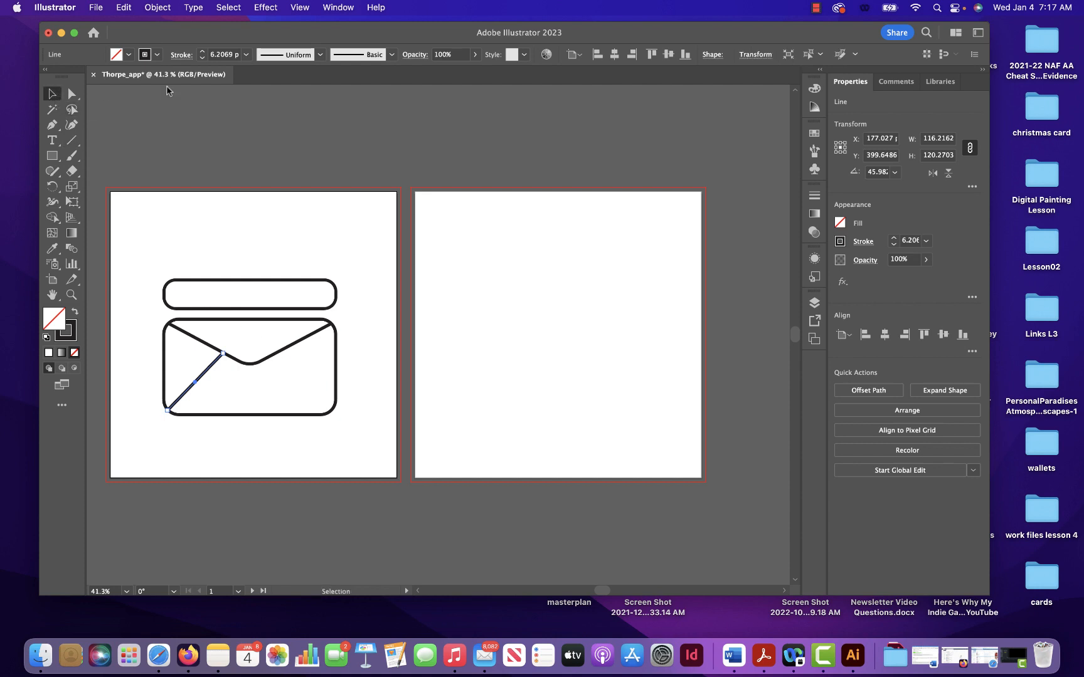
pyautogui.click(168, 8)
pyautogui.moveTo(173, 28)
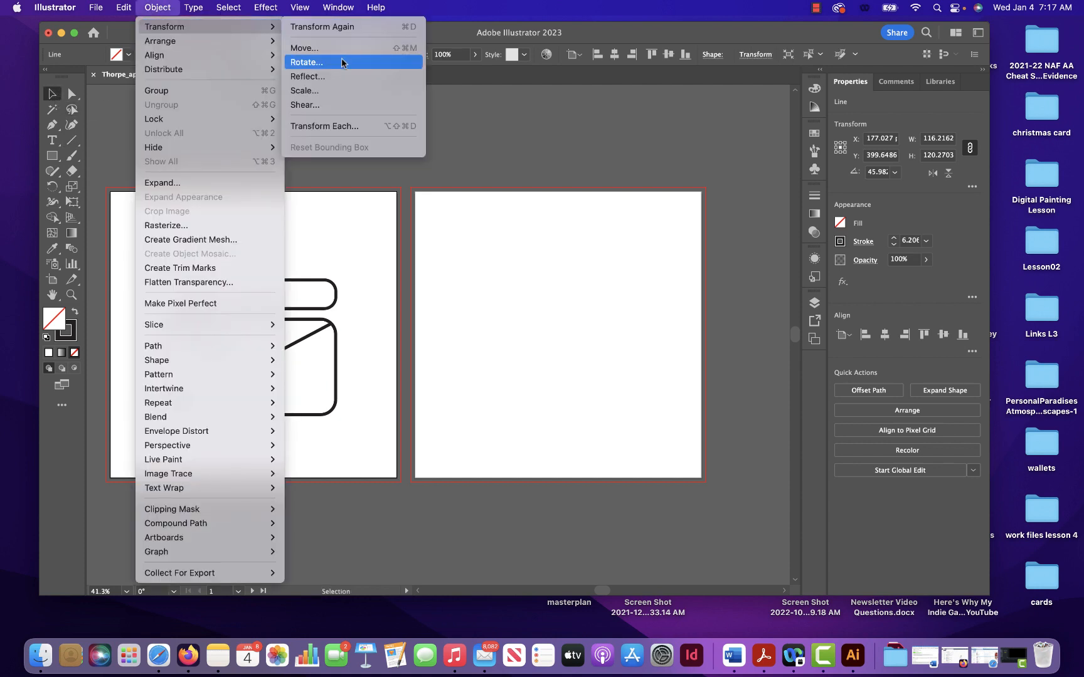
pyautogui.click(332, 75)
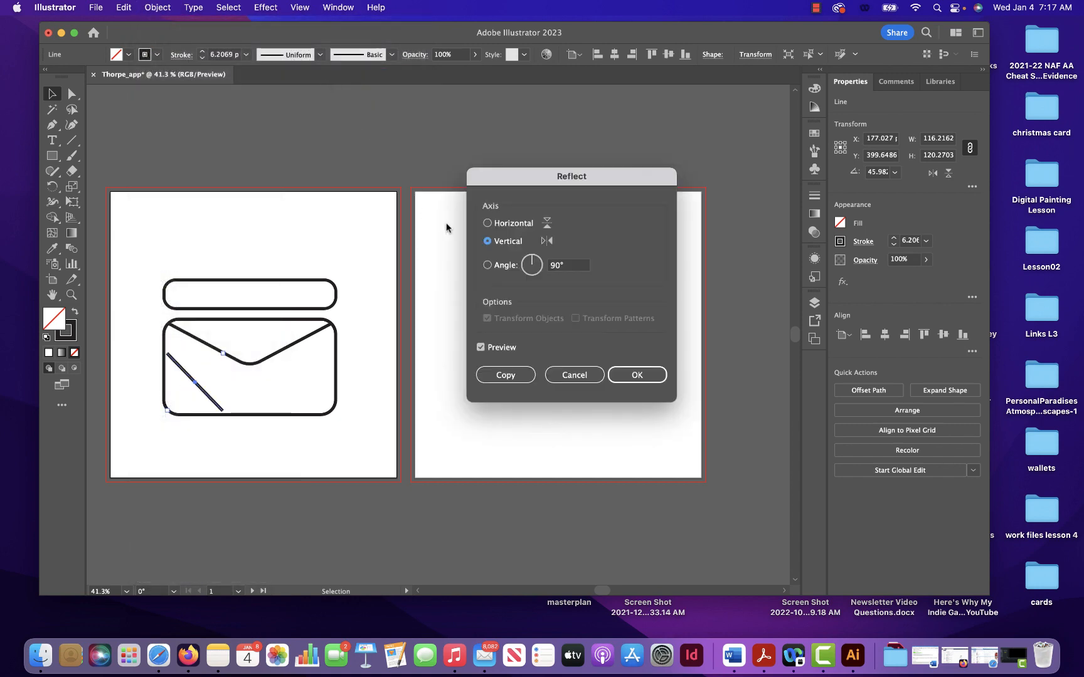
pyautogui.click(519, 372)
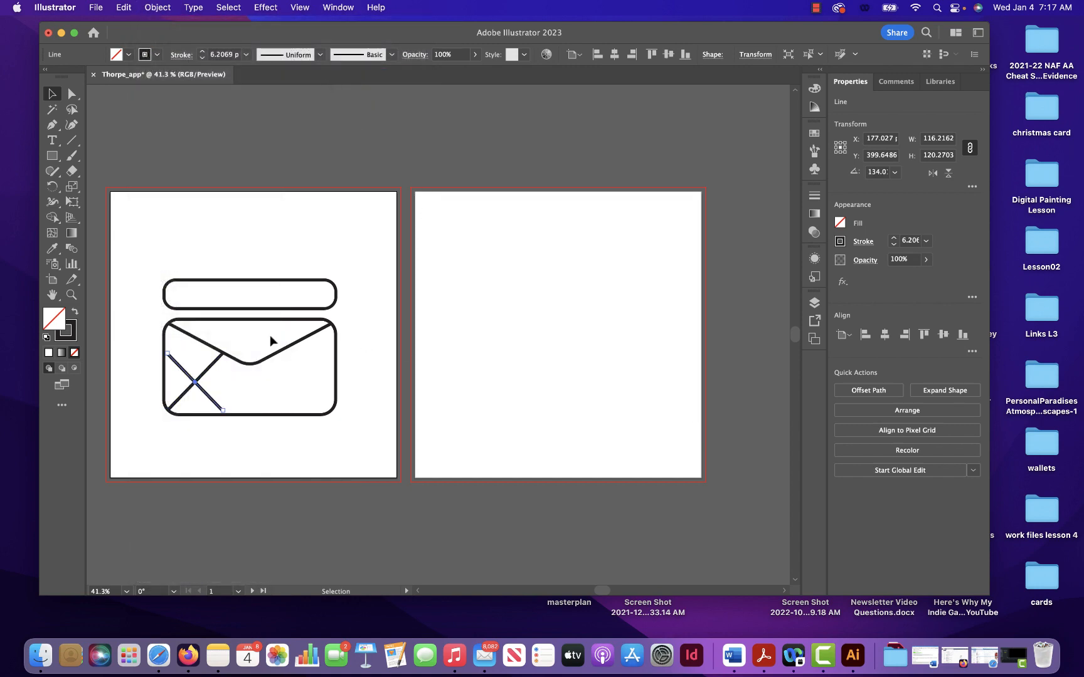
pyautogui.moveTo(207, 391); pyautogui.dragTo(312, 395)
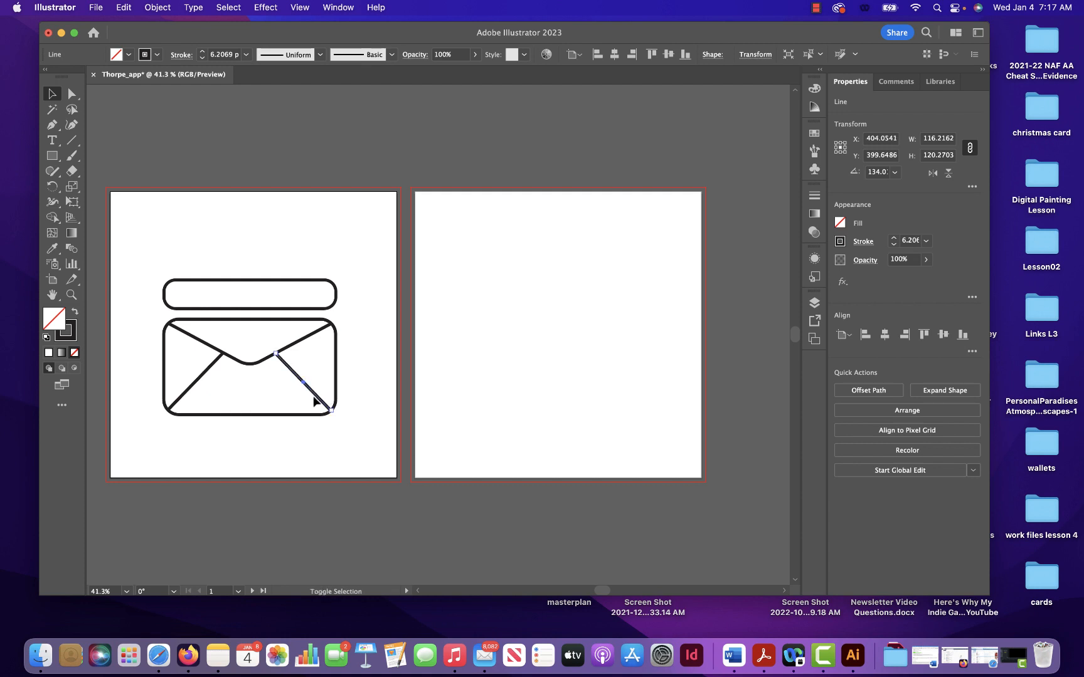
pyautogui.click(379, 143)
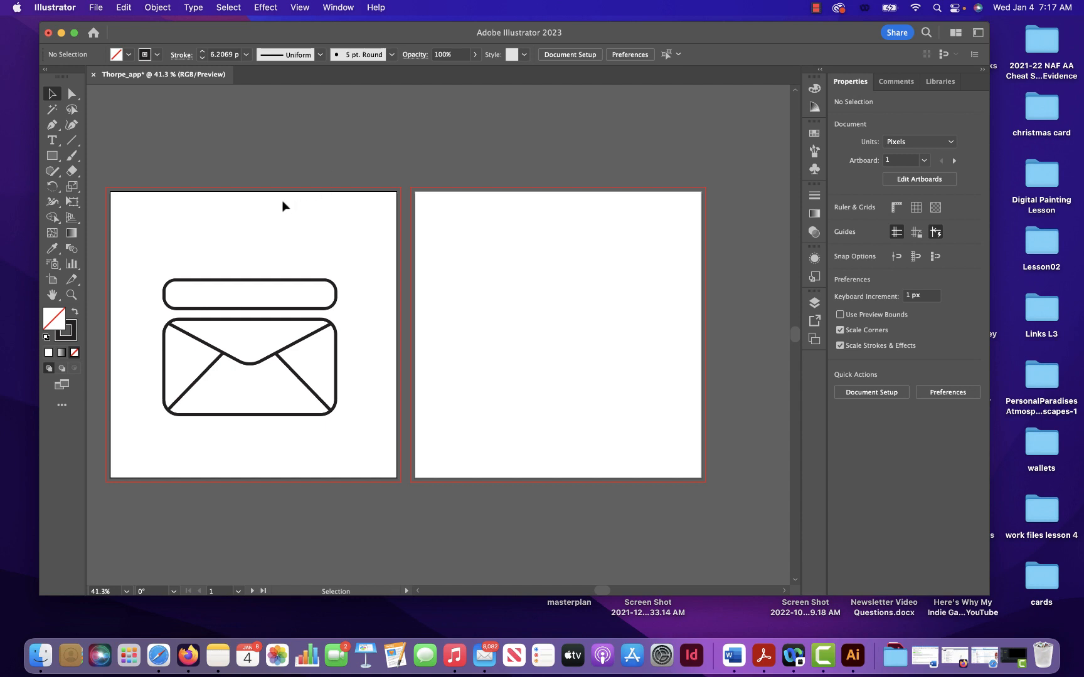
pyautogui.click(817, 9)
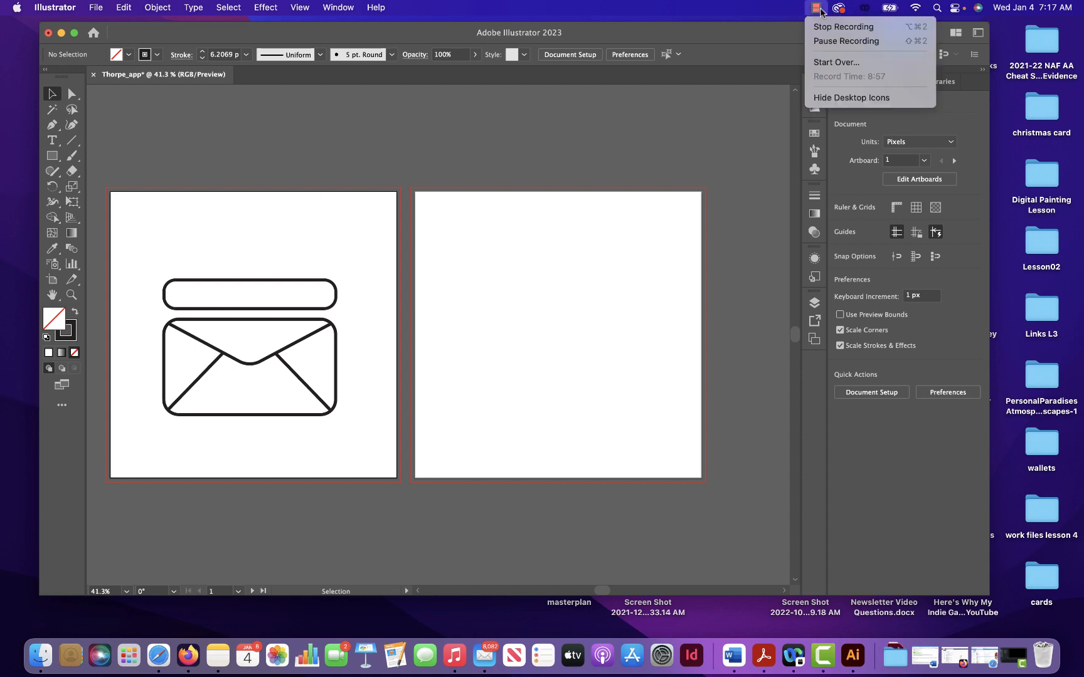
pyautogui.click(823, 41)
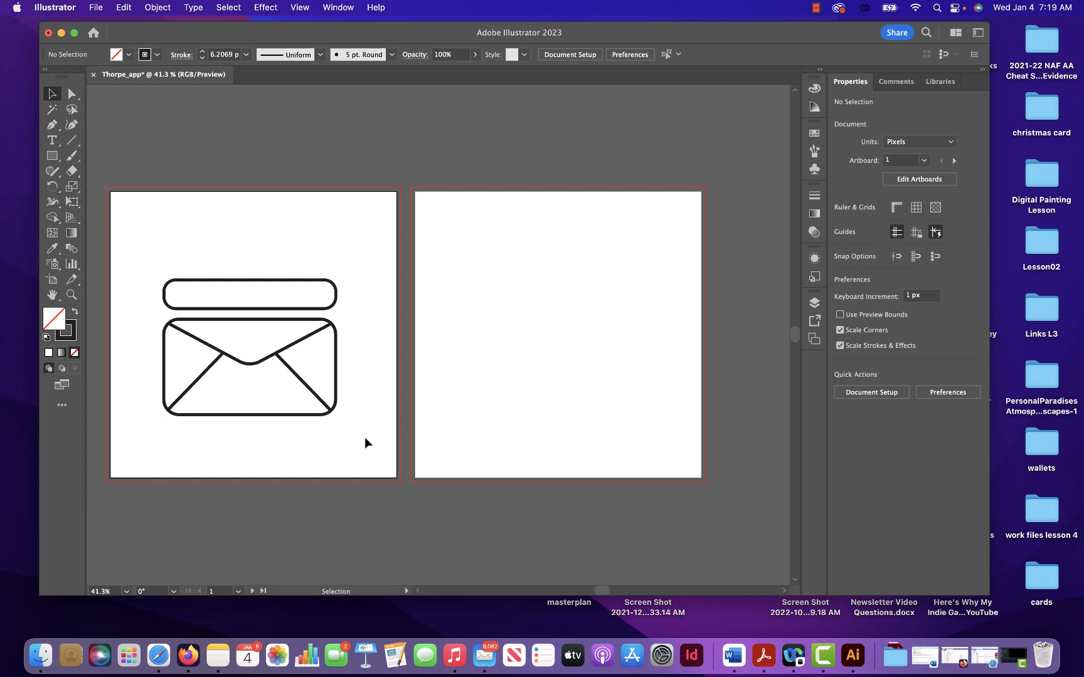
# - Group the larger rounded rectangle, the flap and the two diagonal lines into one envelope object
pyautogui.moveTo(363, 437); pyautogui.dragTo(145, 314)
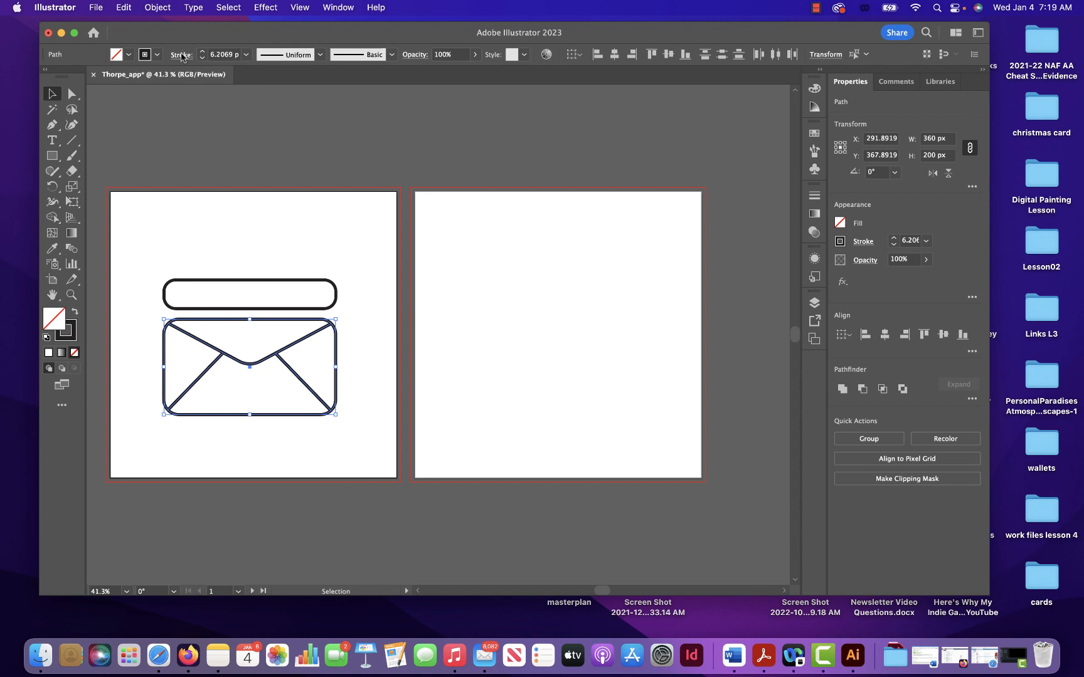
pyautogui.click(165, 7)
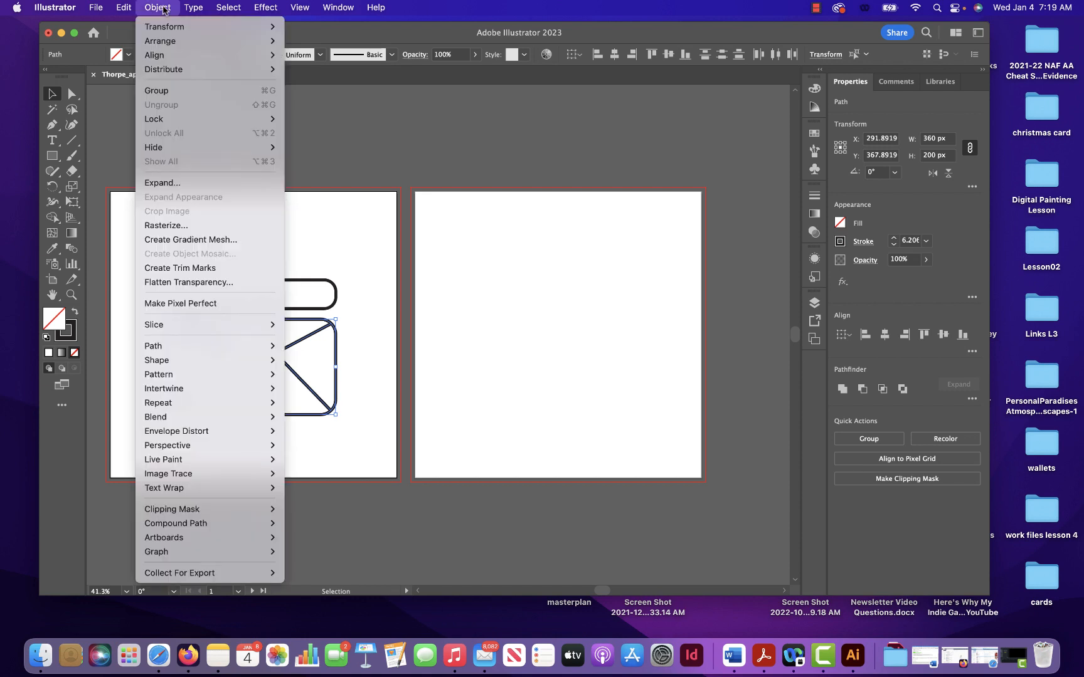
pyautogui.click(178, 90)
pyautogui.press('a')
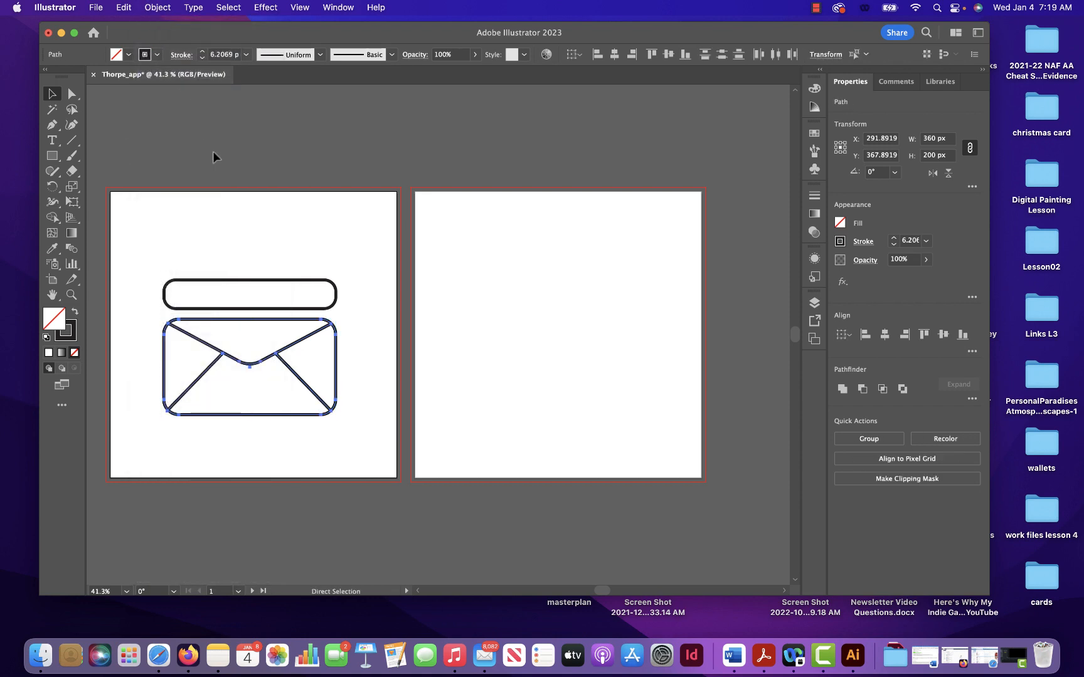
pyautogui.rightClick(273, 332)
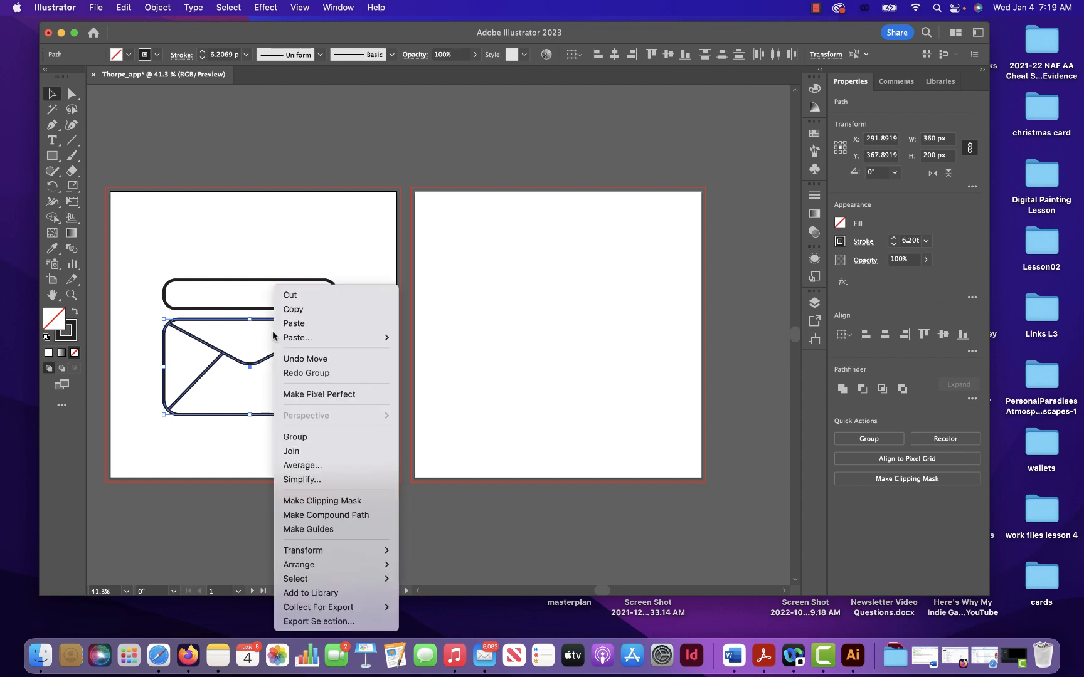
pyautogui.click(295, 437)
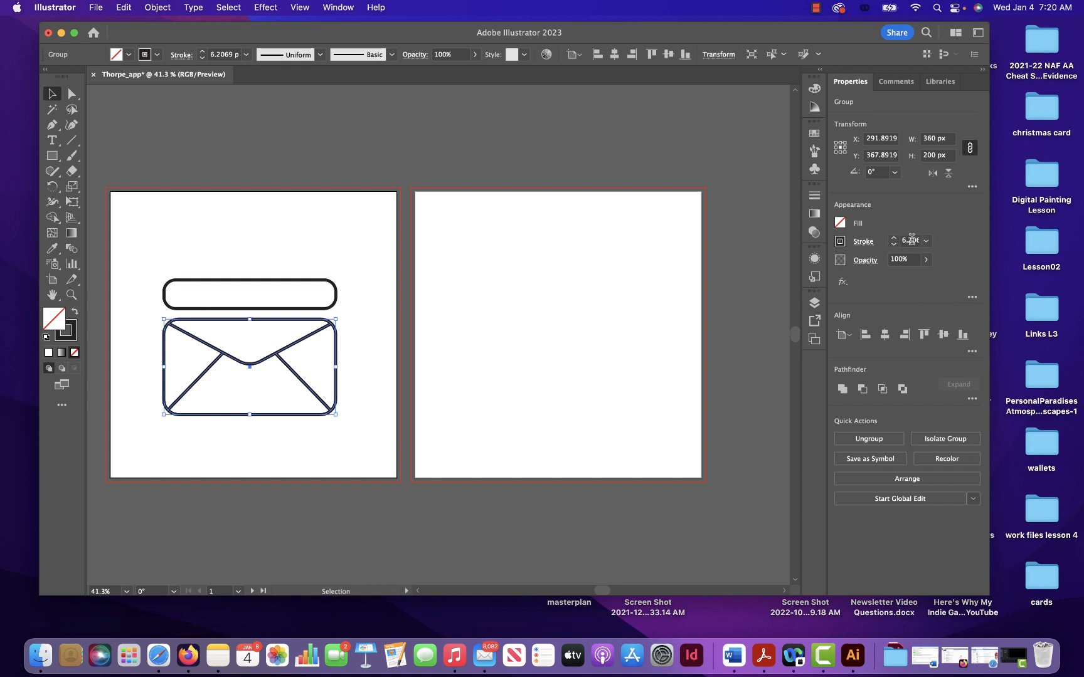
# - Set the stroke weight of the envelope group to 14 pt
pyautogui.click(346, 10)
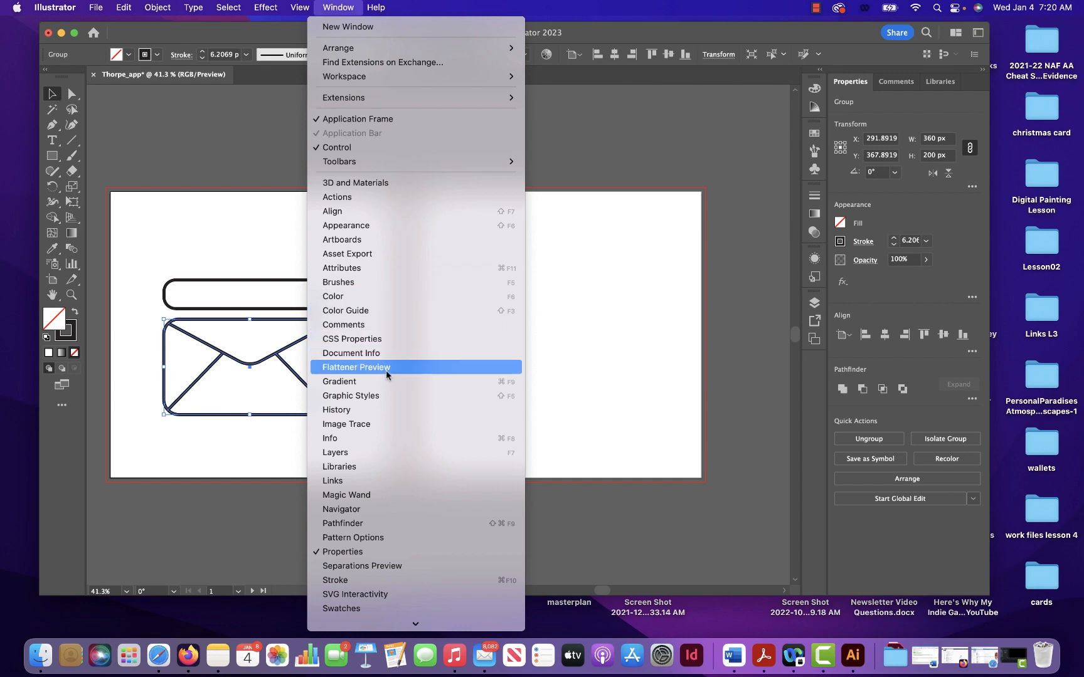
pyautogui.click(366, 581)
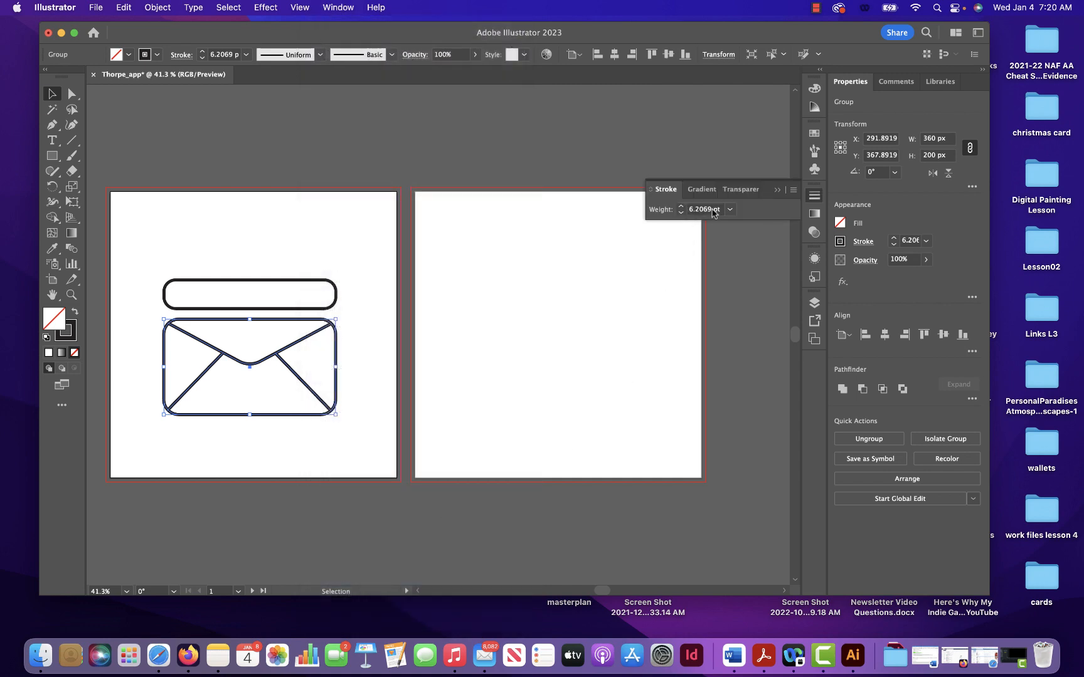
pyautogui.moveTo(712, 211); pyautogui.dragTo(660, 203)
pyautogui.write('14')
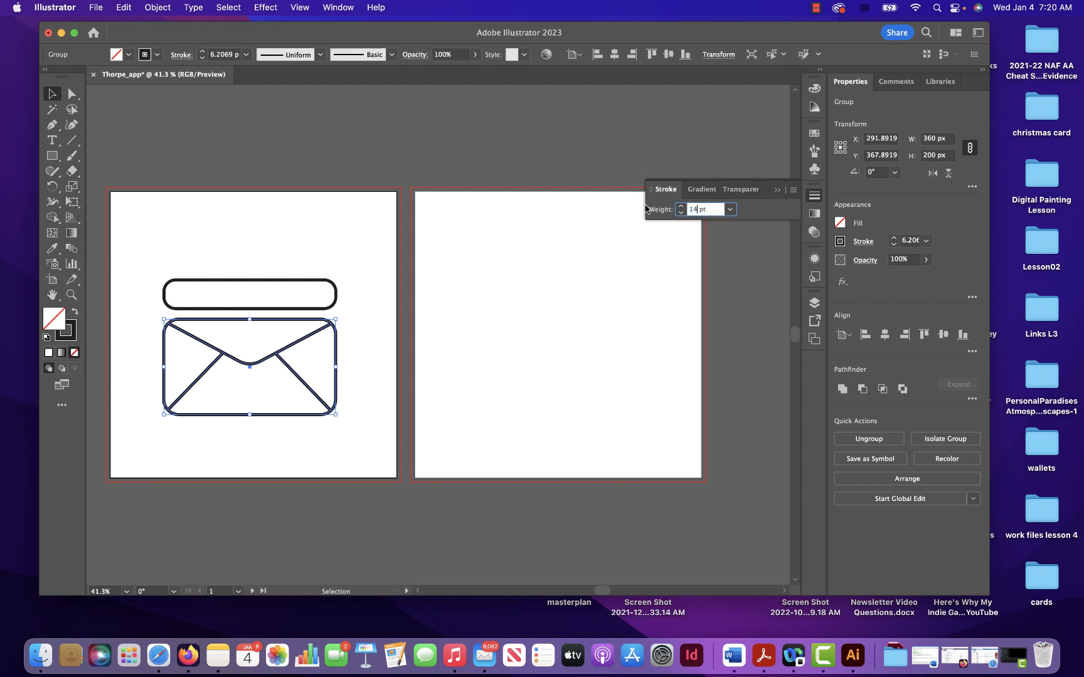
pyautogui.press('Return')
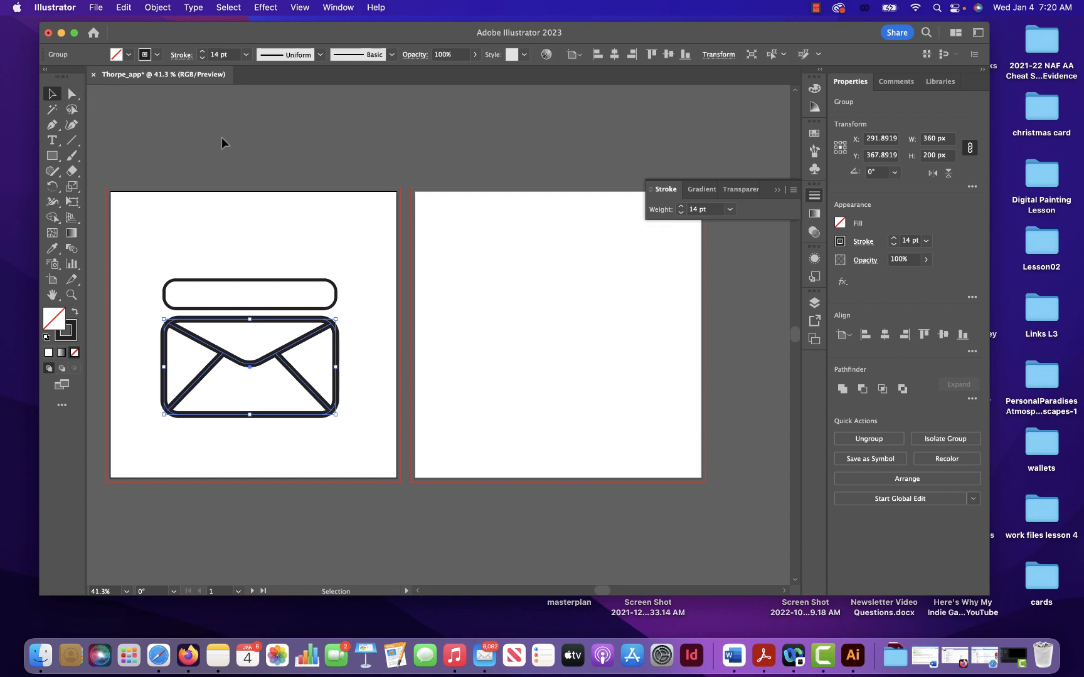
pyautogui.click(815, 7)
pyautogui.click(846, 41)
# - Set the stroke weight of the thin rounded rectangle above the envelope to 14 pt
pyautogui.moveTo(355, 265); pyautogui.dragTo(164, 307)
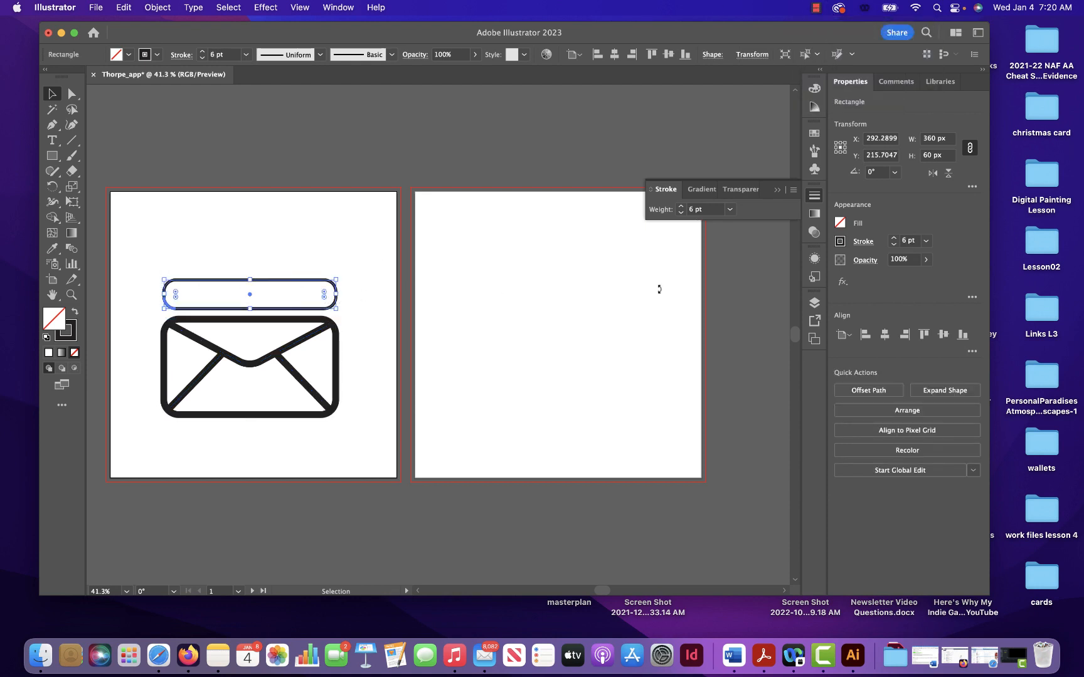
pyautogui.click(908, 241)
pyautogui.write('14')
pyautogui.press('Return')
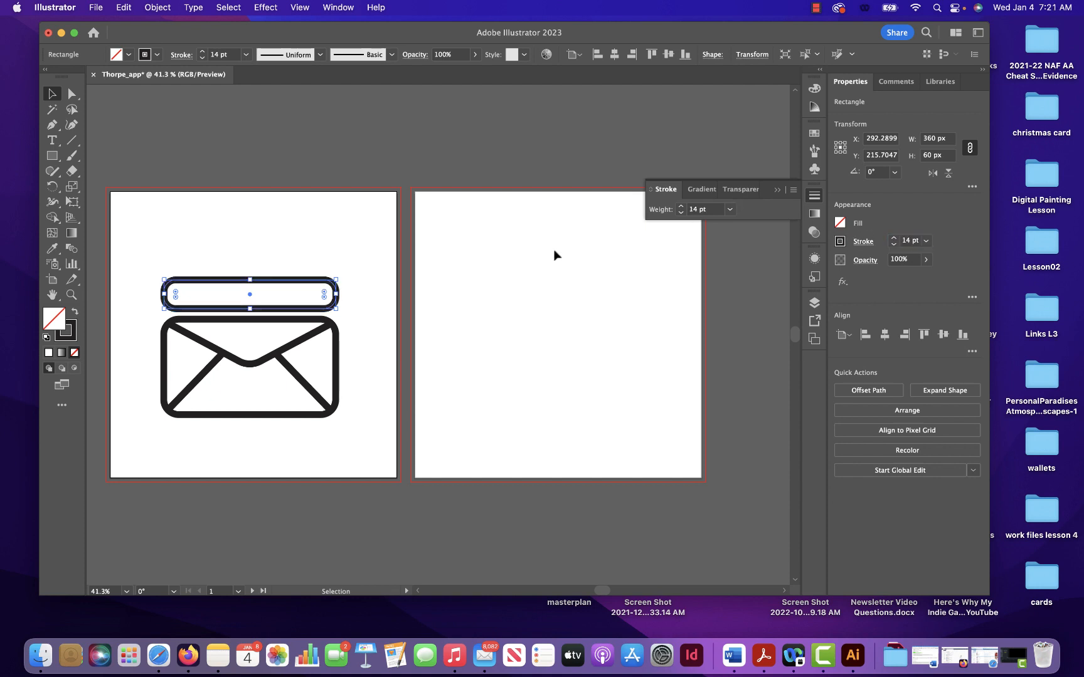
# - Nudge the thin rounded rectangle straight up to about Y 202 px to widen its gap above the envelope
pyautogui.click(327, 267)
pyautogui.click(323, 281)
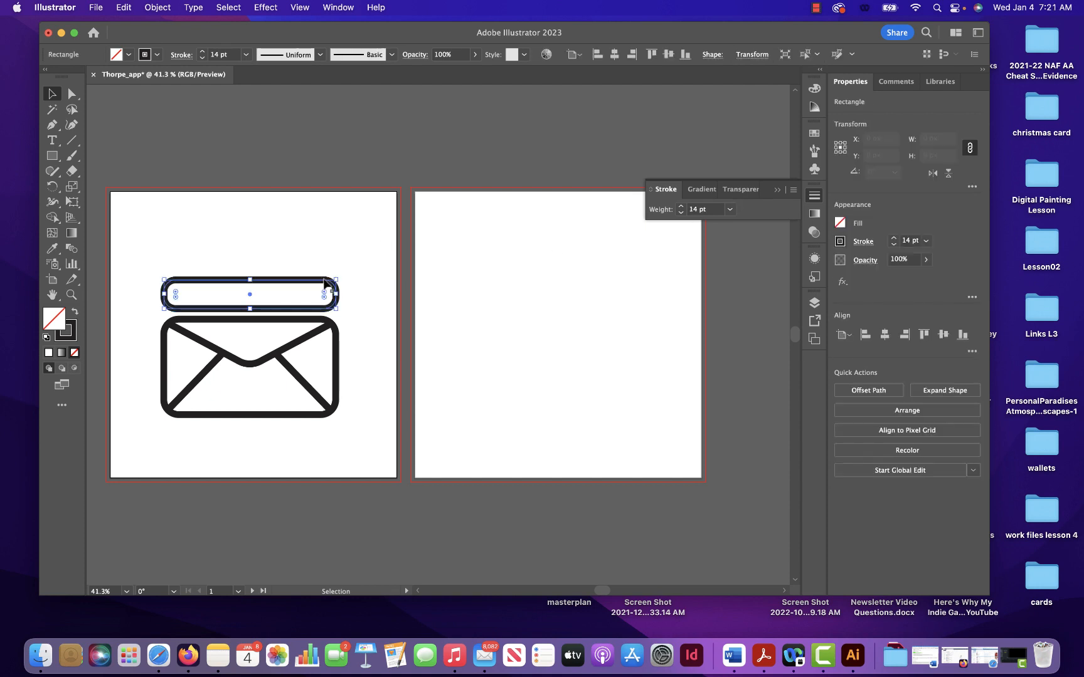
pyautogui.press('Up')
pyautogui.press('Up')
pyautogui.press('Up')
pyautogui.press('Up')
pyautogui.press('Up')
pyautogui.press('Up')
pyautogui.press('Up')
pyautogui.press('Up')
pyautogui.press('Up')
pyautogui.press('Up')
pyautogui.press('Up')
pyautogui.press('Up')
pyautogui.press('Up')
pyautogui.press('Up')
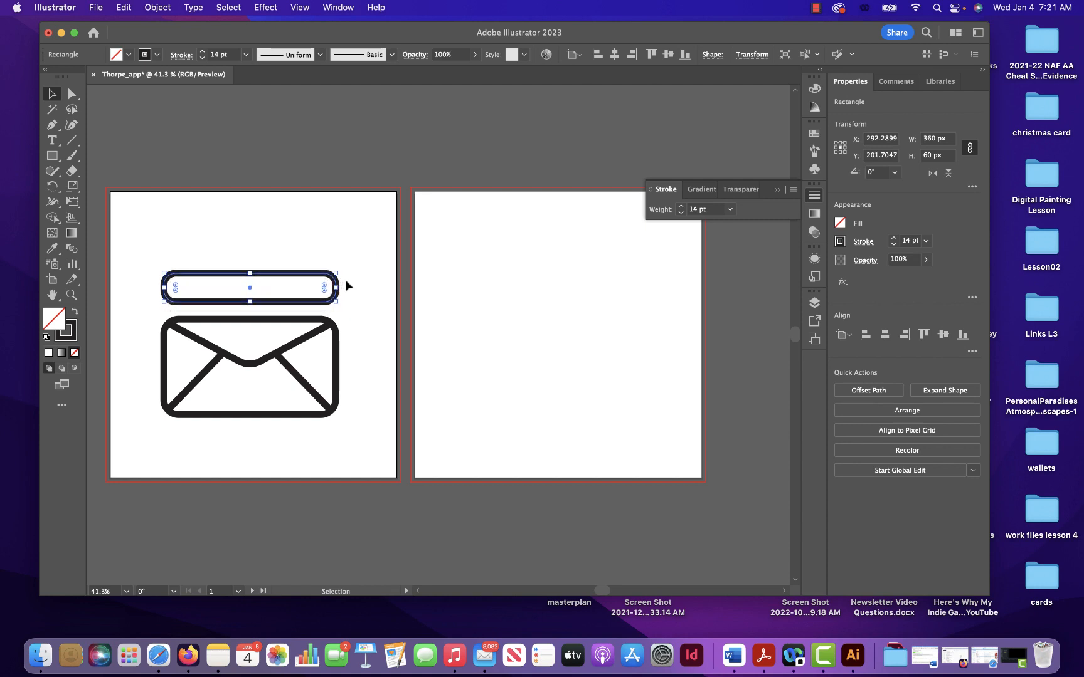
pyautogui.click(347, 278)
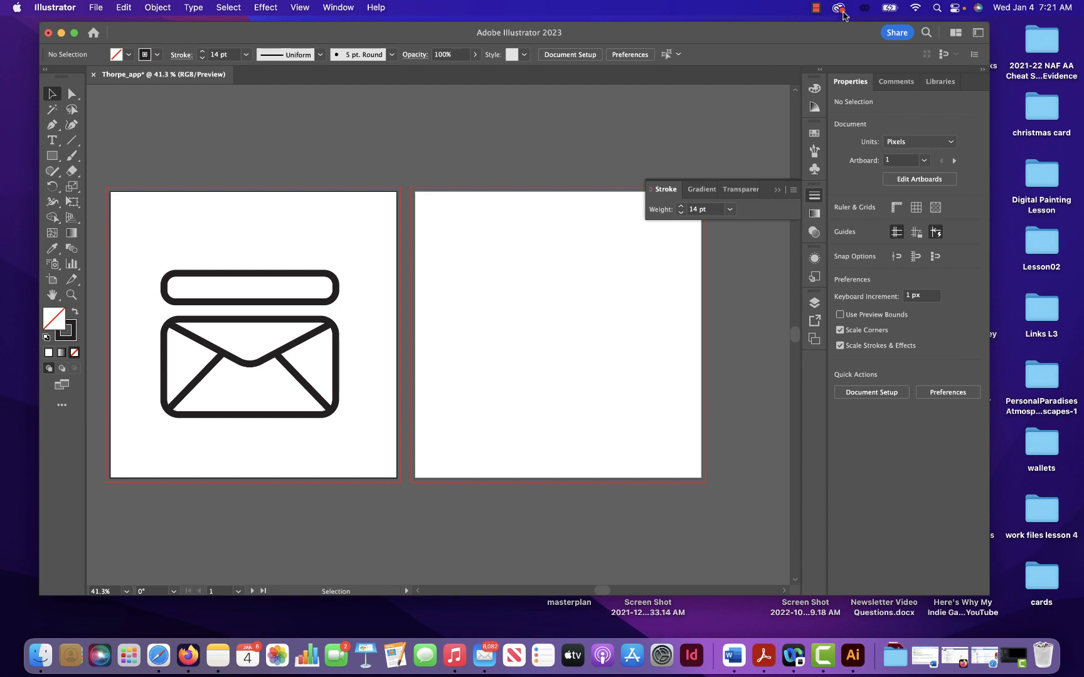
pyautogui.click(814, 7)
pyautogui.click(843, 26)
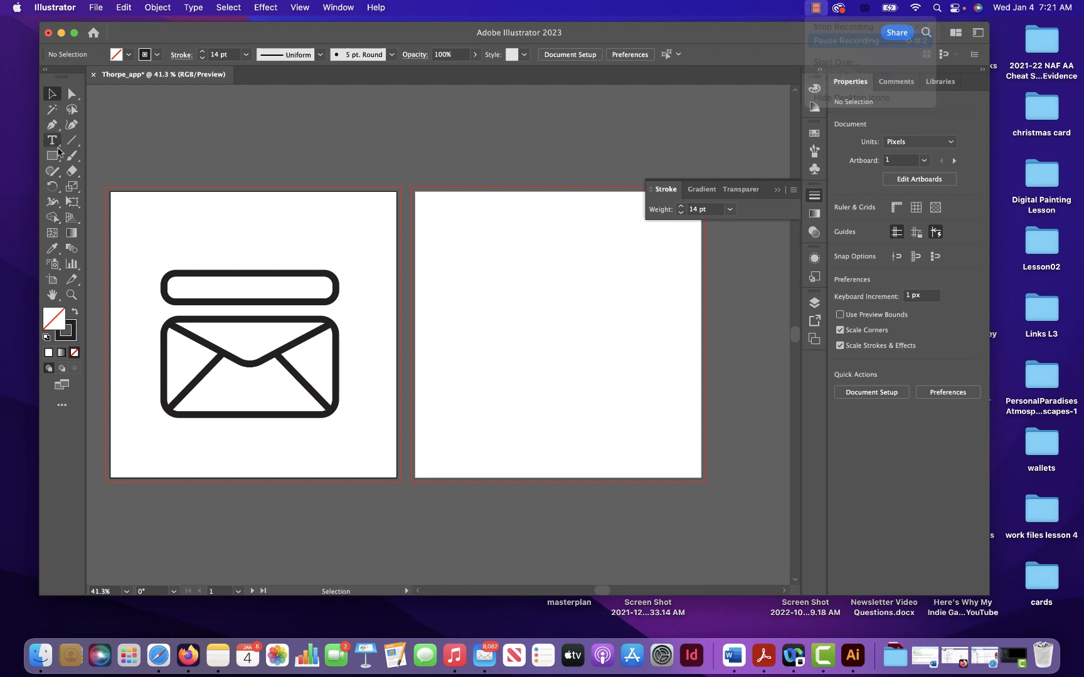
# - Draw an unfilled frame rectangle about 449 by 418 px around the thin rounded rectangle and the envelope
pyautogui.click(54, 157)
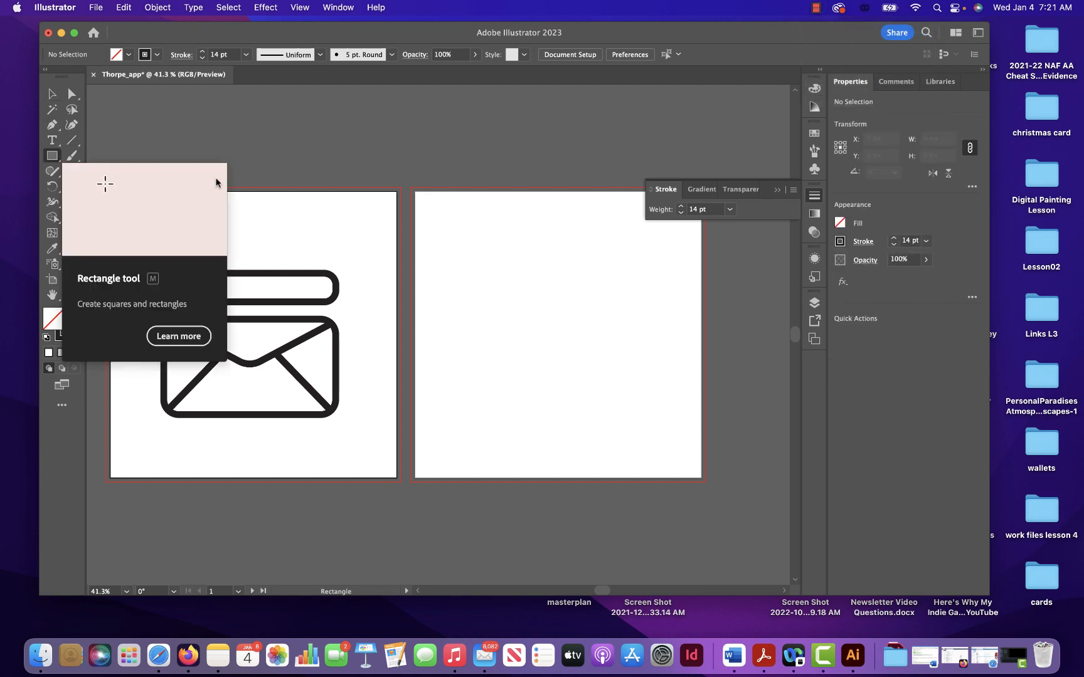
pyautogui.moveTo(139, 245); pyautogui.dragTo(357, 448)
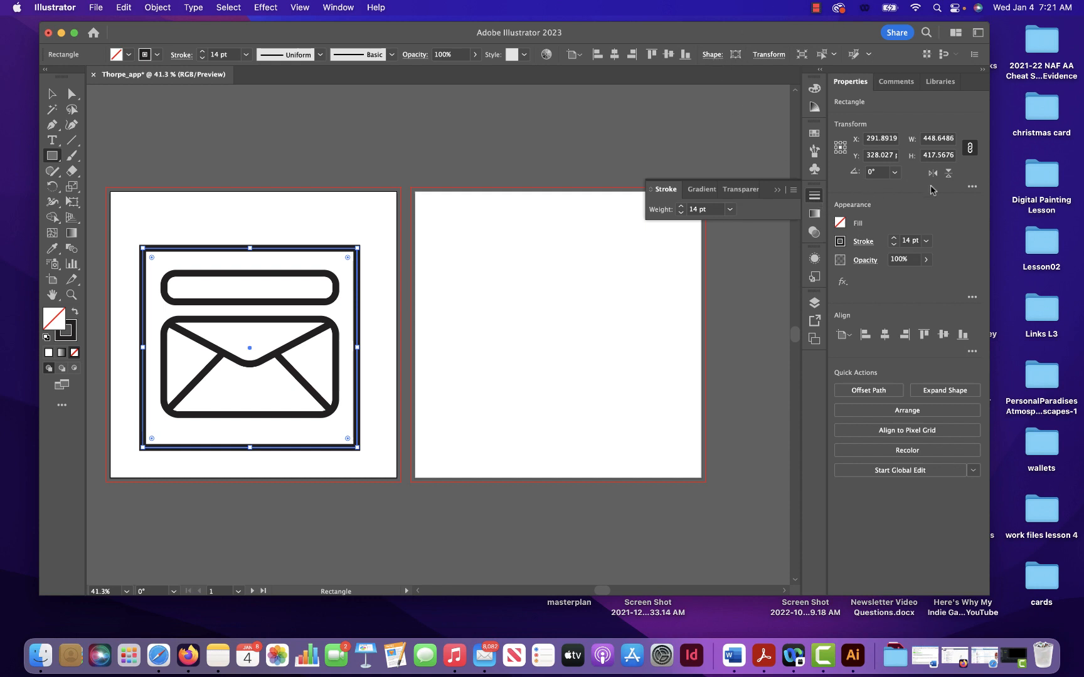
pyautogui.click(712, 55)
pyautogui.click(714, 57)
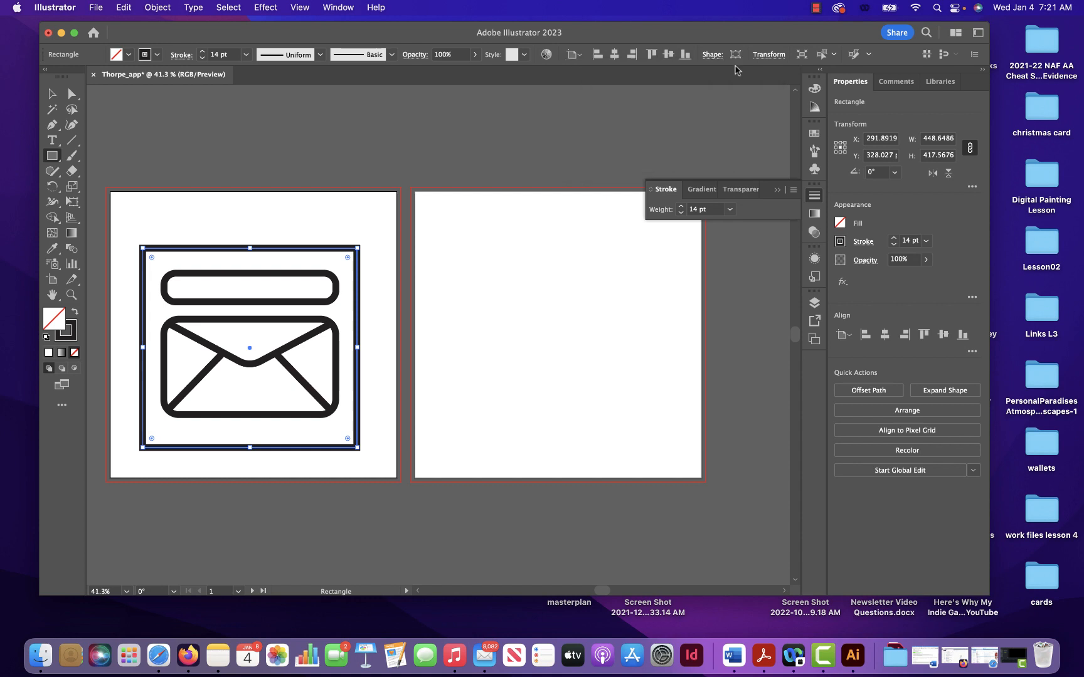
# - Set the frame rectangle's width and height to 500 px each, with the proportions unlinked
pyautogui.click(936, 141)
pyautogui.doubleClick(936, 141)
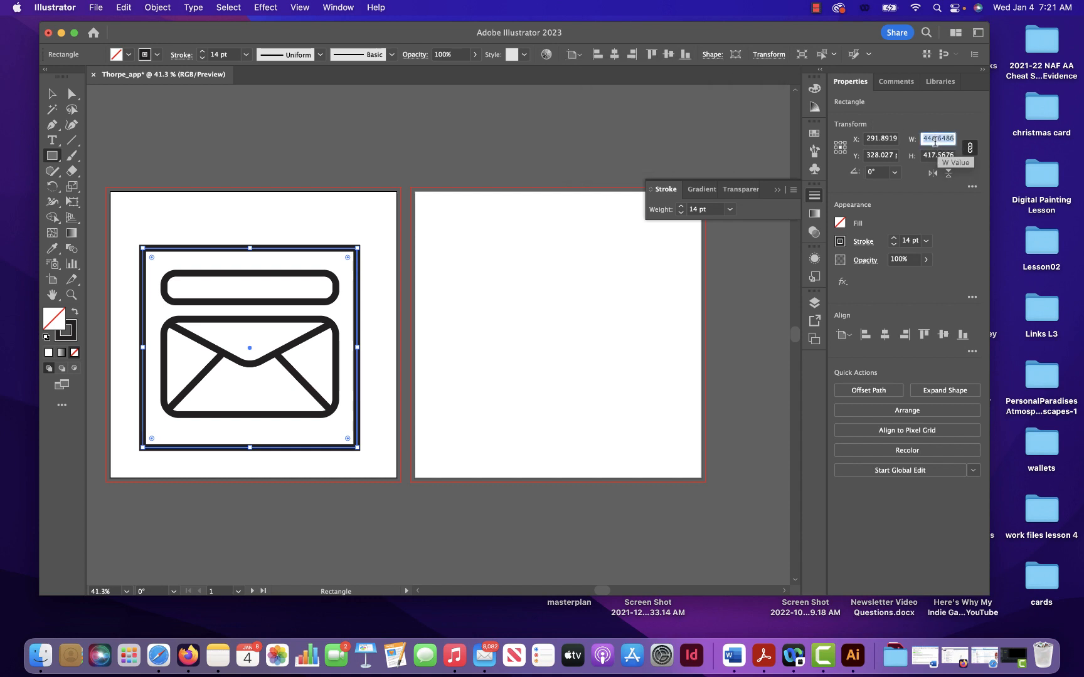
pyautogui.write('500')
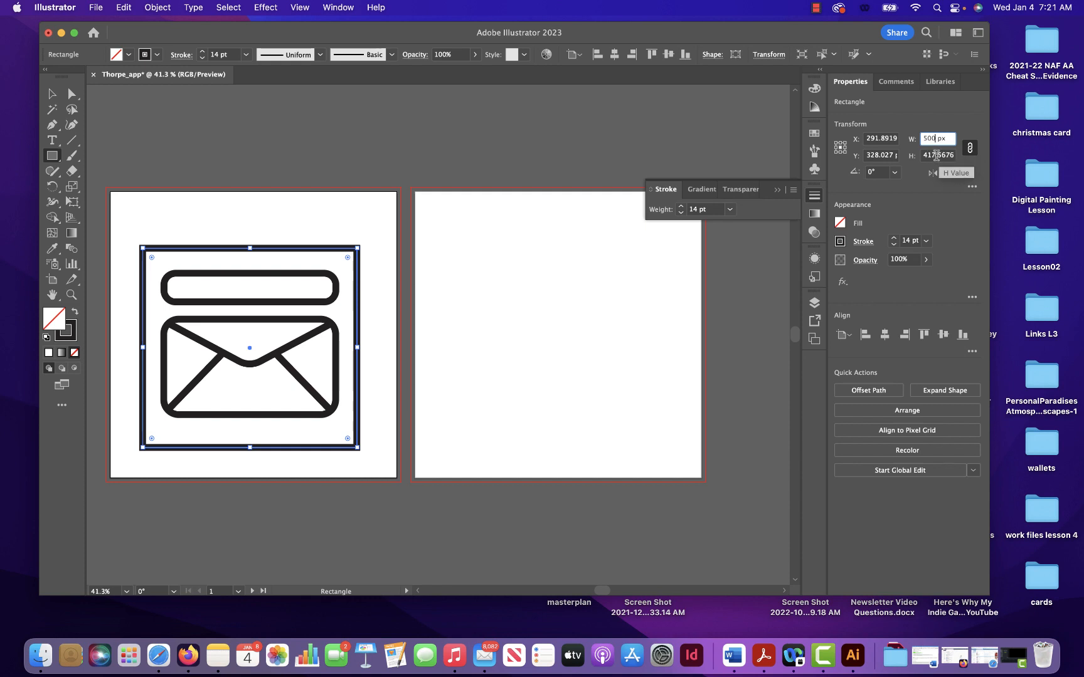
pyautogui.click(936, 156)
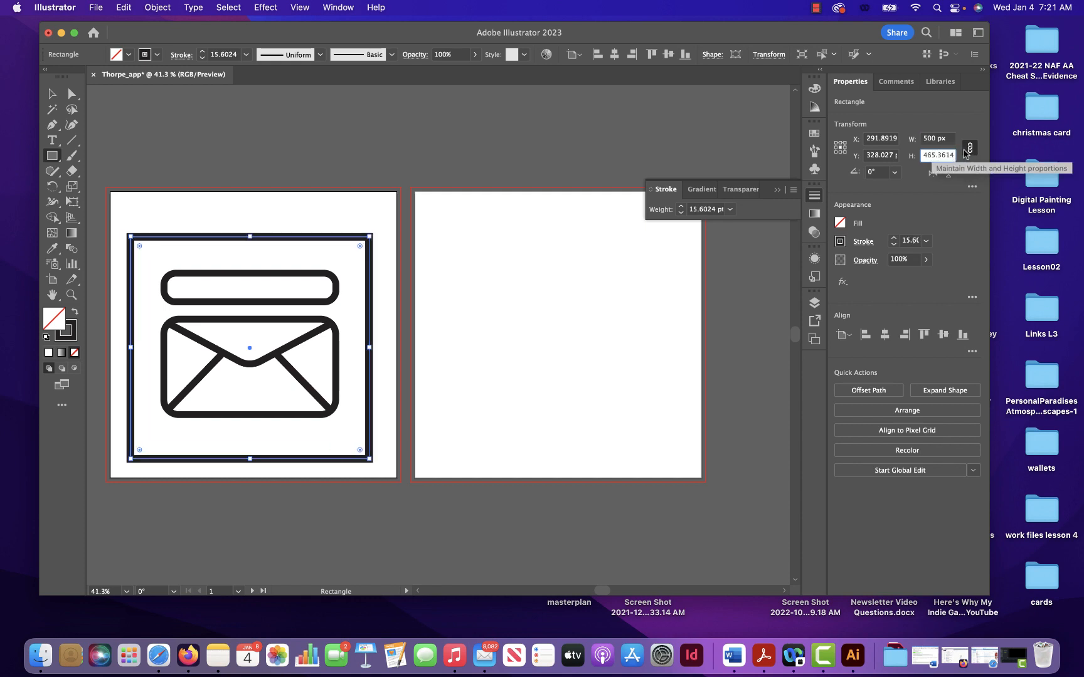
pyautogui.doubleClick(939, 155)
pyautogui.write('500')
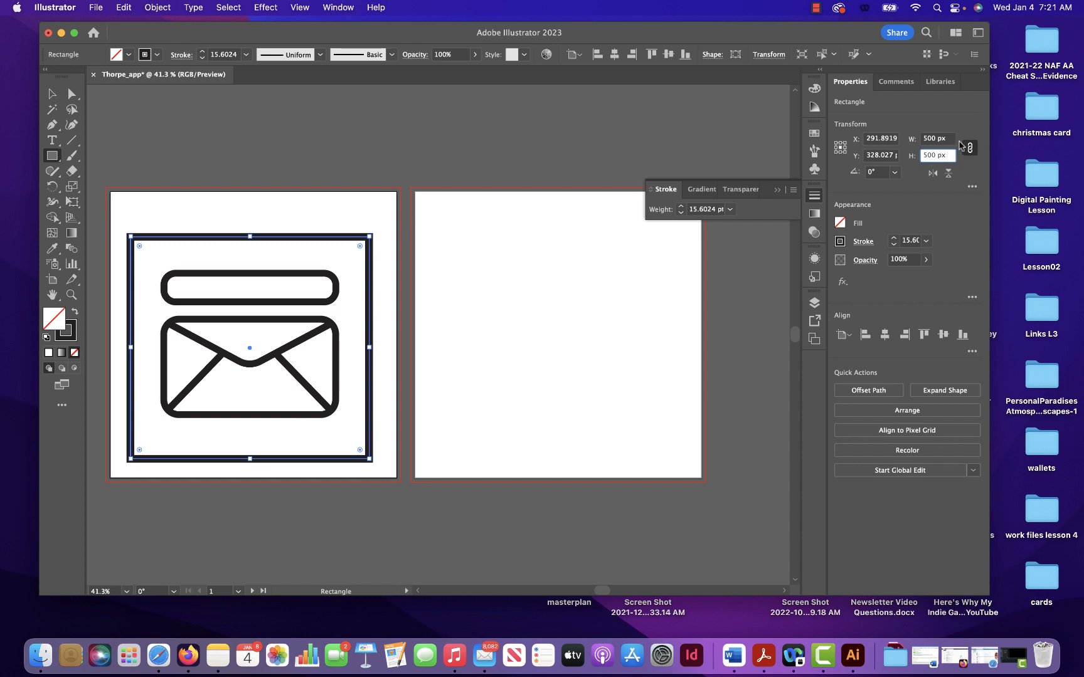
pyautogui.press('Return')
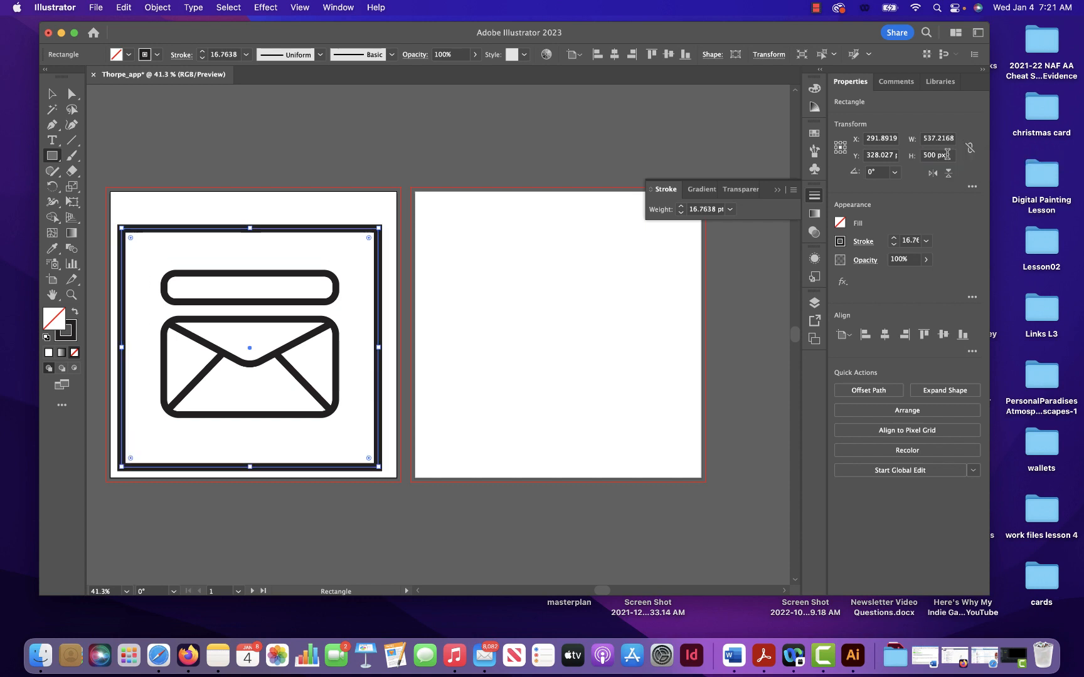
pyautogui.click(930, 138)
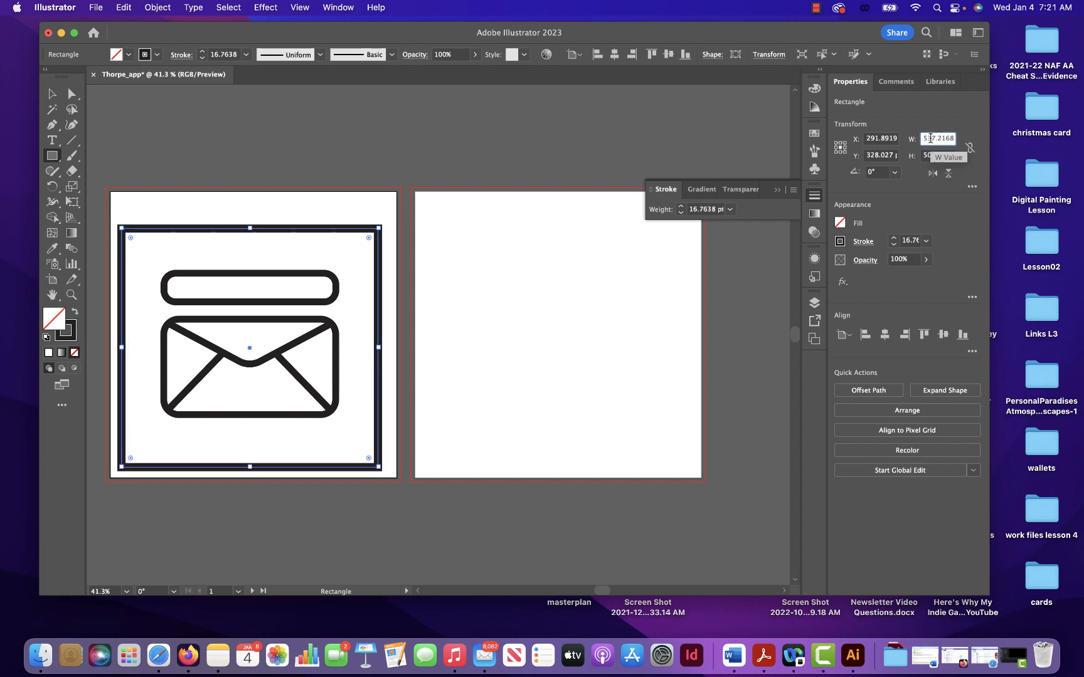
pyautogui.doubleClick(934, 139)
pyautogui.write('500')
pyautogui.press('Return')
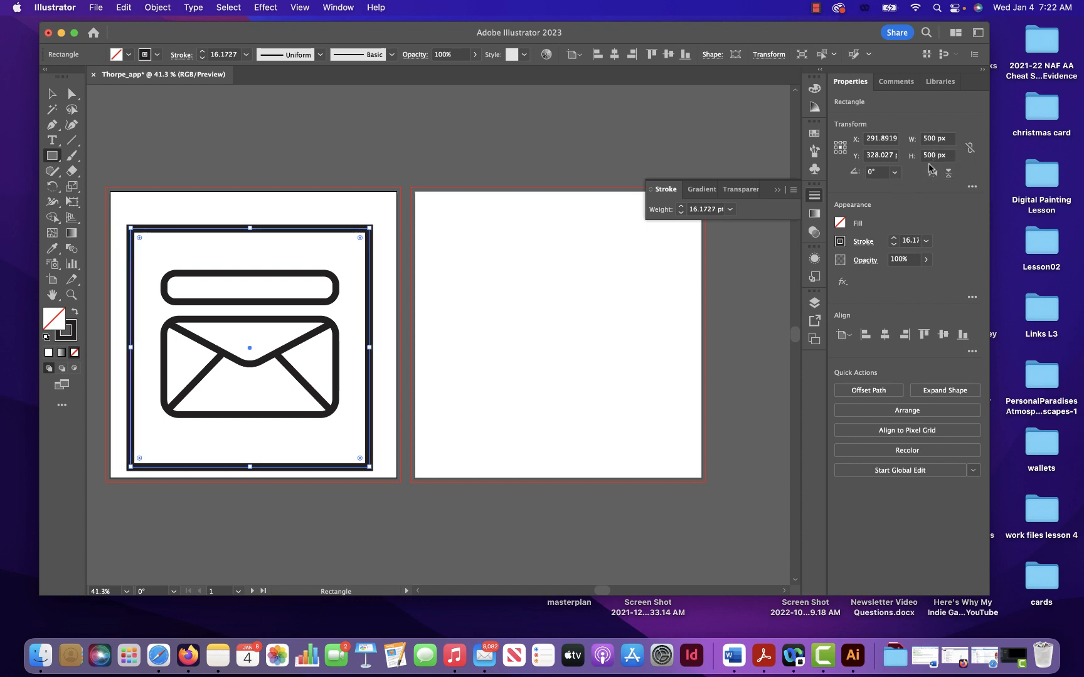
pyautogui.click(711, 56)
# - Move the frame rectangle to the bottom of the stacking order in Layer 1, beneath the envelope group and the thin rounded rectangle
pyautogui.click(52, 93)
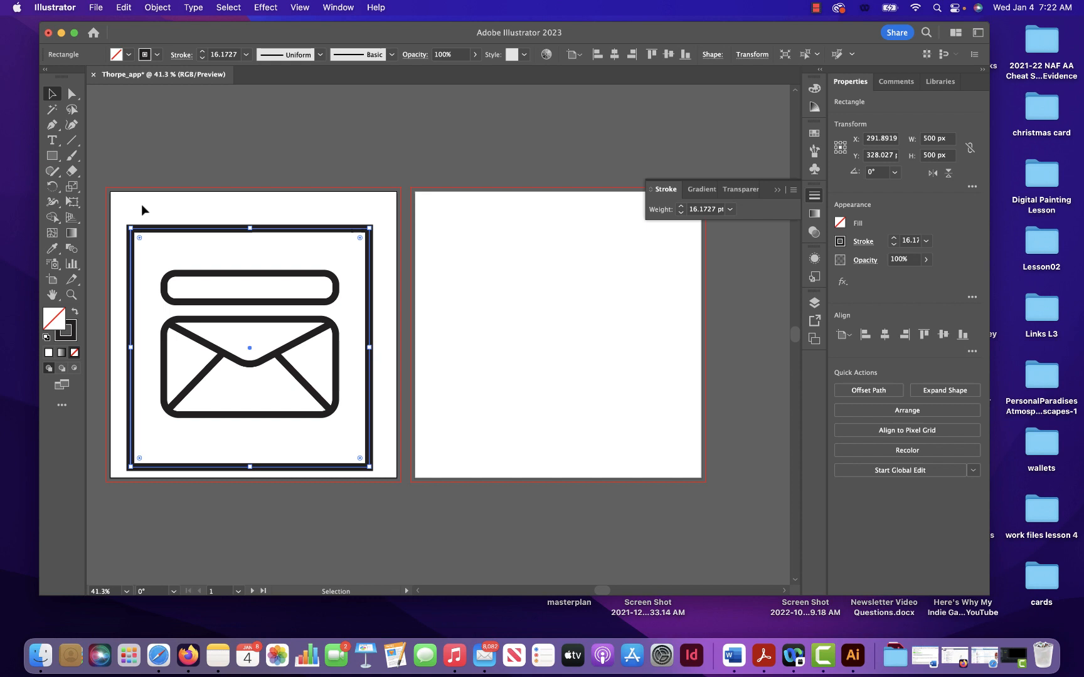
pyautogui.click(304, 420)
pyautogui.click(306, 415)
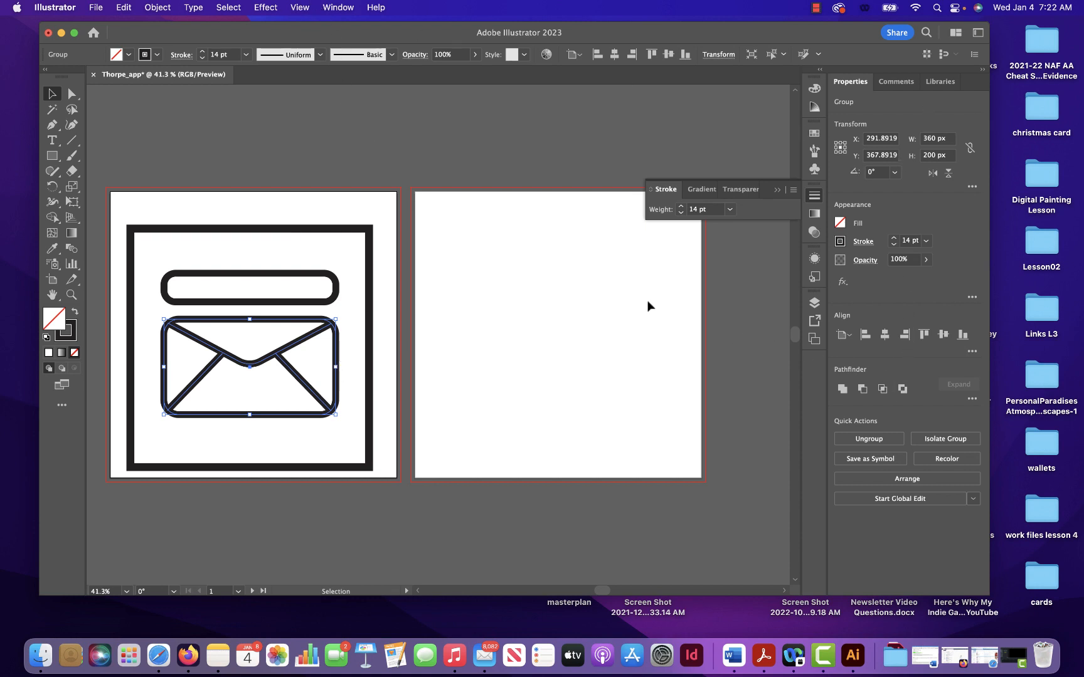
pyautogui.click(815, 304)
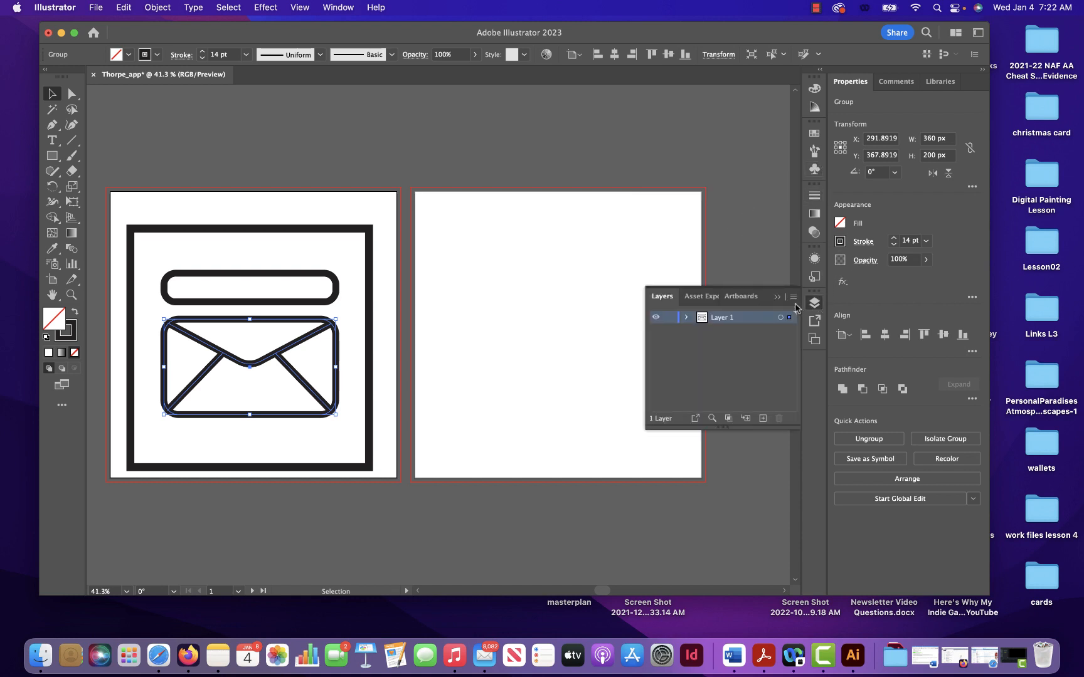
pyautogui.click(686, 318)
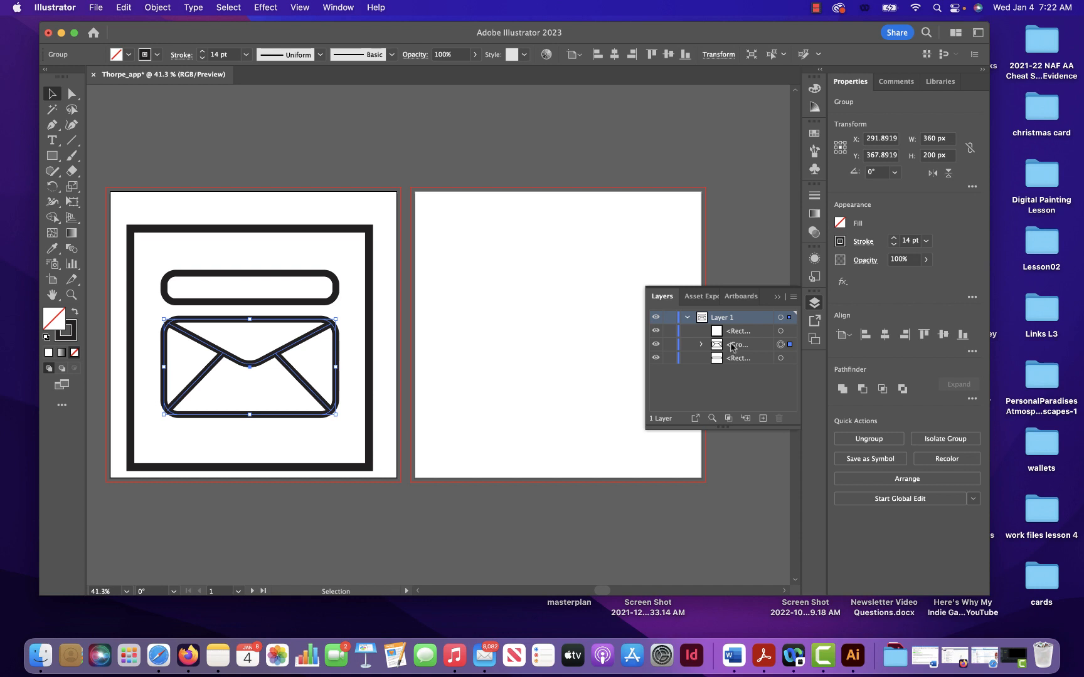
pyautogui.moveTo(738, 335); pyautogui.dragTo(744, 366)
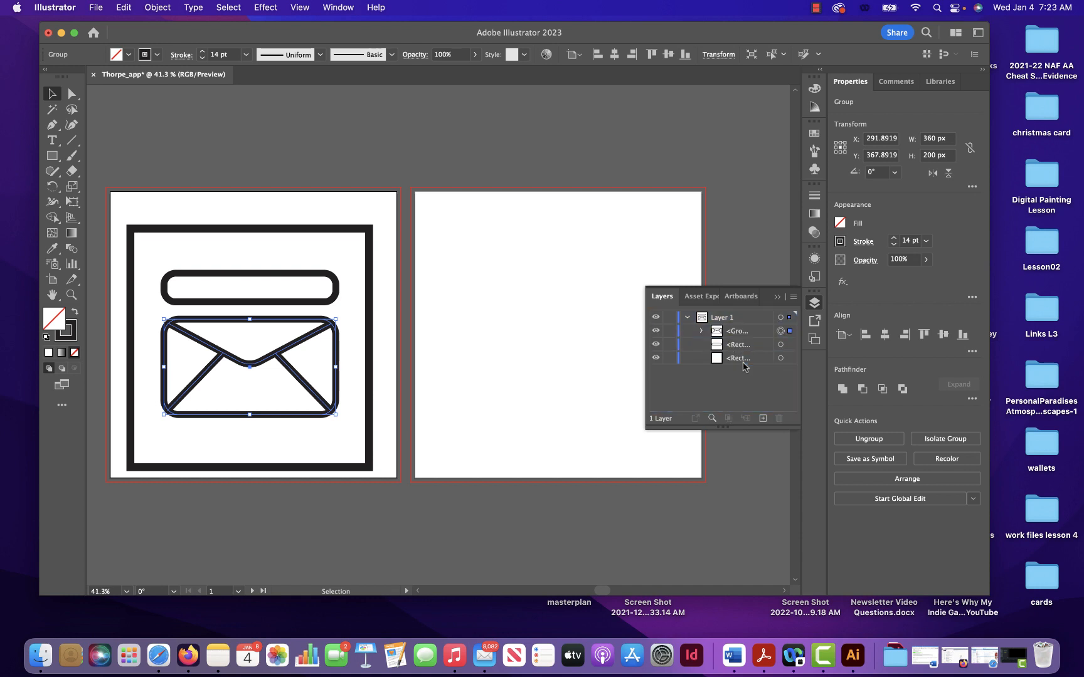
# - Look at the stacking-order commands available for the envelope group and at the object list inside Layer 1
pyautogui.rightClick(333, 328)
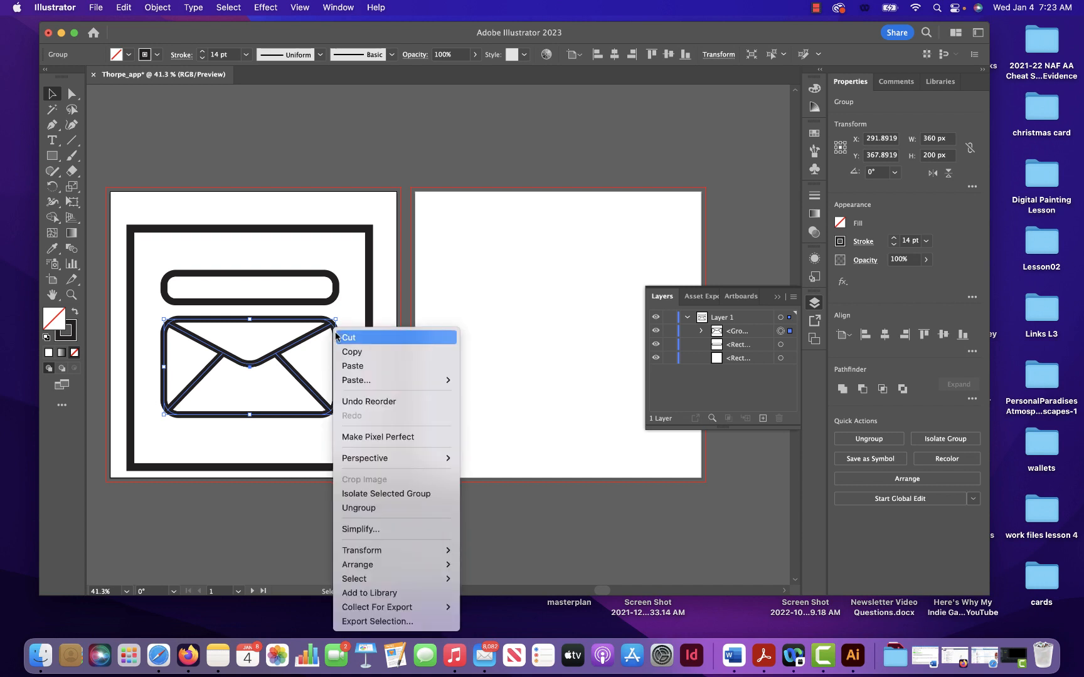
pyautogui.moveTo(432, 562)
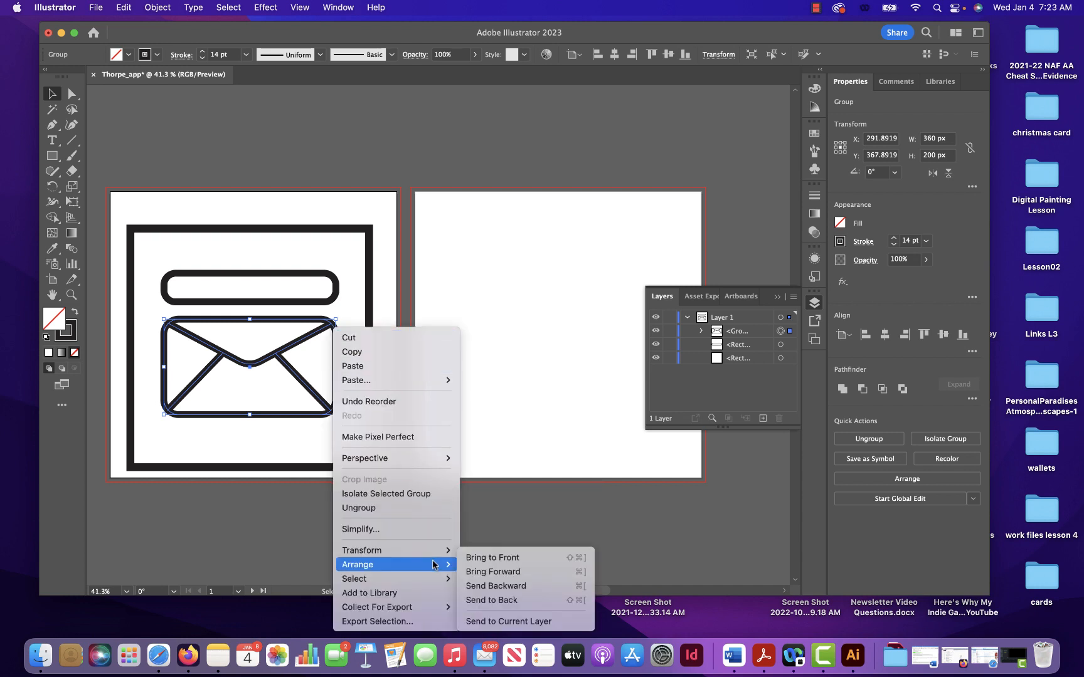
pyautogui.click(537, 425)
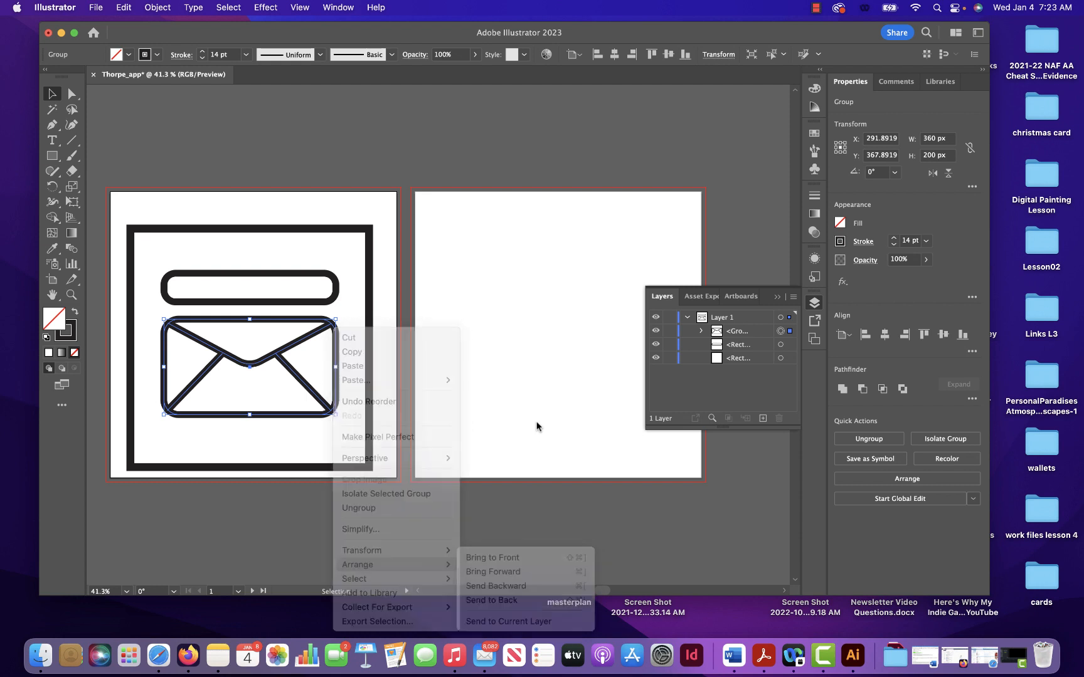
pyautogui.click(687, 318)
pyautogui.click(686, 318)
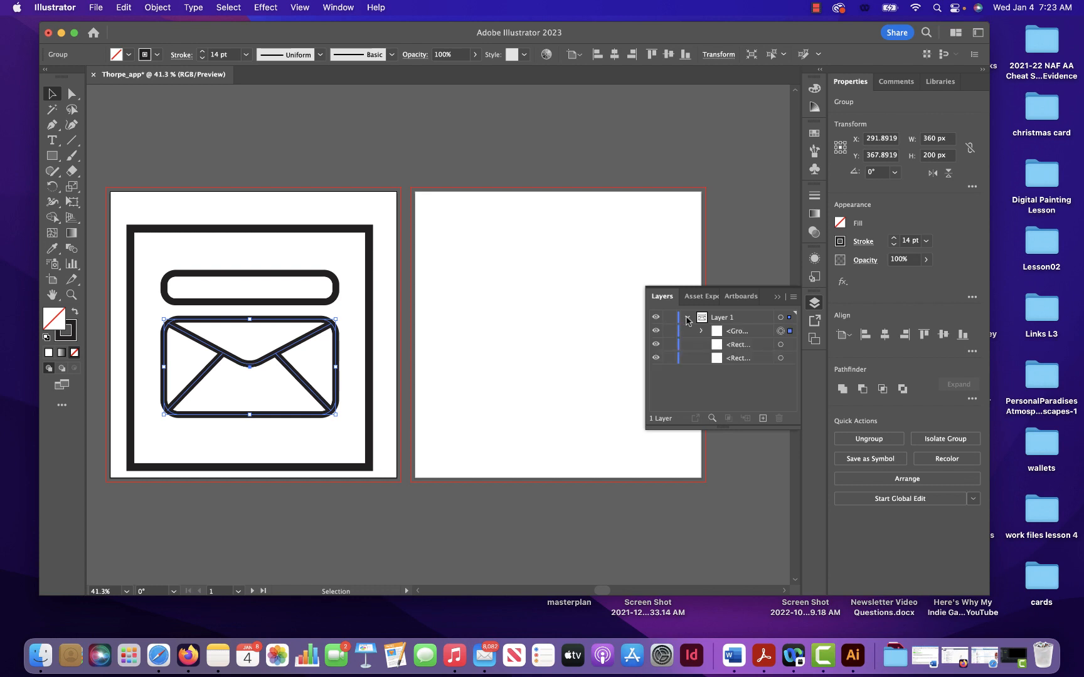
pyautogui.click(687, 318)
pyautogui.click(687, 318)
pyautogui.click(686, 318)
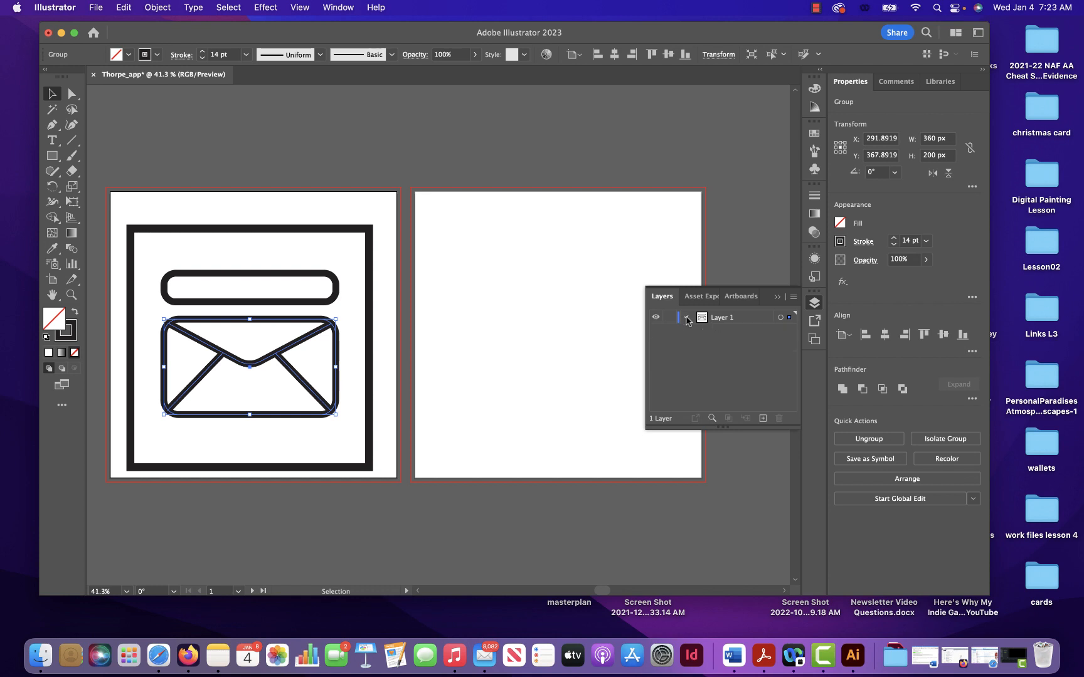
pyautogui.click(687, 318)
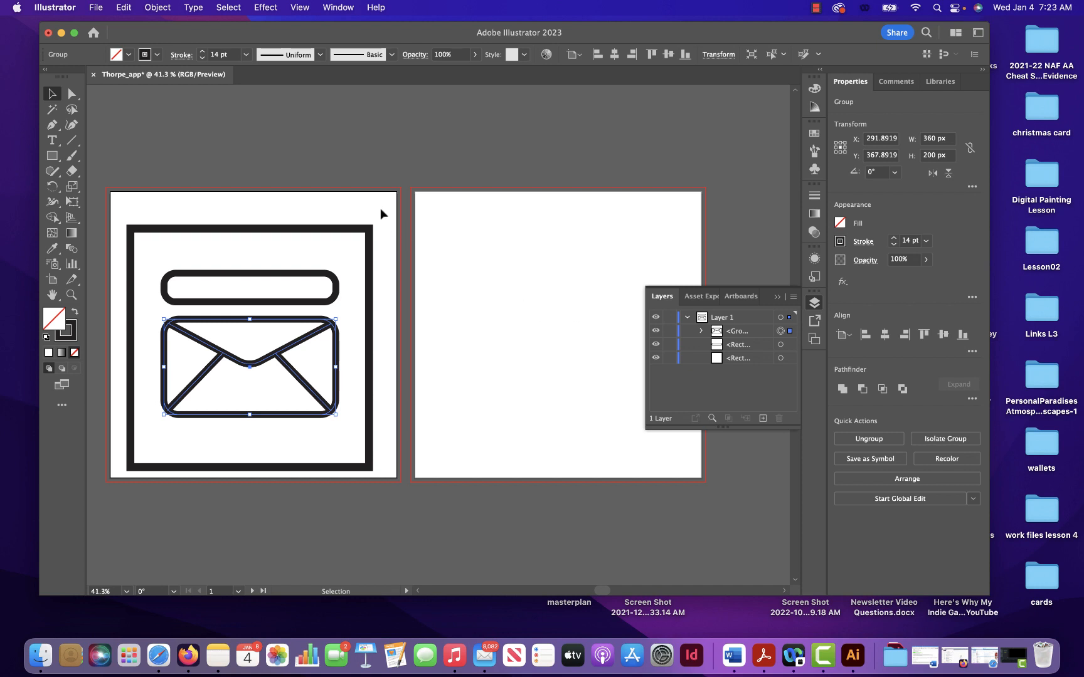
# - Align the horizontal centres of the frame, the thin rounded rectangle and the envelope group
pyautogui.moveTo(380, 208); pyautogui.dragTo(130, 476)
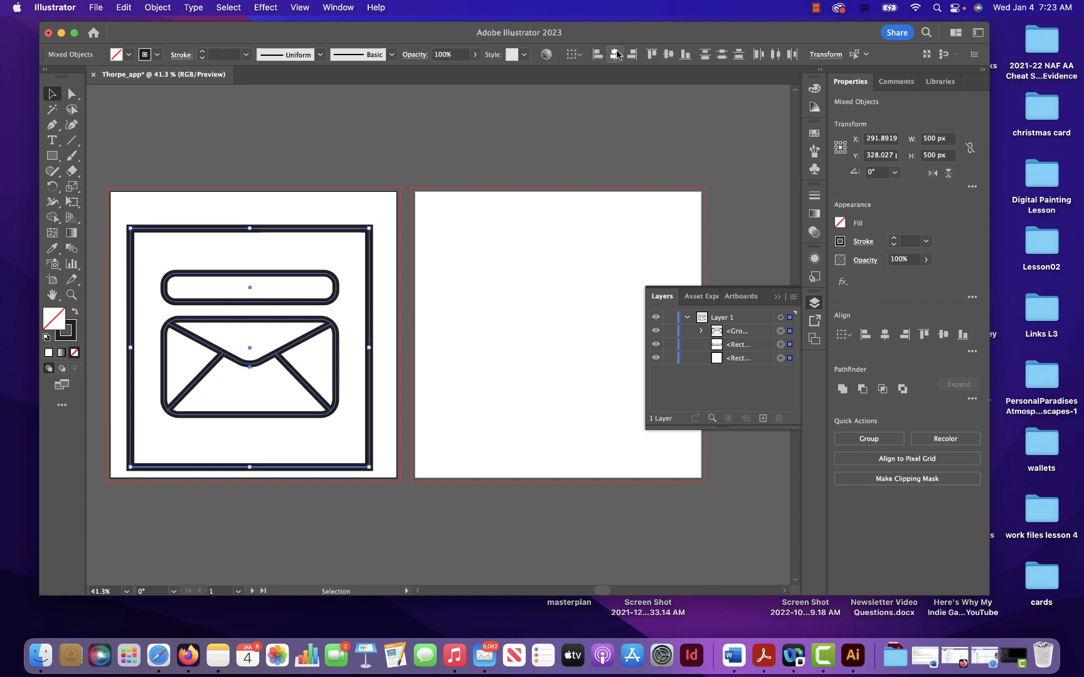
pyautogui.click(389, 355)
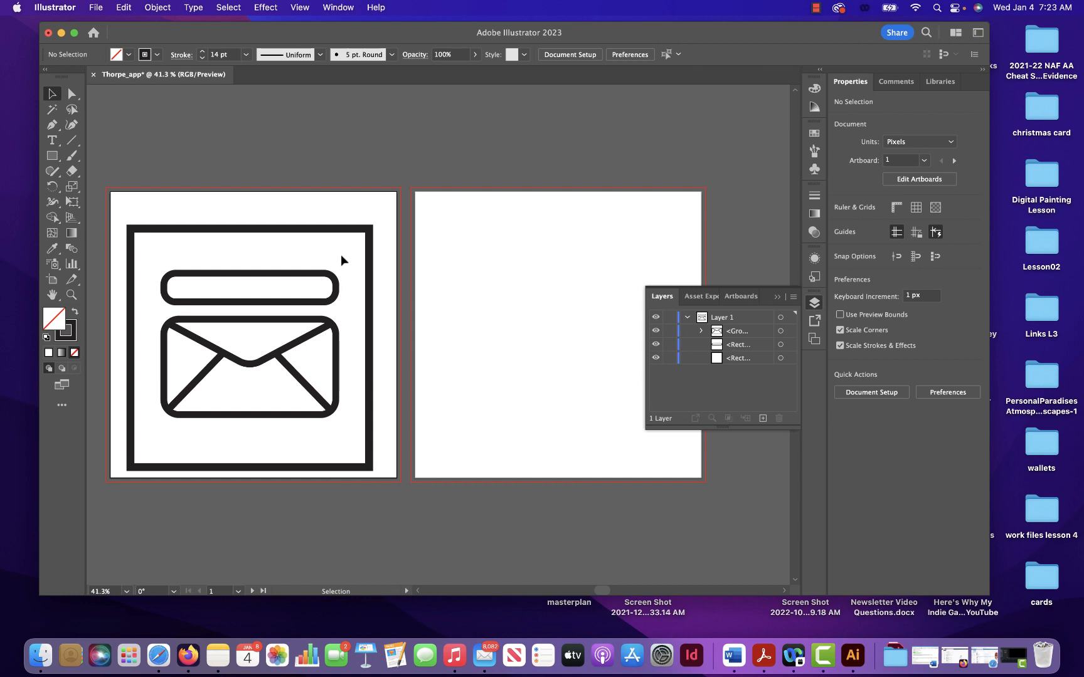
# - Group the thin rounded rectangle with the envelope, leaving the frame out of the selection
pyautogui.moveTo(344, 254); pyautogui.dragTo(174, 442)
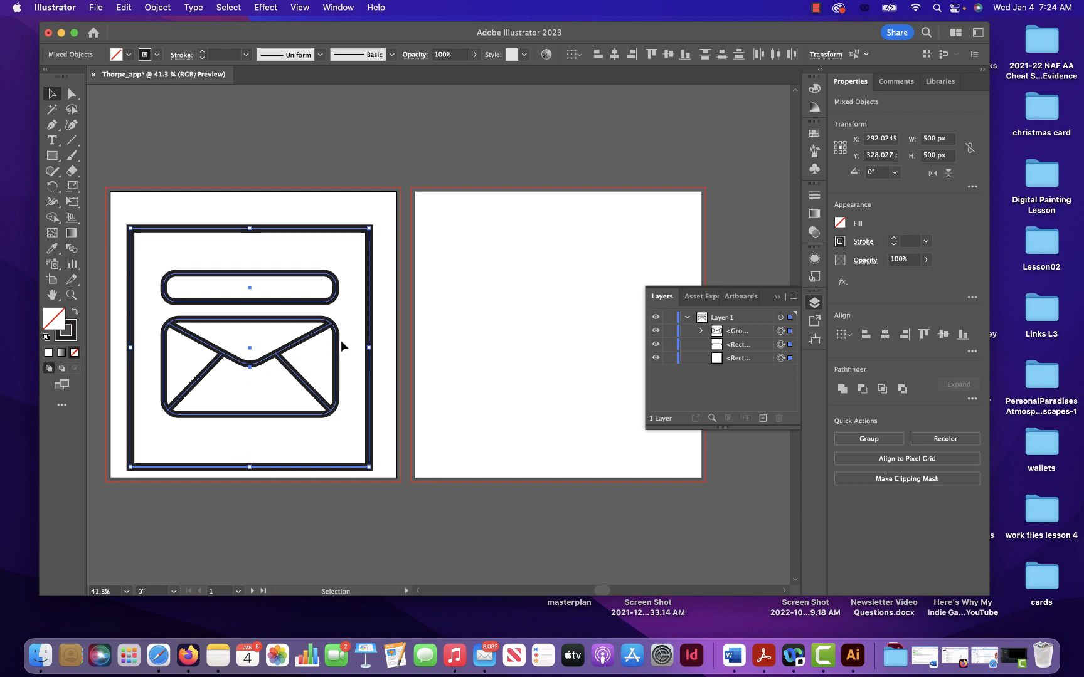
pyautogui.keyDown('shift'); pyautogui.click(369, 323); pyautogui.keyUp('shift')
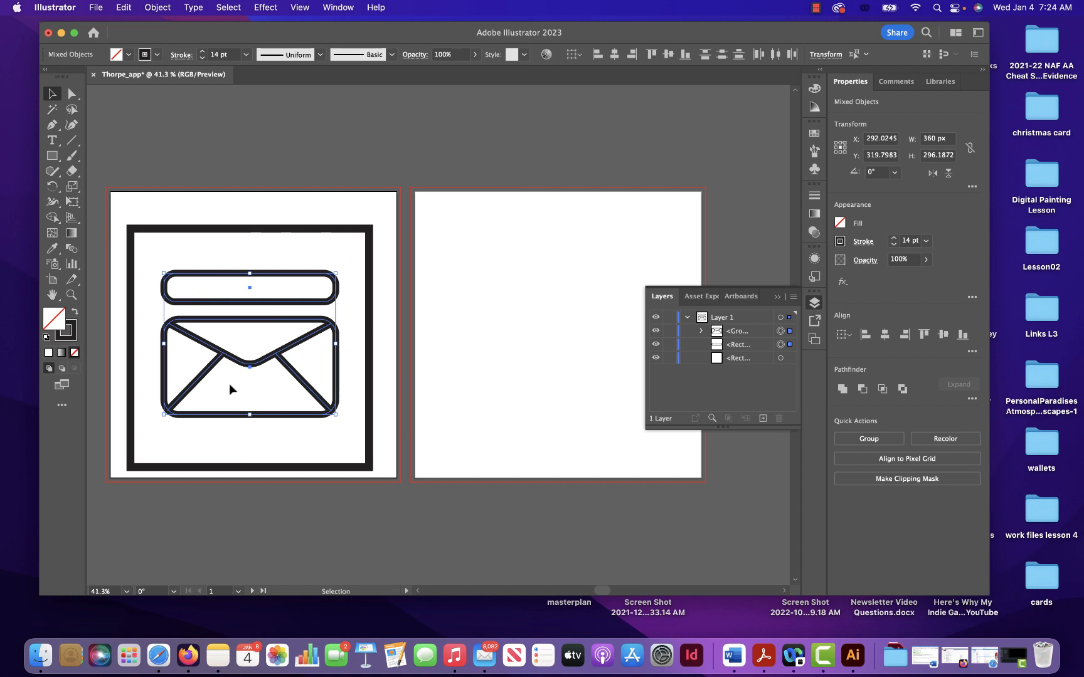
pyautogui.press('a')
pyautogui.press('v')
pyautogui.rightClick(292, 323)
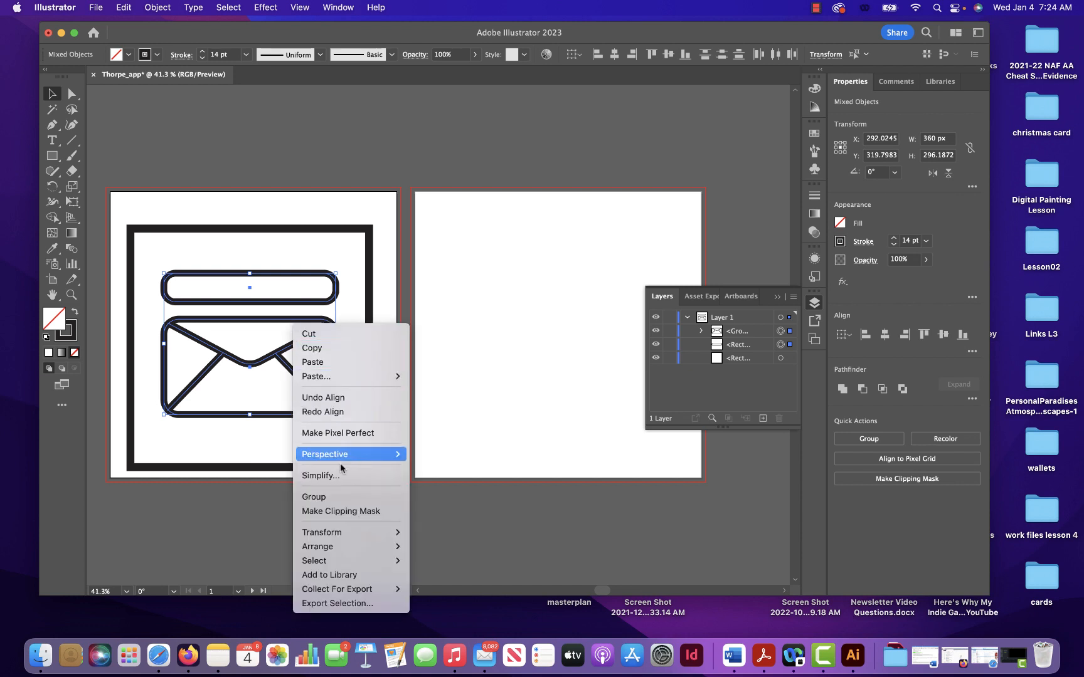
pyautogui.click(343, 499)
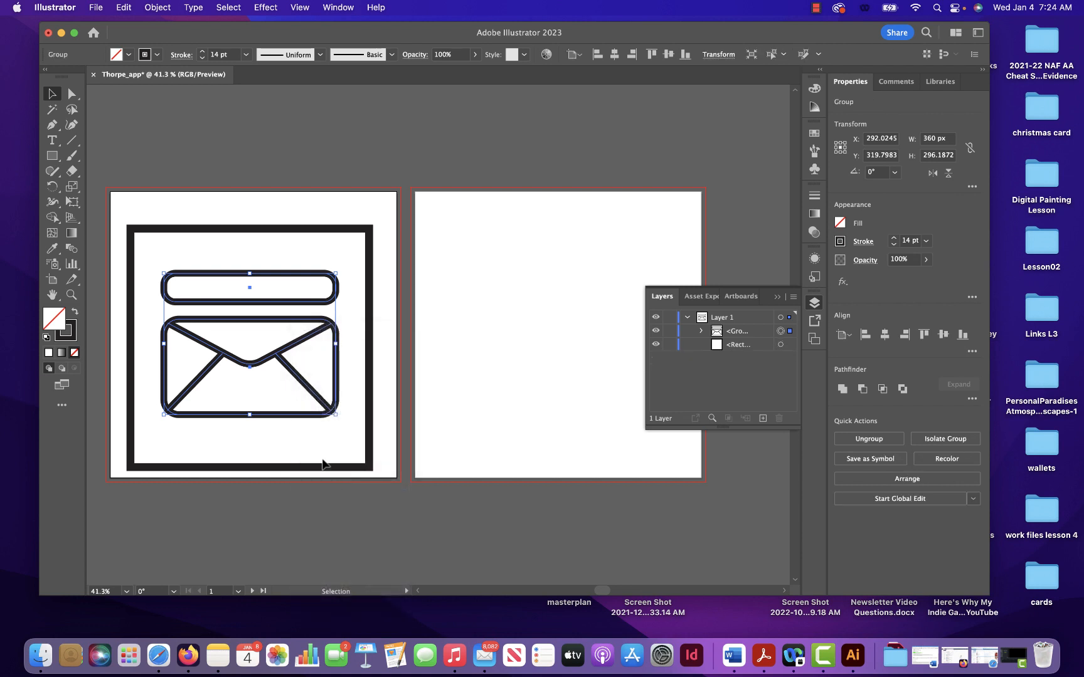
# - Align the vertical centres of the frame and the combined envelope group
pyautogui.click(404, 410)
pyautogui.click(339, 394)
pyautogui.keyDown('shift'); pyautogui.click(370, 396); pyautogui.keyUp('shift')
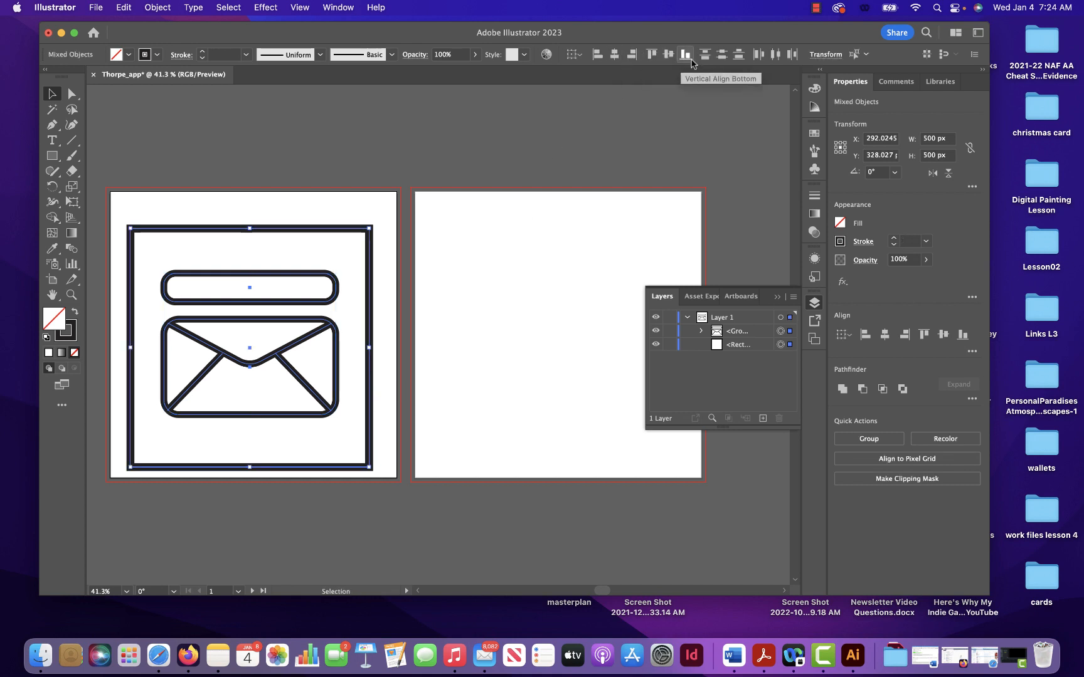
pyautogui.click(668, 56)
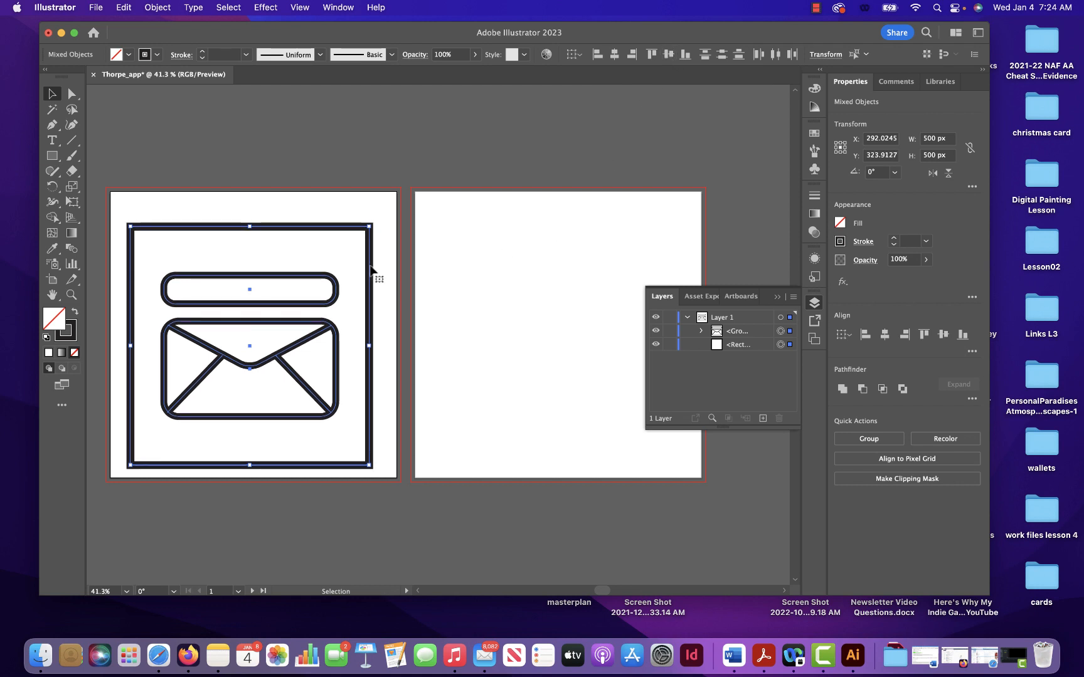
# - Centre the frame and the envelope group horizontally and vertically on the first artboard
pyautogui.moveTo(375, 271); pyautogui.dragTo(377, 266)
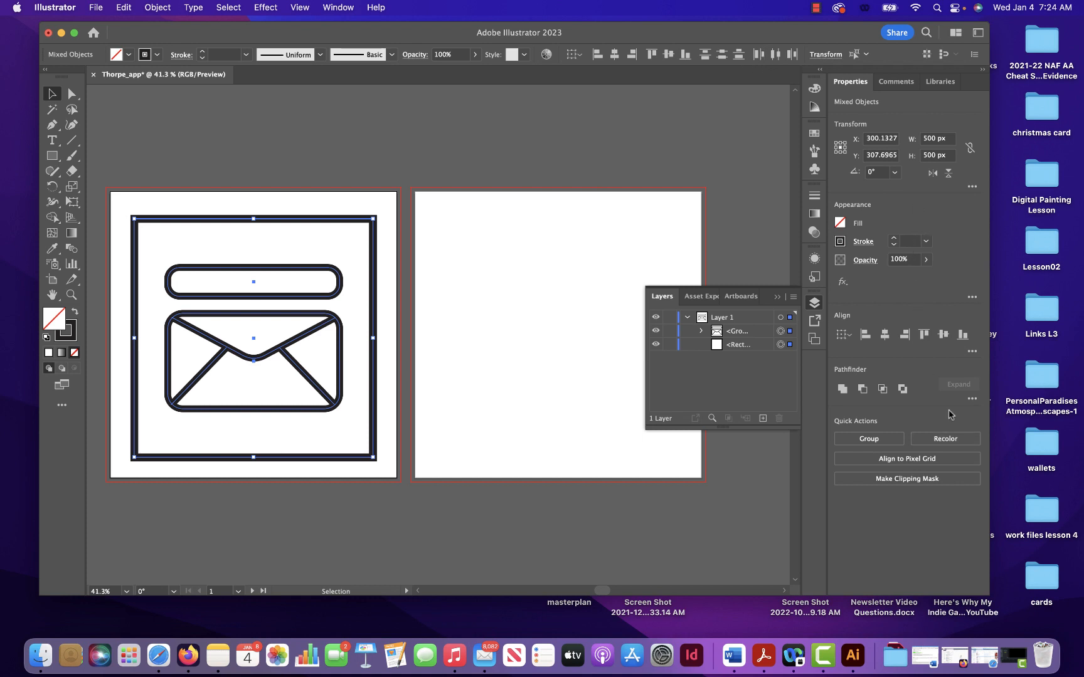
pyautogui.click(971, 351)
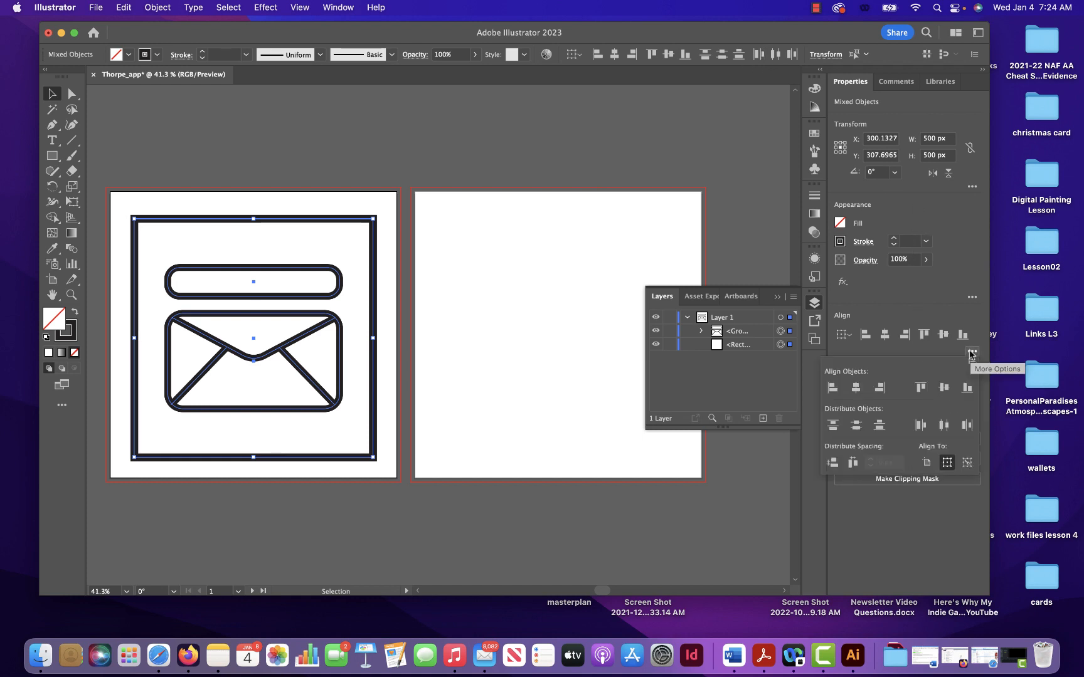
pyautogui.click(927, 464)
pyautogui.click(856, 389)
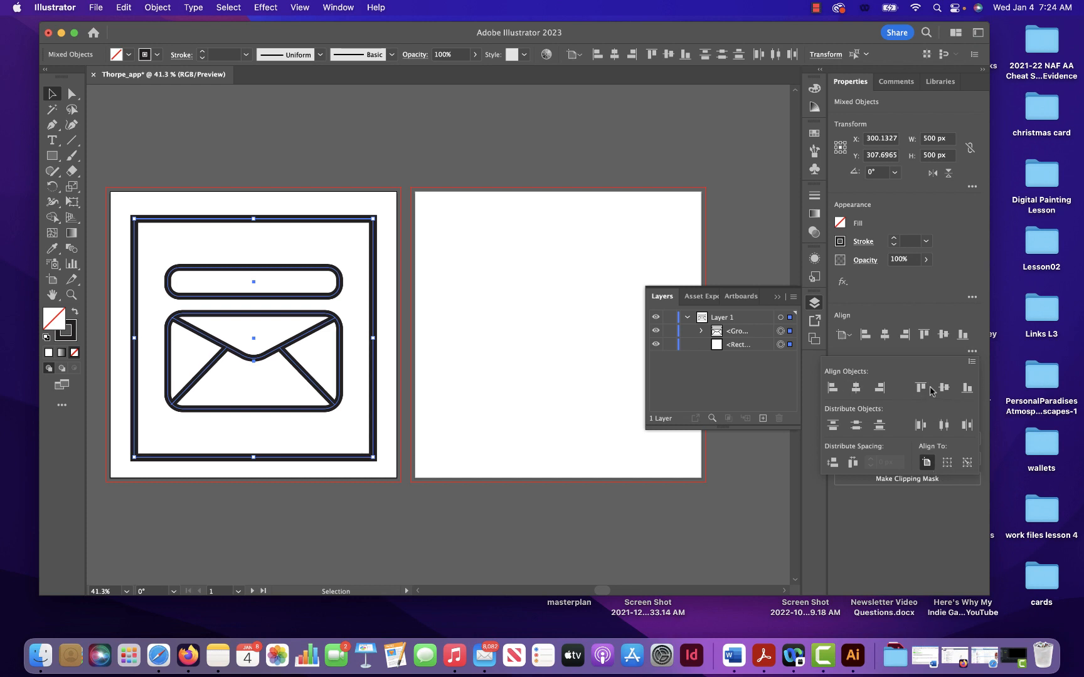
pyautogui.click(944, 388)
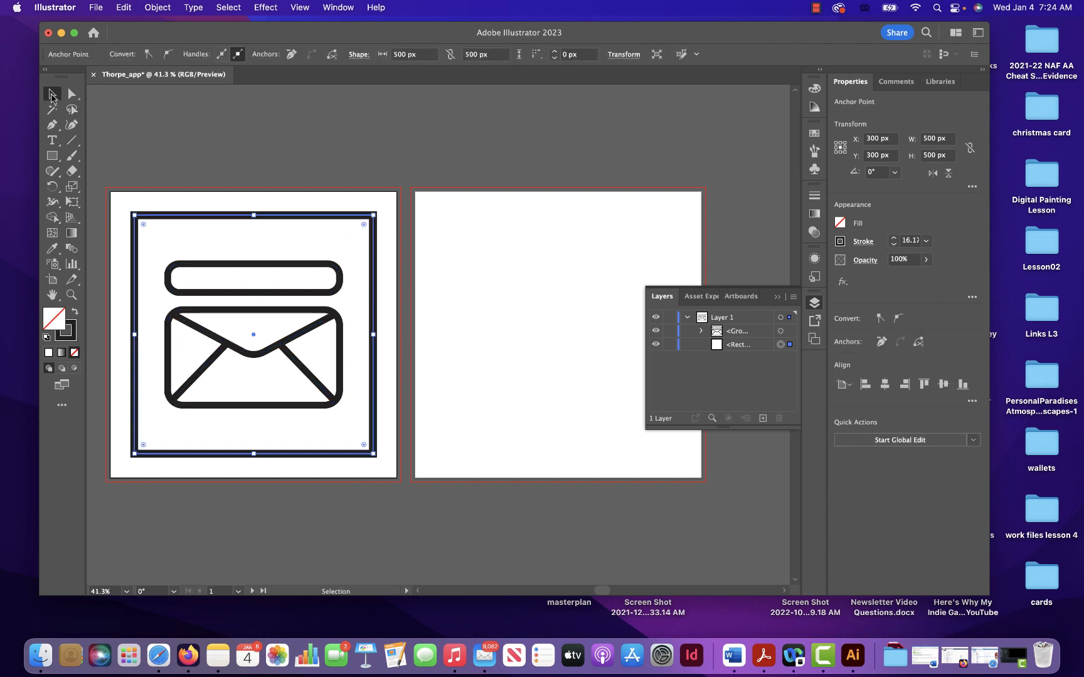
# - Round all four corners of the square frame generously, like an app icon
pyautogui.click(274, 153)
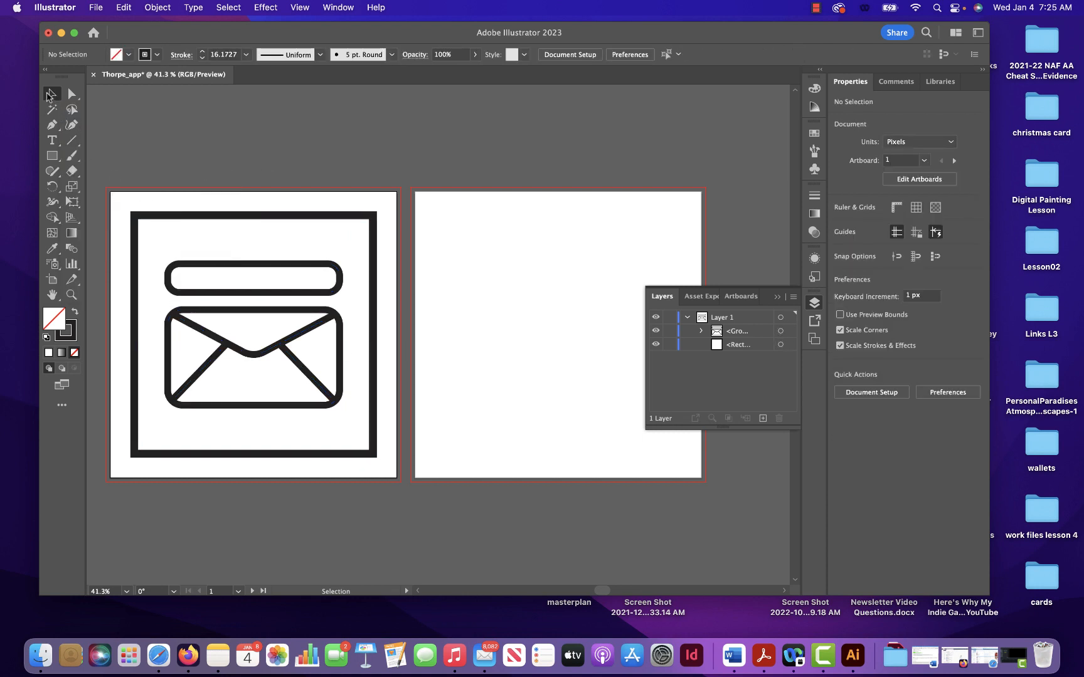
pyautogui.click(169, 222)
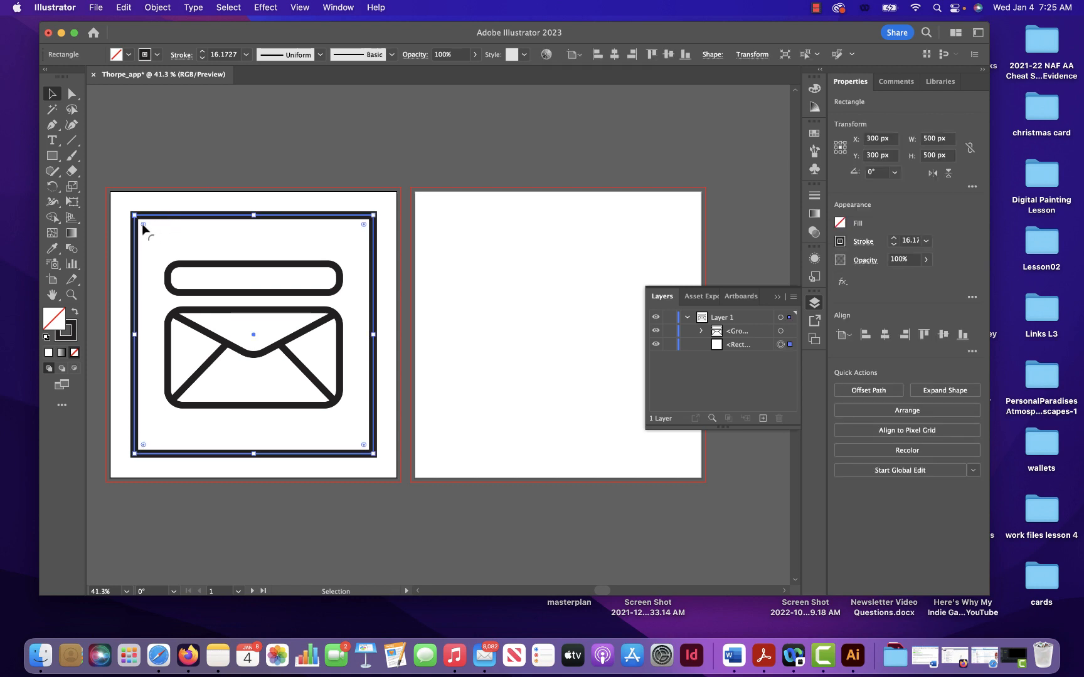
pyautogui.moveTo(143, 223); pyautogui.dragTo(170, 252)
pyautogui.click(474, 377)
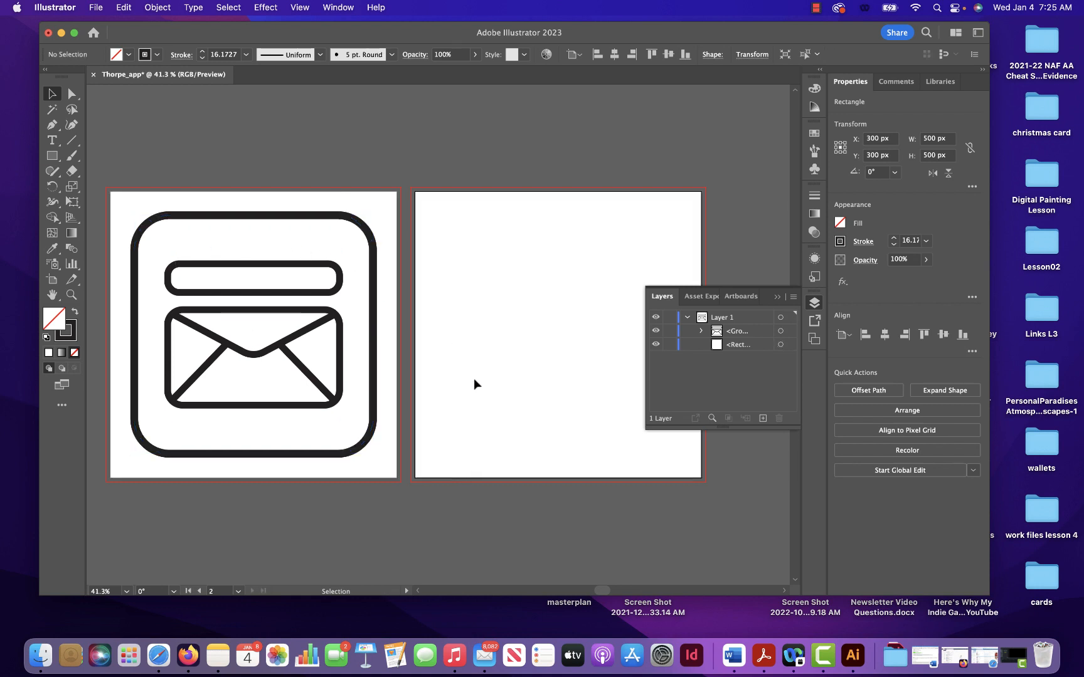
pyautogui.click(816, 8)
pyautogui.click(822, 43)
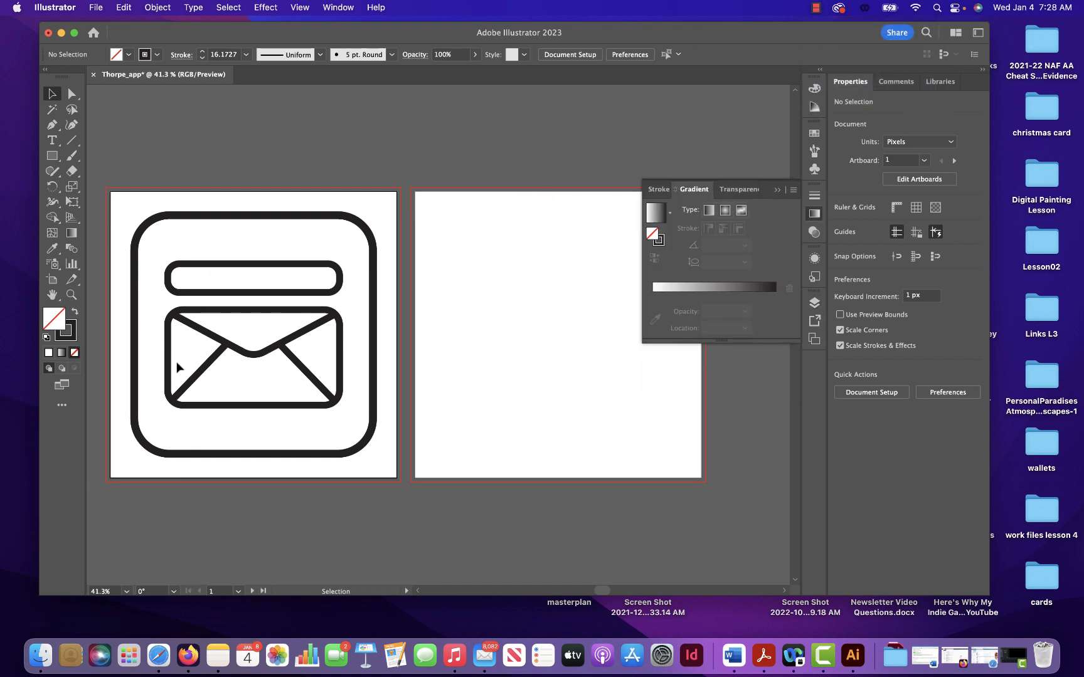
pyautogui.moveTo(384, 212); pyautogui.dragTo(353, 243)
pyautogui.click(381, 207)
pyautogui.click(336, 216)
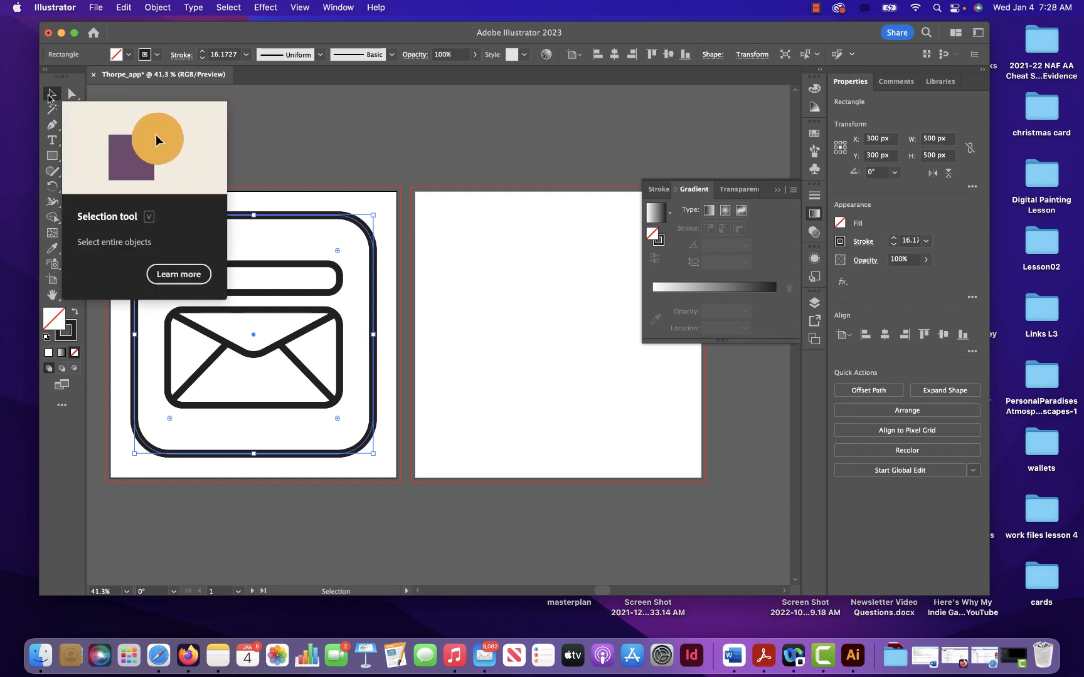
pyautogui.click(52, 94)
pyautogui.click(352, 209)
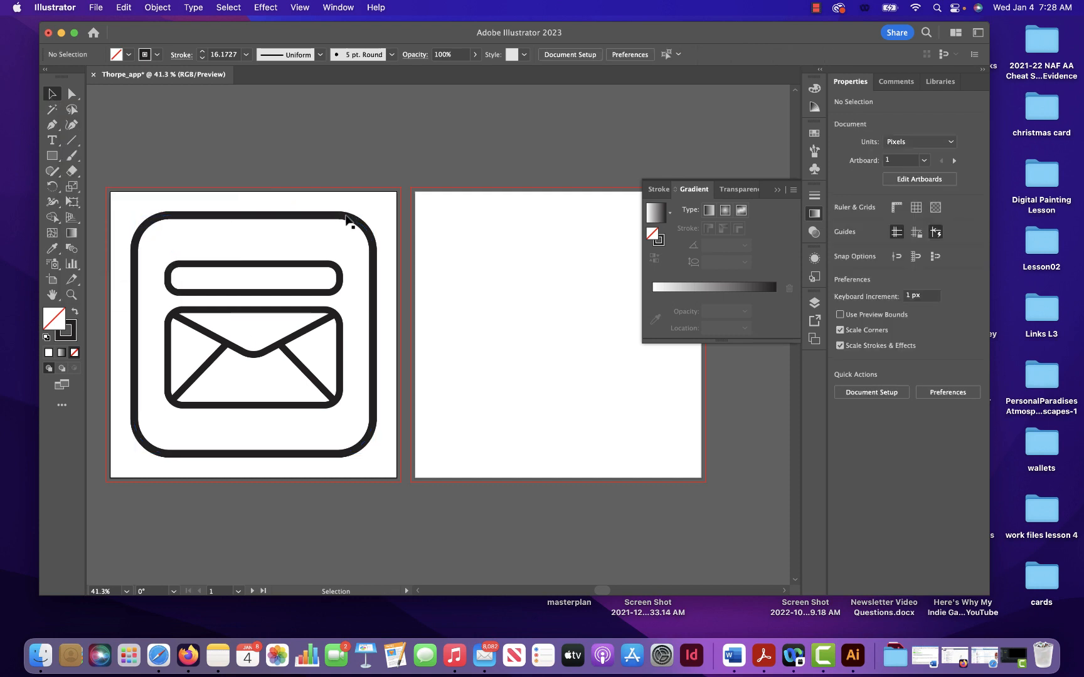
pyautogui.click(351, 216)
pyautogui.click(389, 210)
pyautogui.click(328, 238)
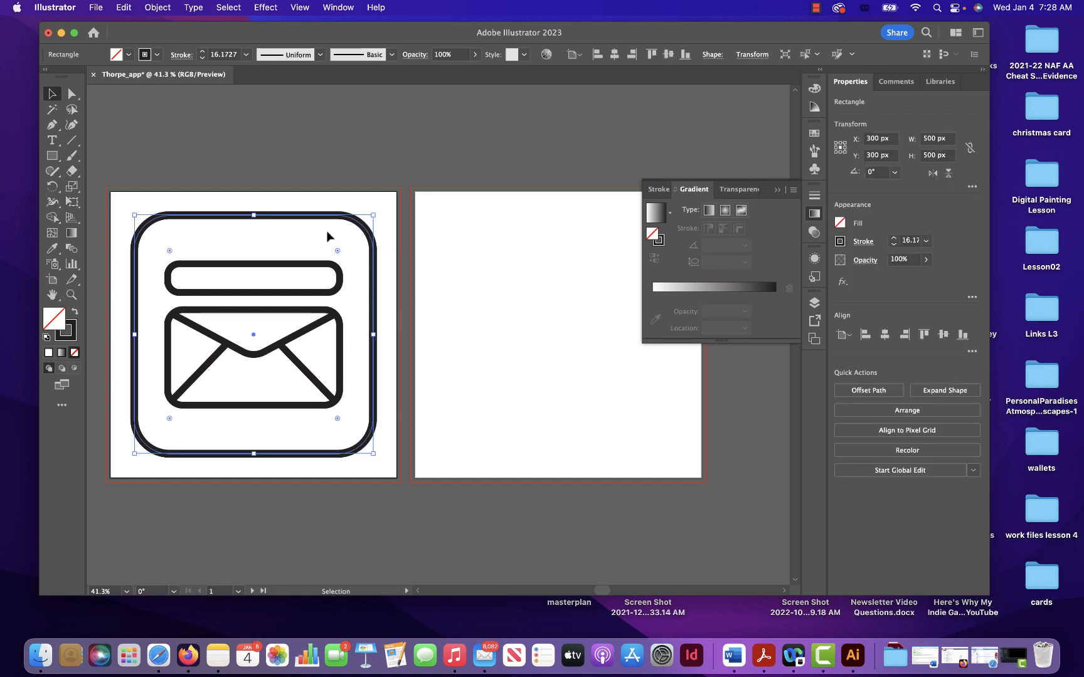
pyautogui.click(777, 190)
pyautogui.click(341, 157)
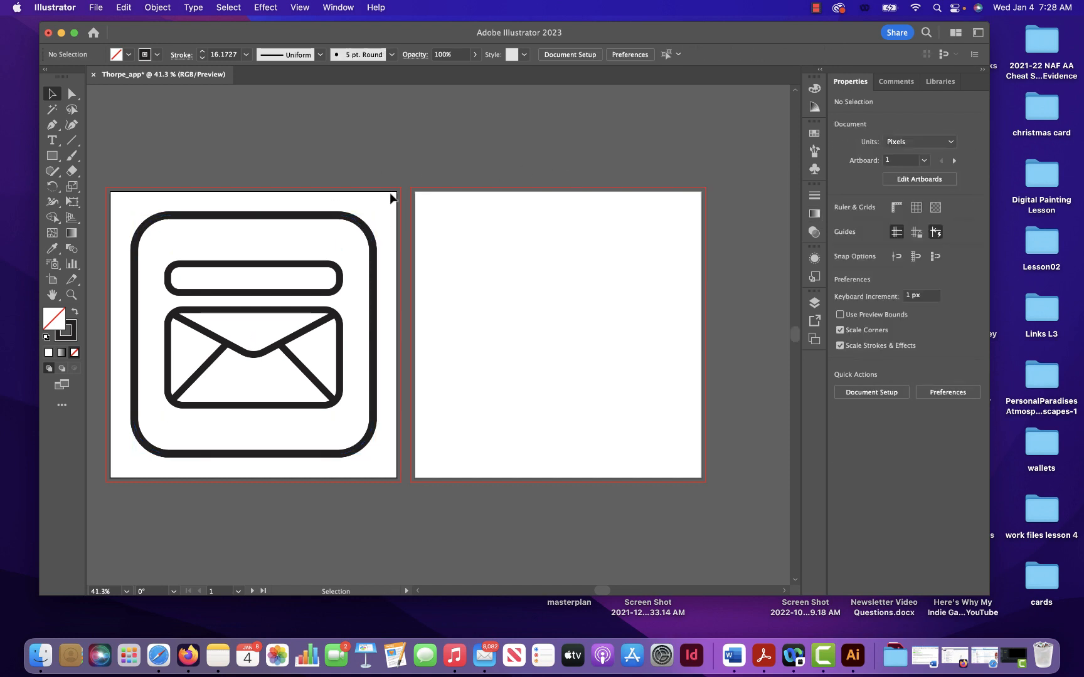
# - Select the rounded square frame and show the Gradient settings with their full options
pyautogui.click(309, 238)
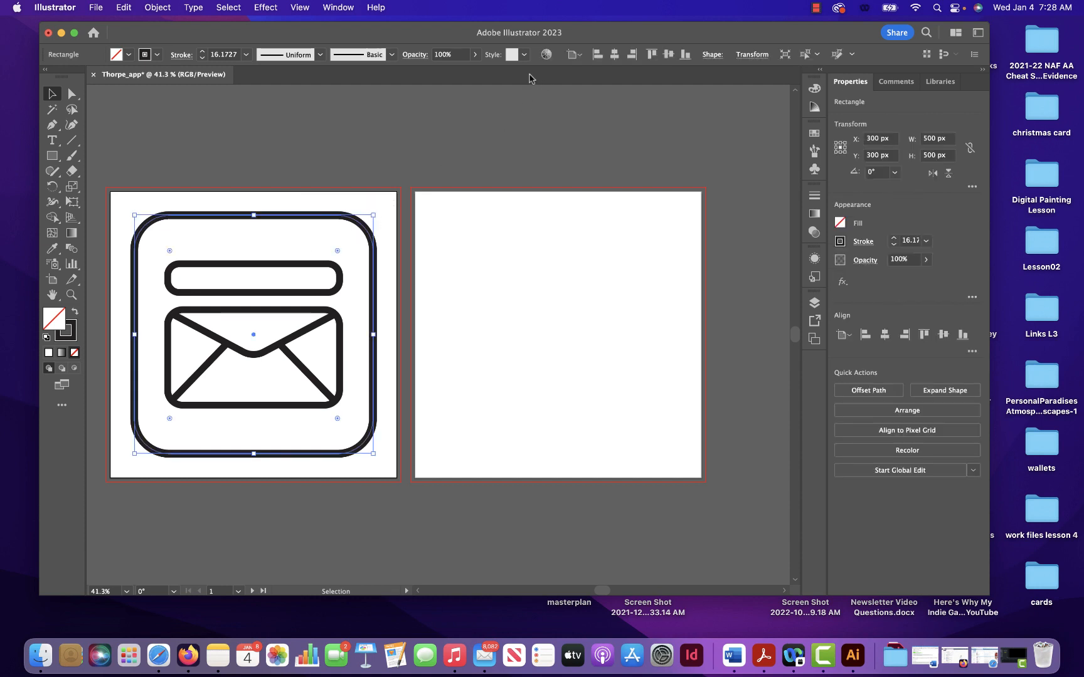
pyautogui.click(337, 8)
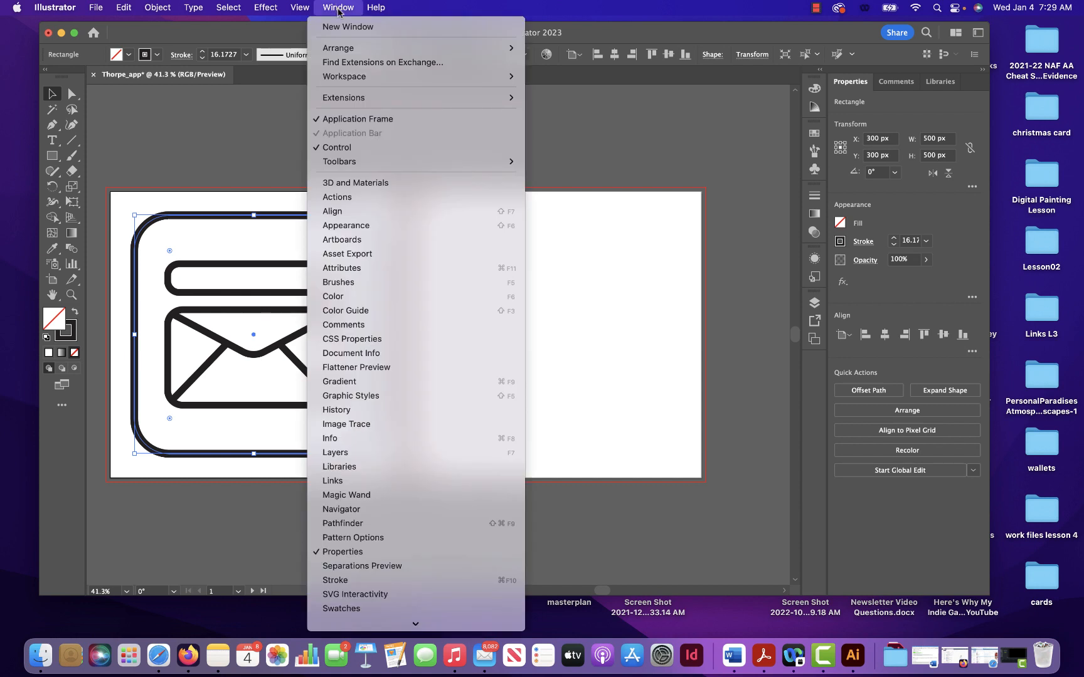
pyautogui.click(360, 382)
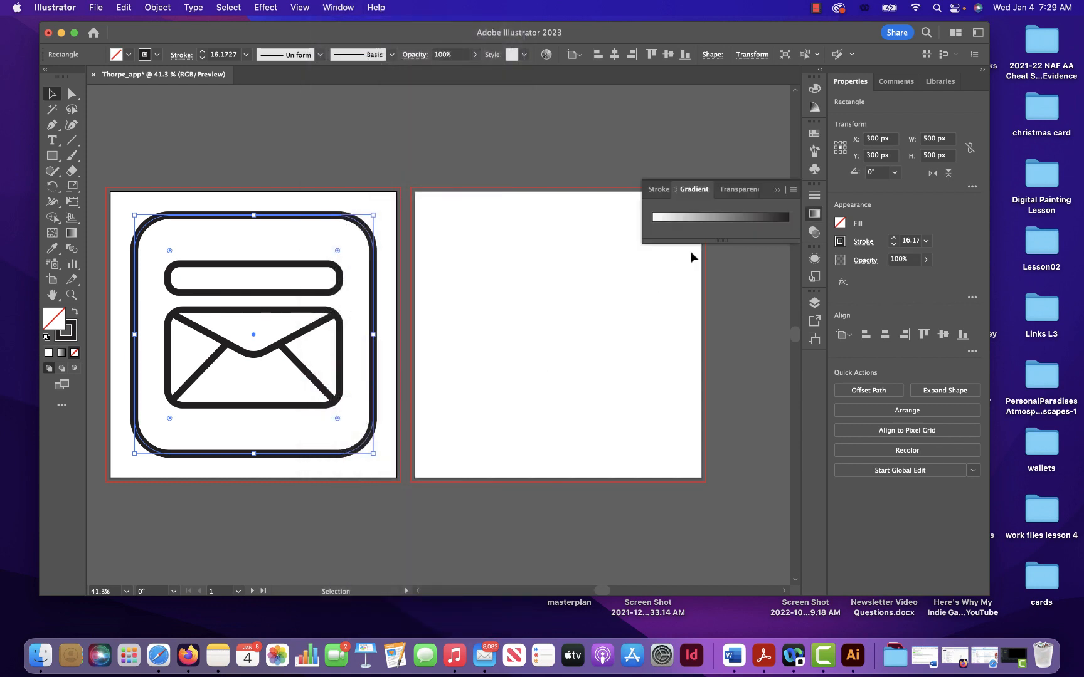
pyautogui.click(831, 200)
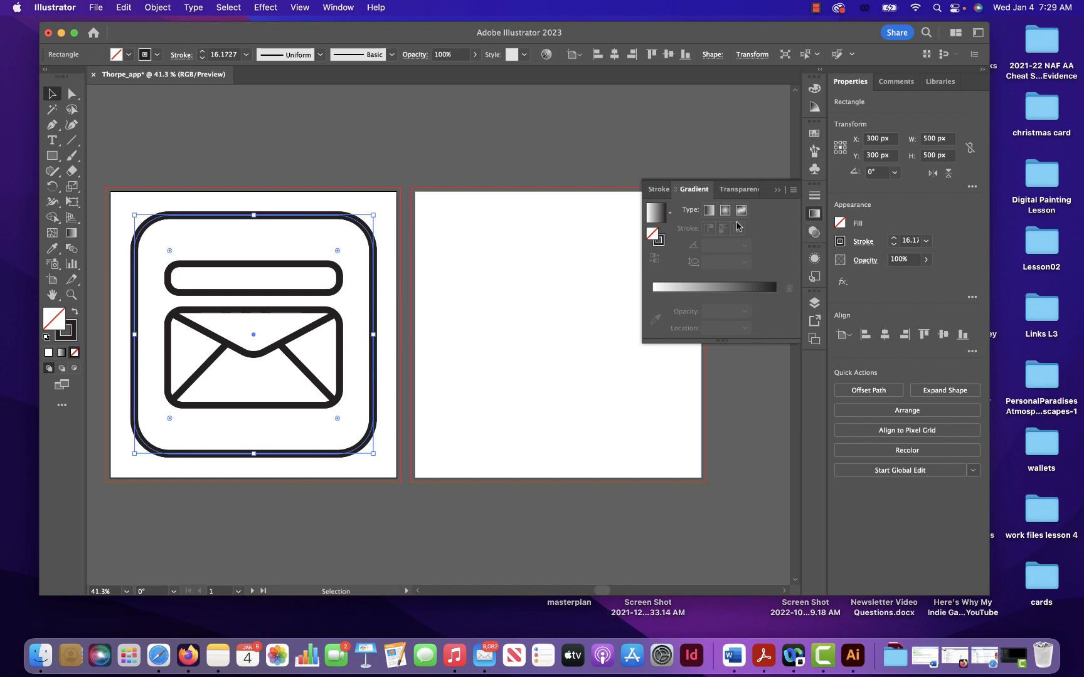
# - Remove the rounded square frame's stroke and fill the shape with a radial gradient
pyautogui.click(841, 241)
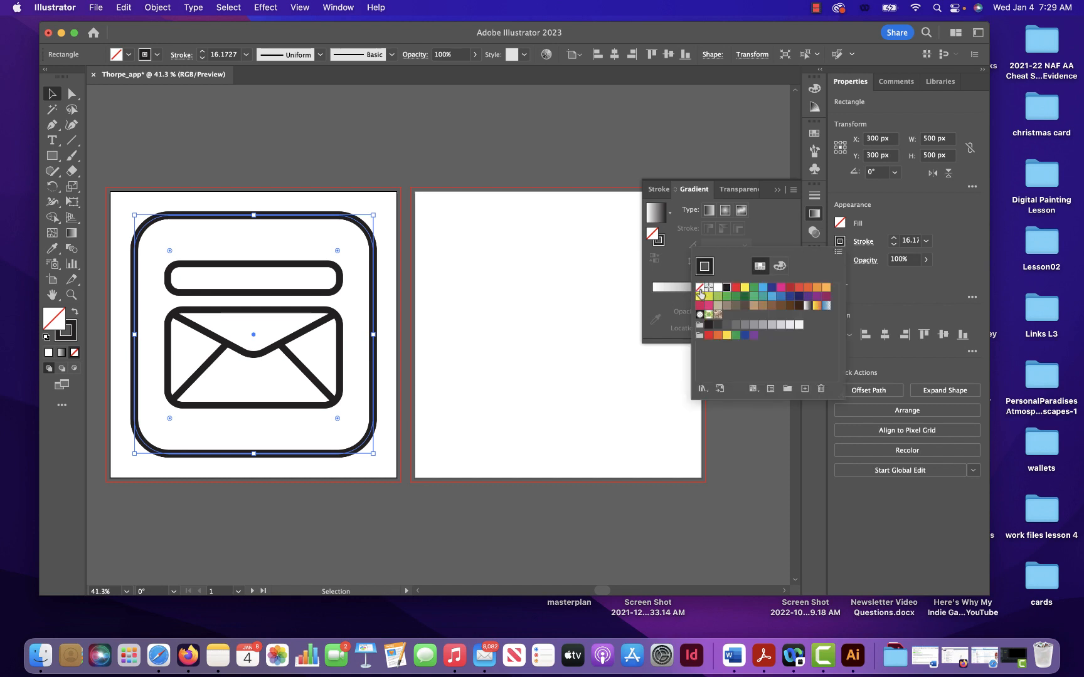
pyautogui.click(700, 287)
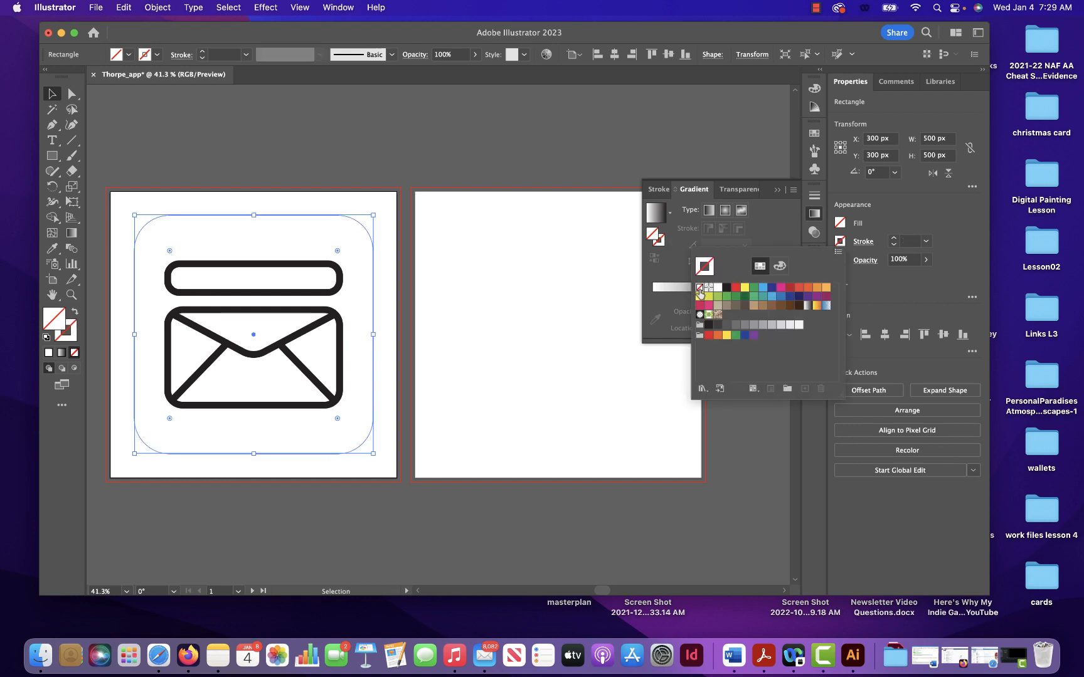
pyautogui.click(765, 224)
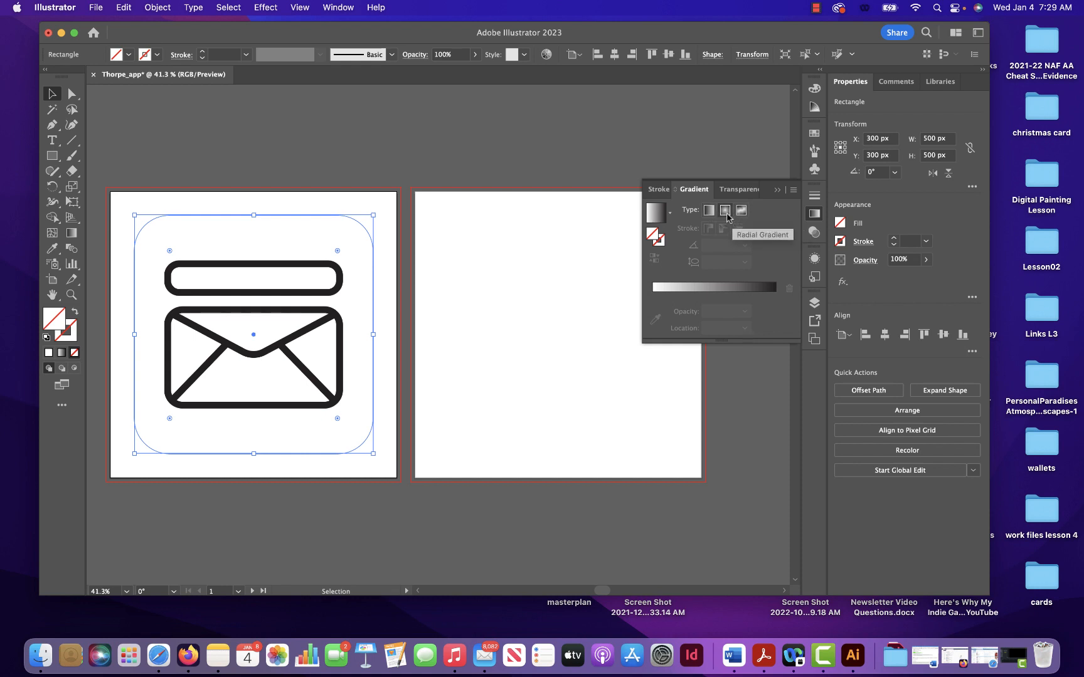
pyautogui.click(726, 211)
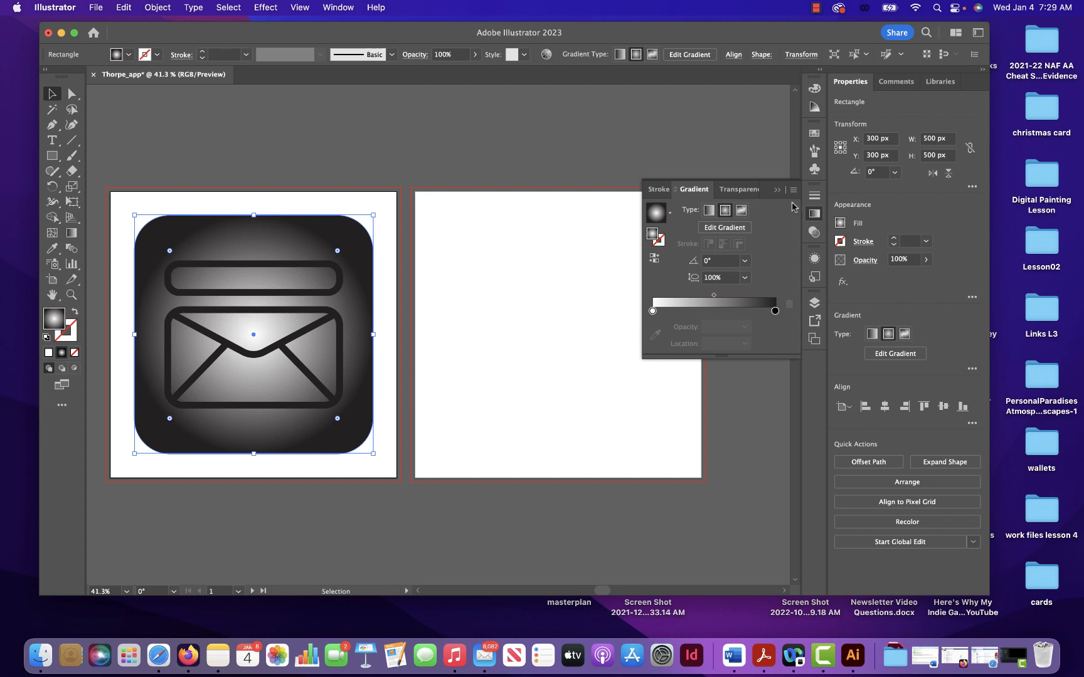
# - Switch the radial gradient's black outer stop to RGB colour and set it to pure blue, 0000FF
pyautogui.click(775, 311)
pyautogui.doubleClick(775, 311)
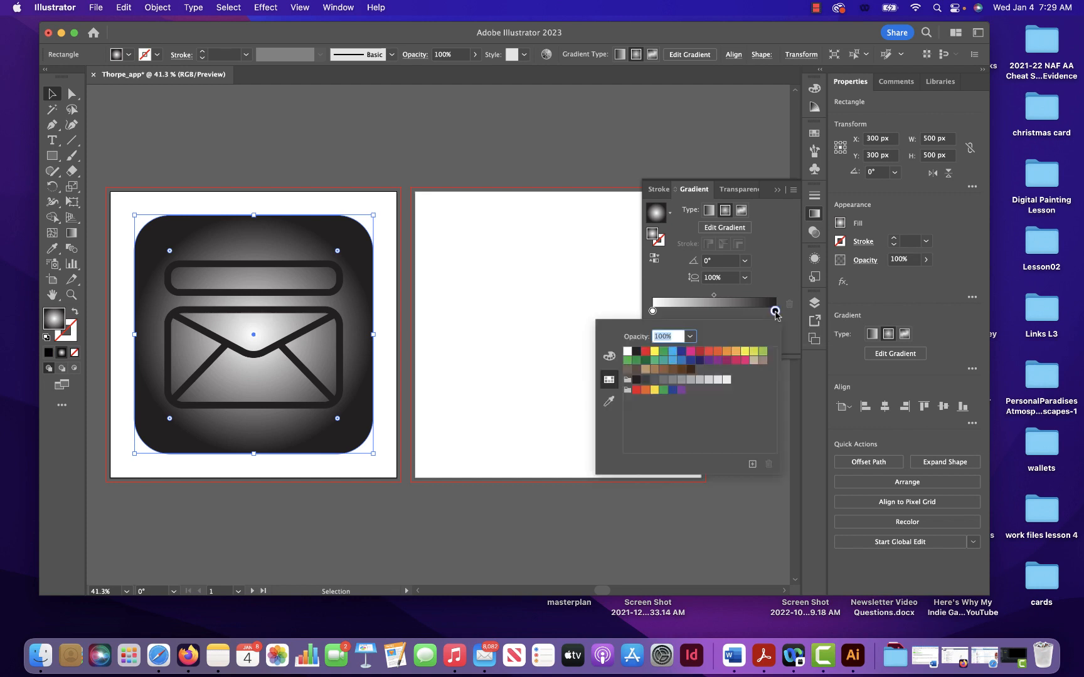
pyautogui.click(609, 358)
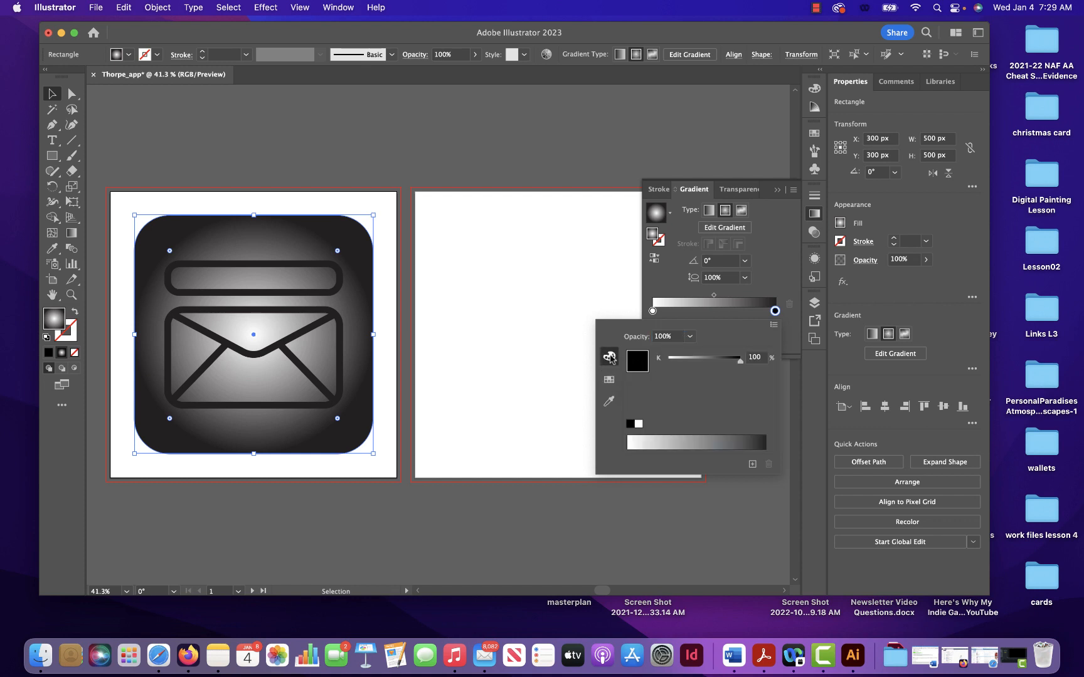
pyautogui.click(774, 325)
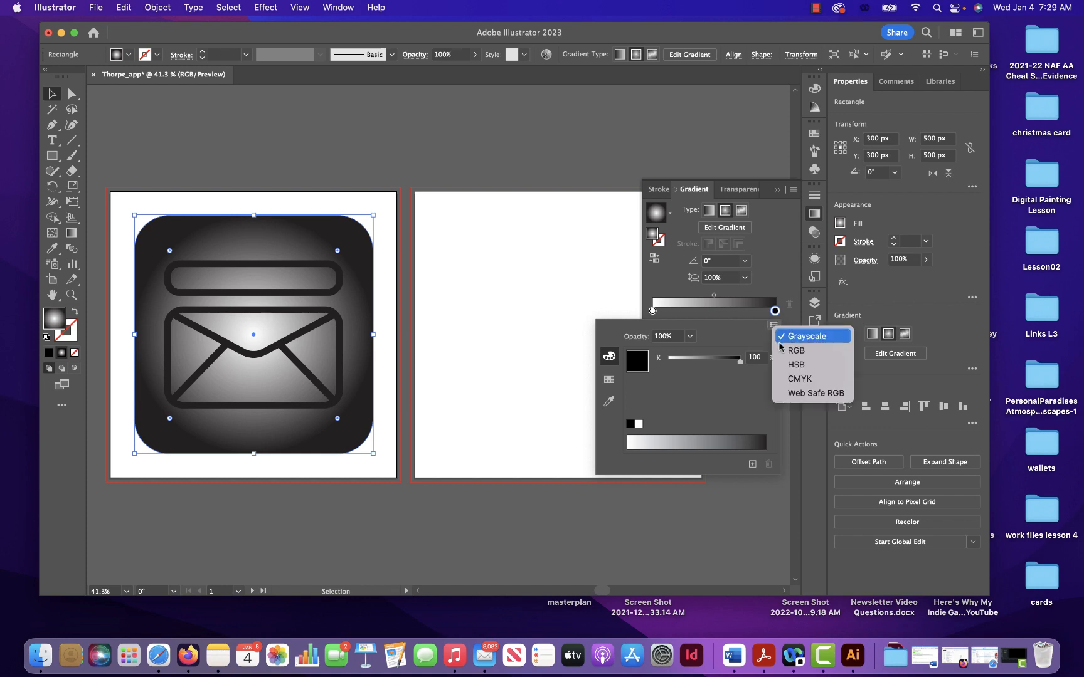
pyautogui.click(785, 351)
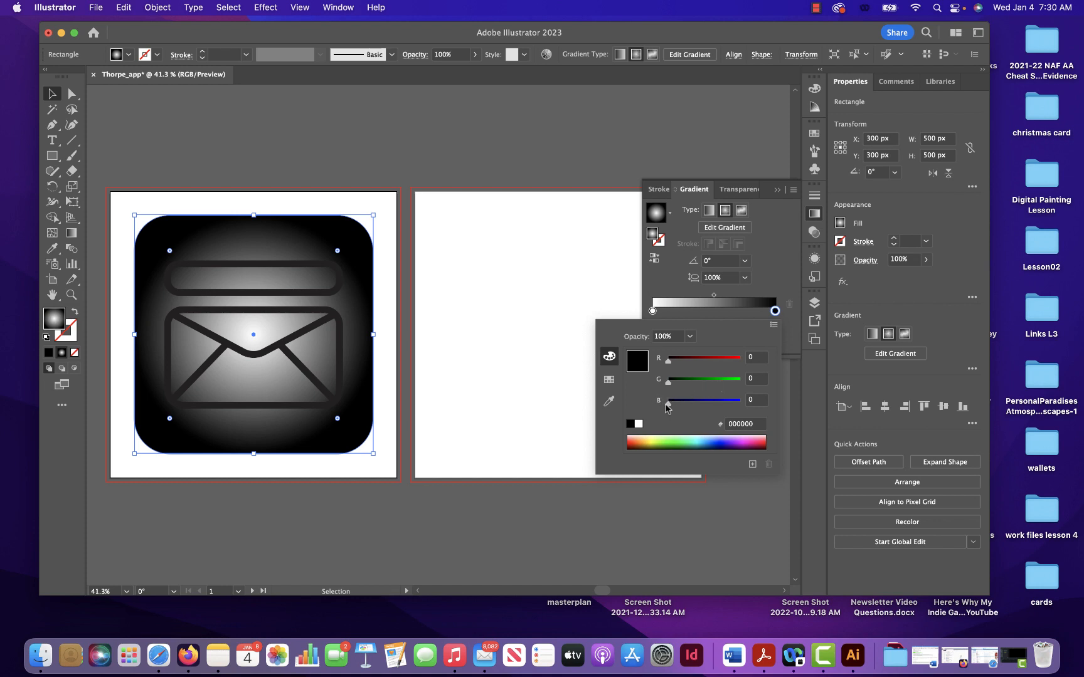
pyautogui.moveTo(666, 408); pyautogui.dragTo(751, 411)
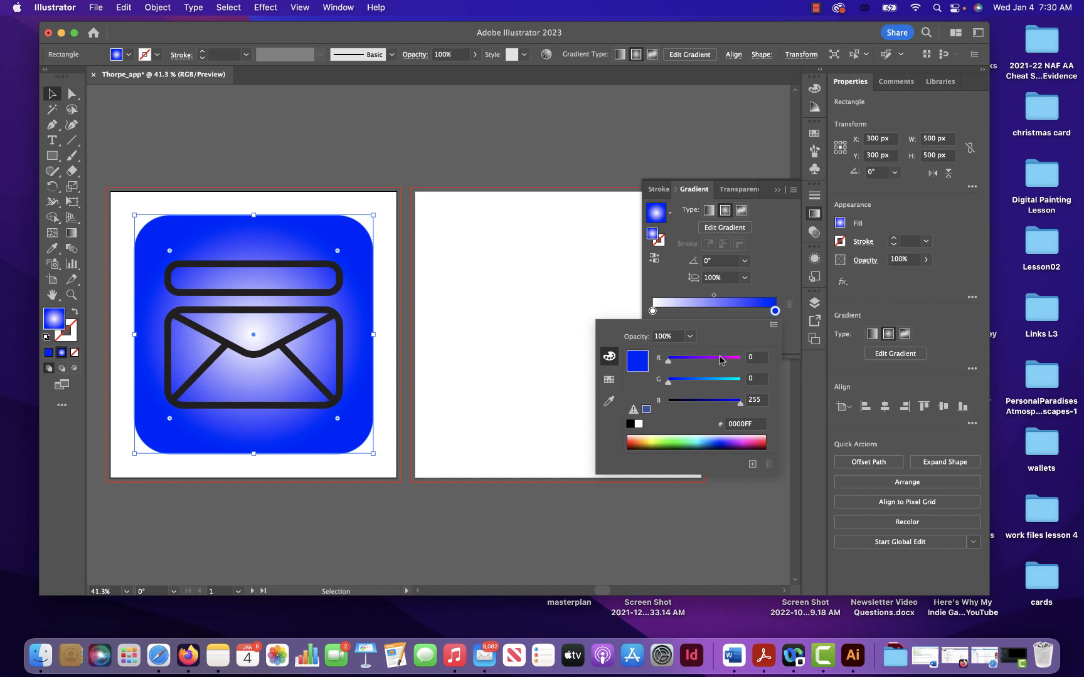
pyautogui.click(759, 282)
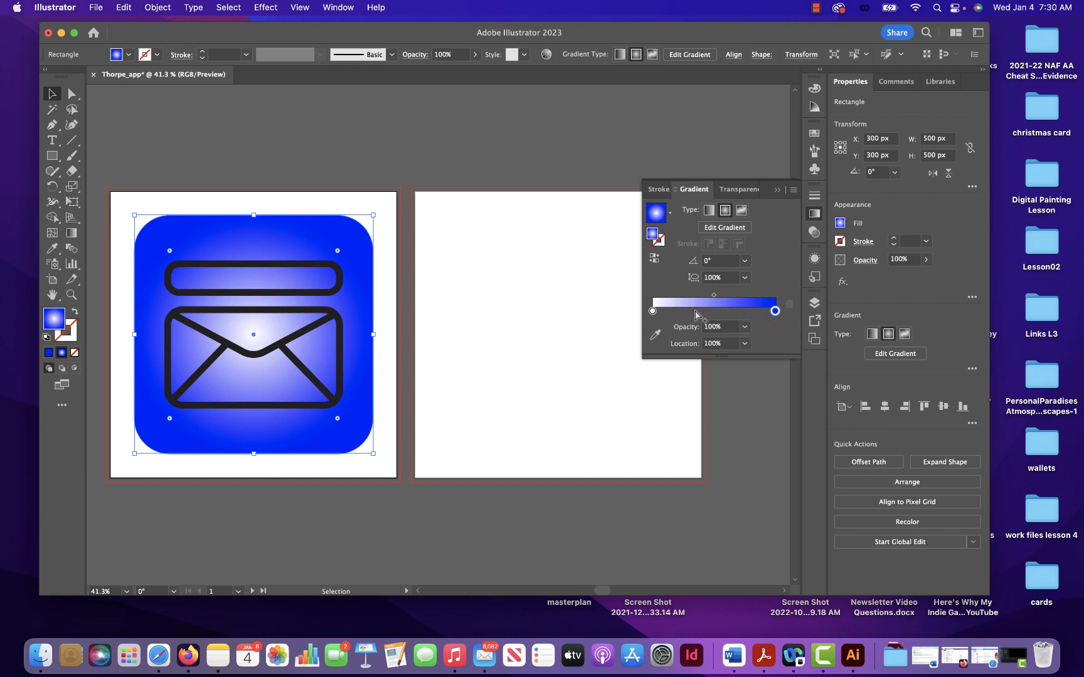
# - Switch the gradient's white centre stop to RGB colour and set it to yellow, FFFF00
pyautogui.click(652, 312)
pyautogui.doubleClick(652, 312)
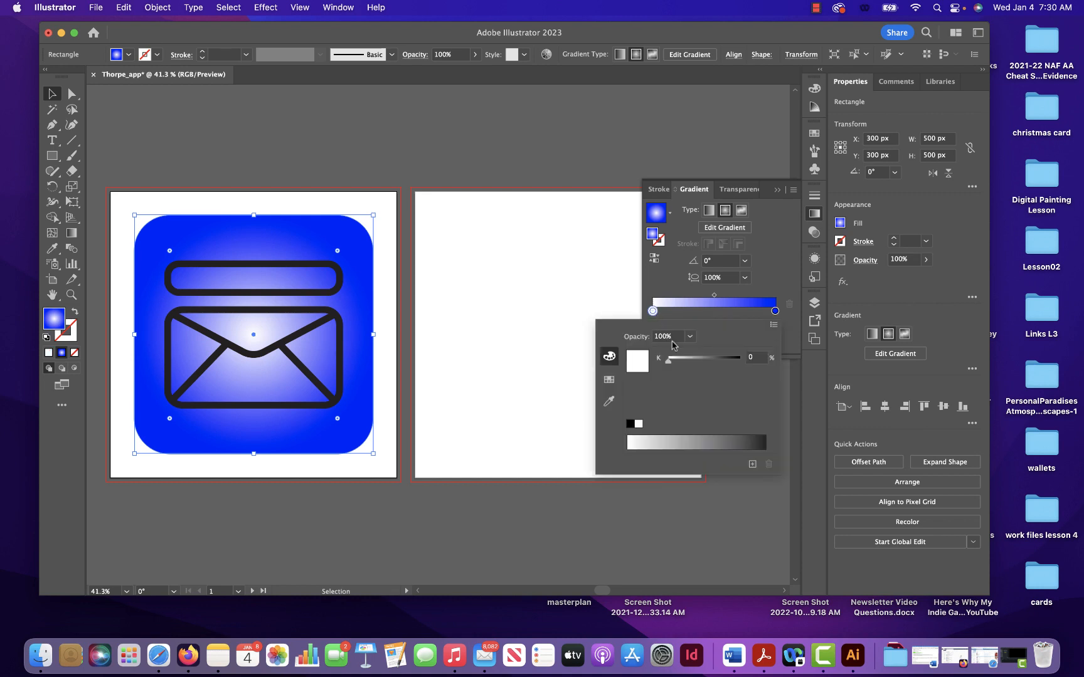
pyautogui.click(774, 324)
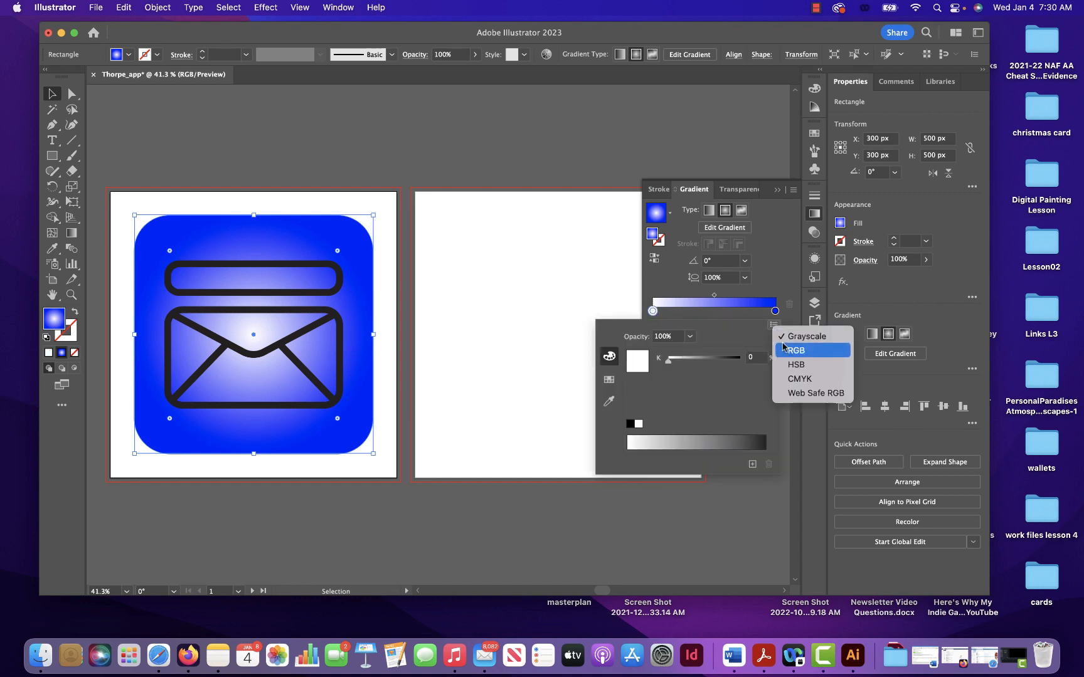
pyautogui.click(791, 351)
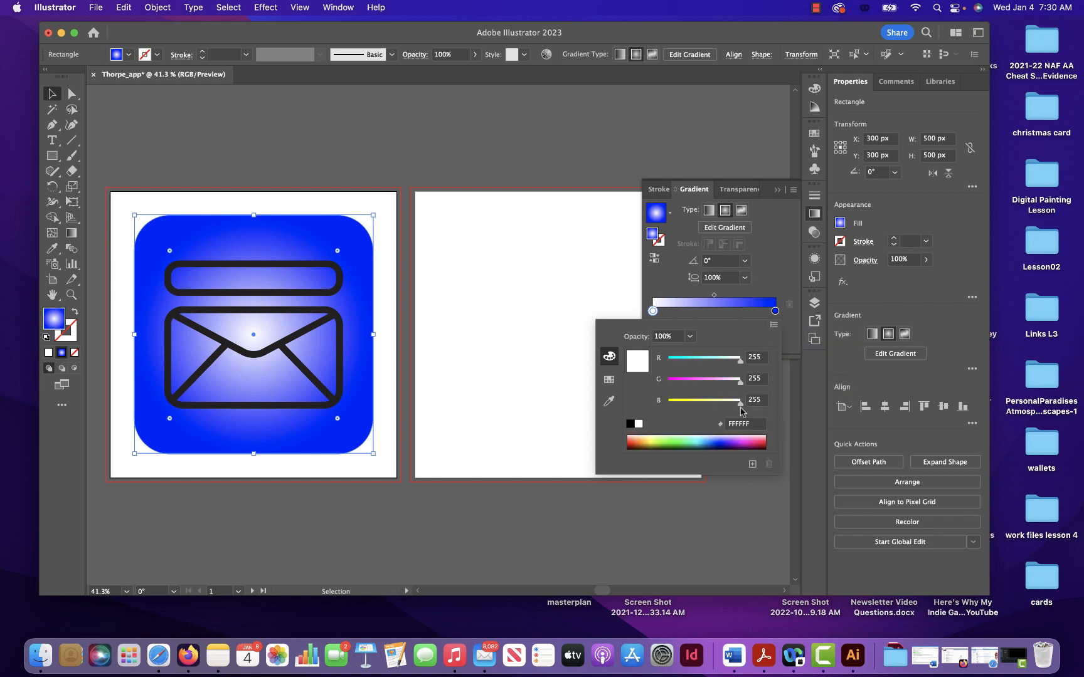
pyautogui.moveTo(741, 408); pyautogui.dragTo(657, 408)
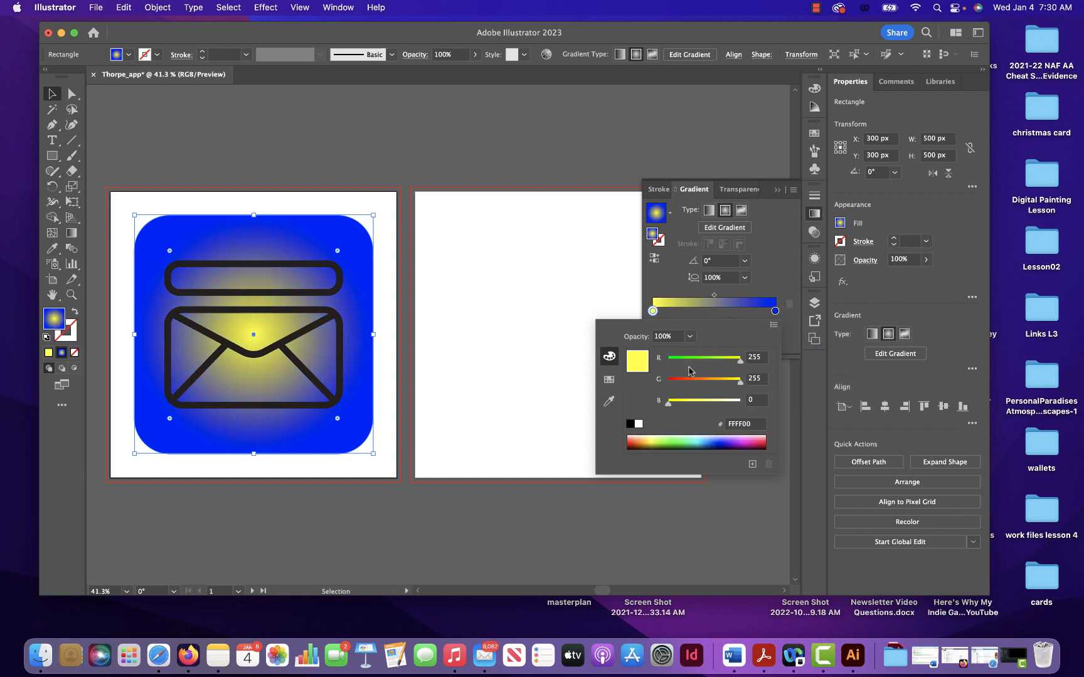
pyautogui.click(763, 281)
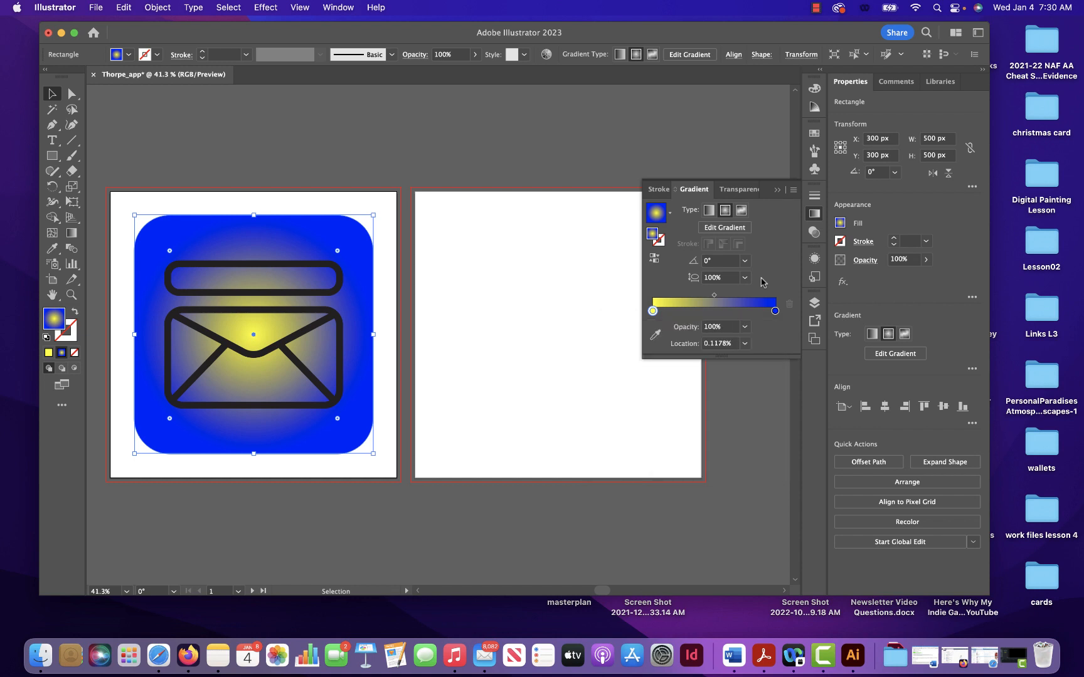
# - Add a third gradient stop at about 59% between yellow and blue and open its colour for editing
pyautogui.click(725, 312)
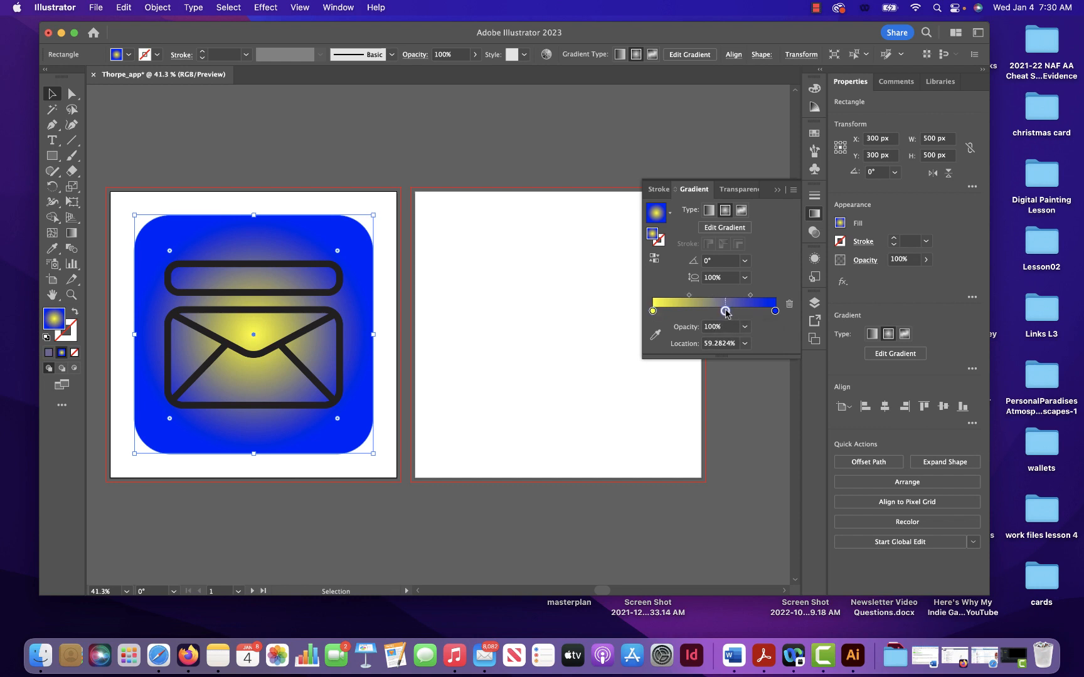
pyautogui.doubleClick(726, 312)
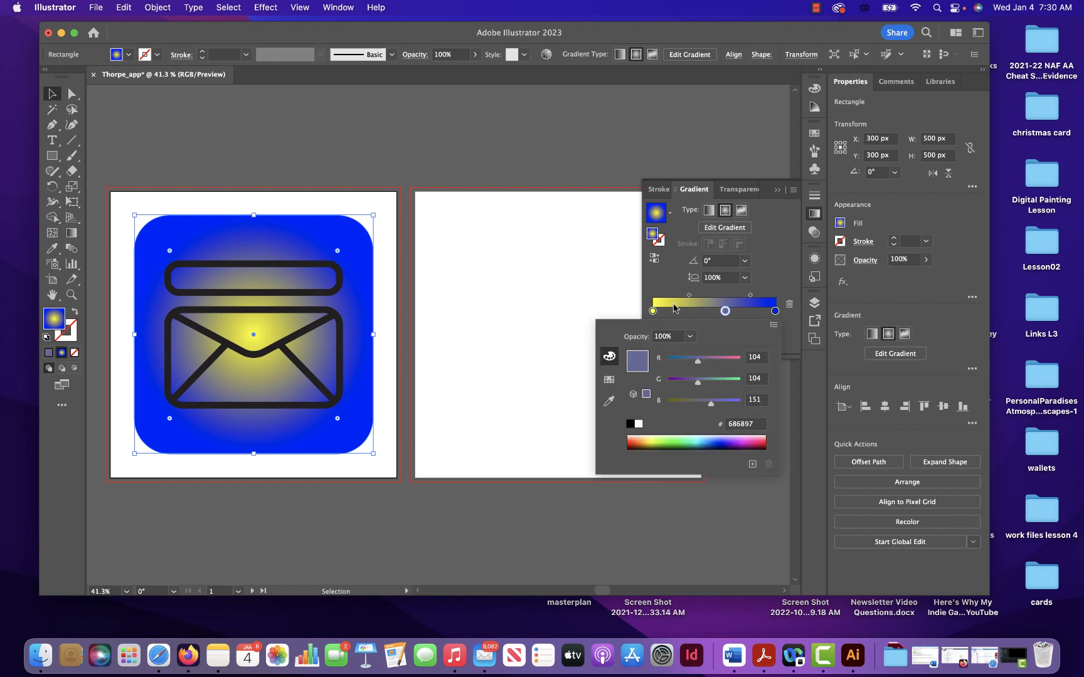